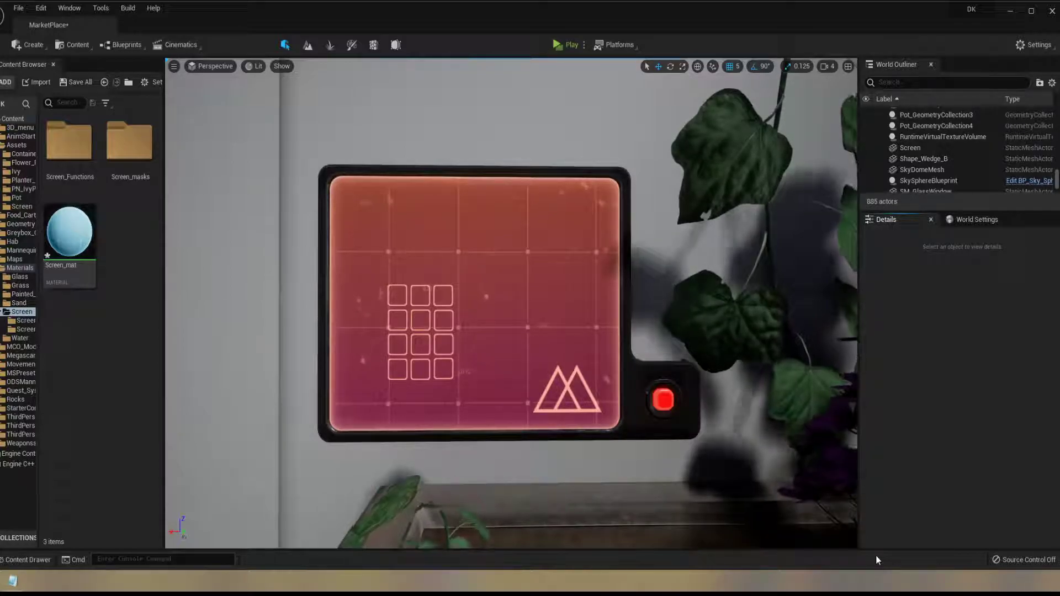
Select the wall screen mesh, open the Screen_mat material, and enlarge and reposition its editor to show the whole node graph
{"action": "left_click_drag", "start_coordinate": [517, 378], "coordinate": [491, 385], "text": "alt"}
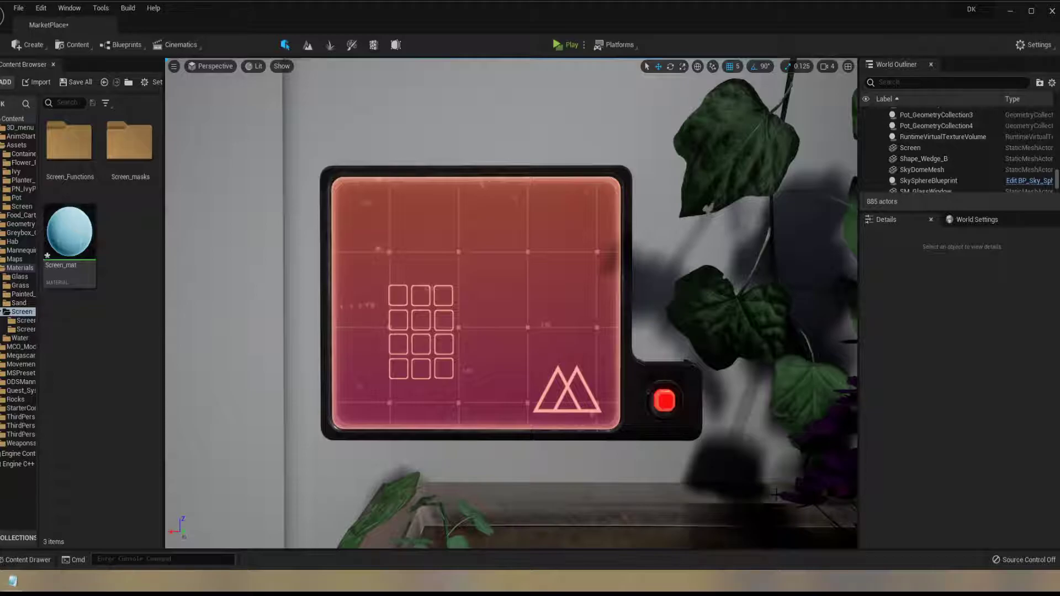
{"action": "left_click", "coordinate": [459, 333]}
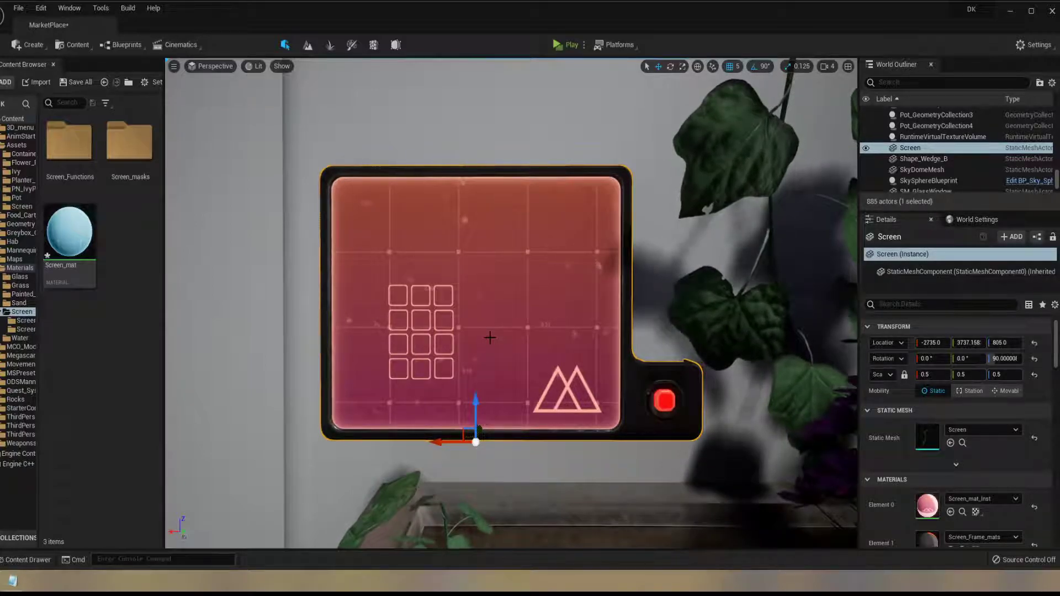
{"action": "double_click", "coordinate": [69, 232]}
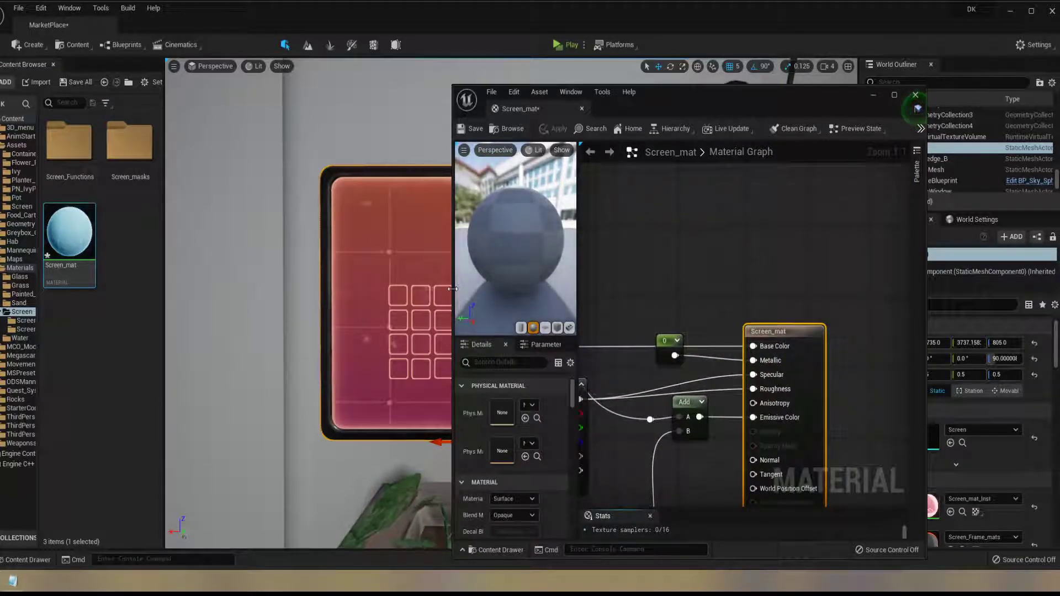
{"action": "left_click_drag", "start_coordinate": [452, 288], "coordinate": [278, 289]}
{"action": "scroll", "coordinate": [566, 286], "scroll_direction": "down", "scroll_amount": 6}
{"action": "scroll", "coordinate": [566, 280], "scroll_direction": "down", "scroll_amount": 3}
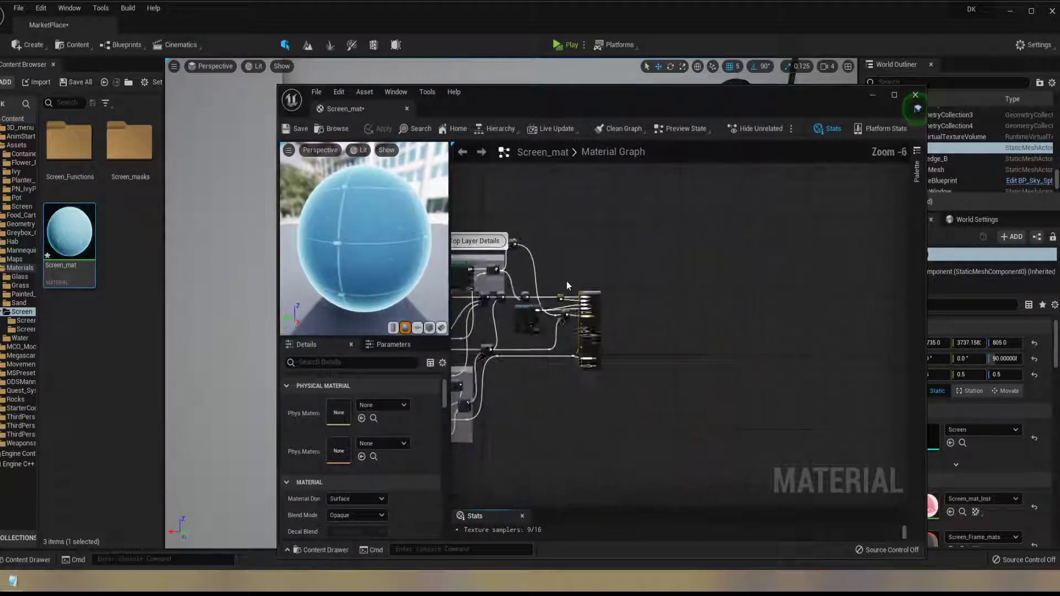
{"action": "left_click_drag", "start_coordinate": [630, 109], "coordinate": [545, 70]}
{"action": "scroll", "coordinate": [548, 190], "scroll_direction": "down", "scroll_amount": 3}
{"action": "right_click_drag", "start_coordinate": [548, 194], "coordinate": [759, 221]}
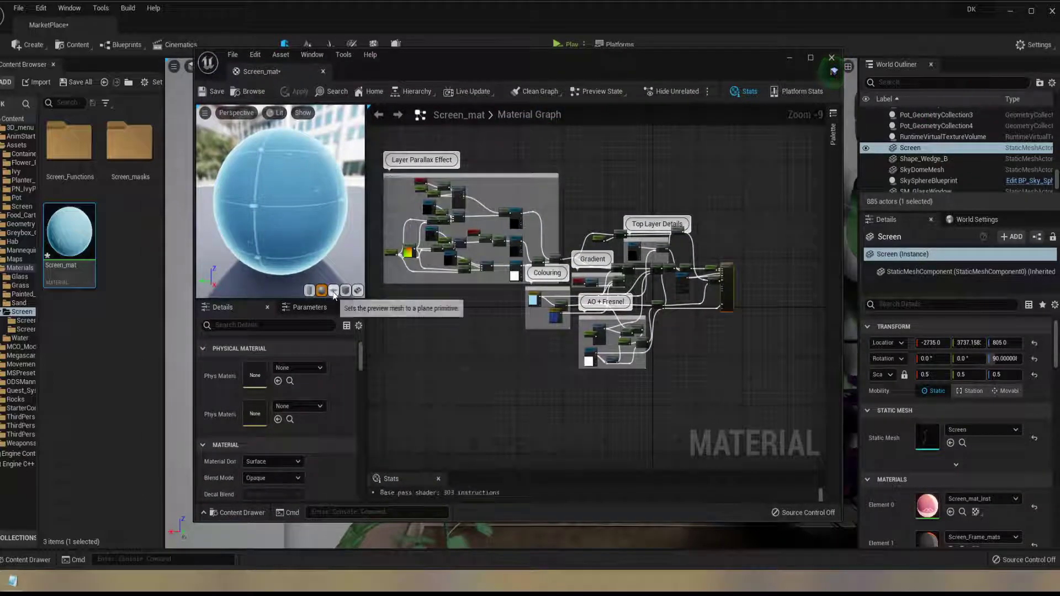
Switch the material preview mesh to a plane primitive and tilt the preview slightly
{"action": "left_click", "coordinate": [334, 291]}
{"action": "mouse_move", "coordinate": [303, 231]}
{"action": "left_mouse_down"}
{"action": "mouse_move", "coordinate": [273, 211]}
{"action": "mouse_move", "coordinate": [293, 214]}
{"action": "left_mouse_up"}
{"action": "scroll", "coordinate": [476, 270], "scroll_direction": "up", "scroll_amount": 2}
{"action": "right_click_drag", "start_coordinate": [507, 296], "coordinate": [524, 354]}
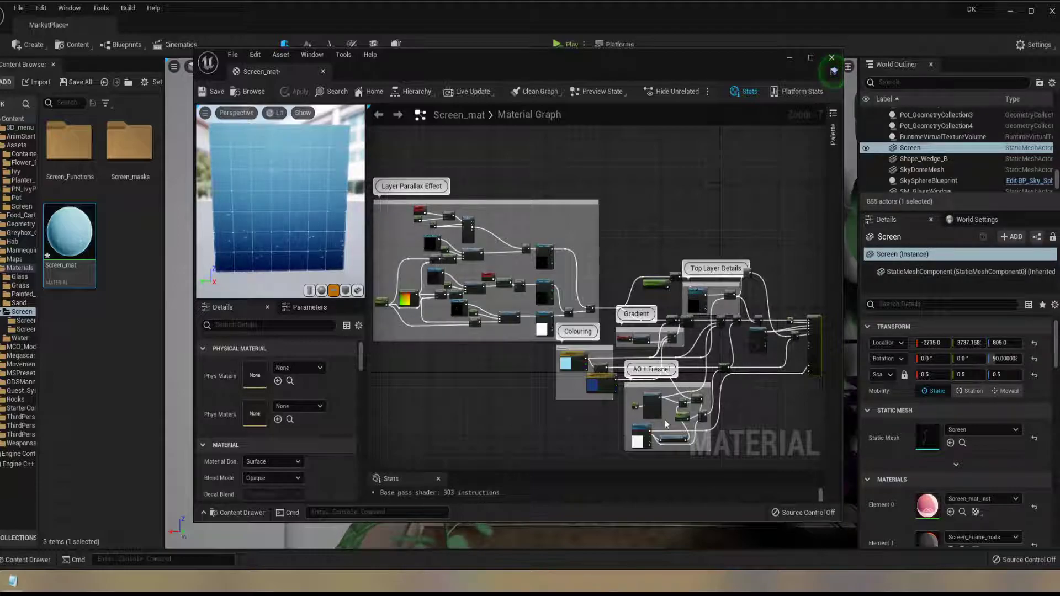
Look through the AO + Fresnel, Gradient and Top Layer Details groups, then the Layer Parallax Effect group's nodes
{"action": "scroll", "coordinate": [665, 424], "scroll_direction": "up", "scroll_amount": 3}
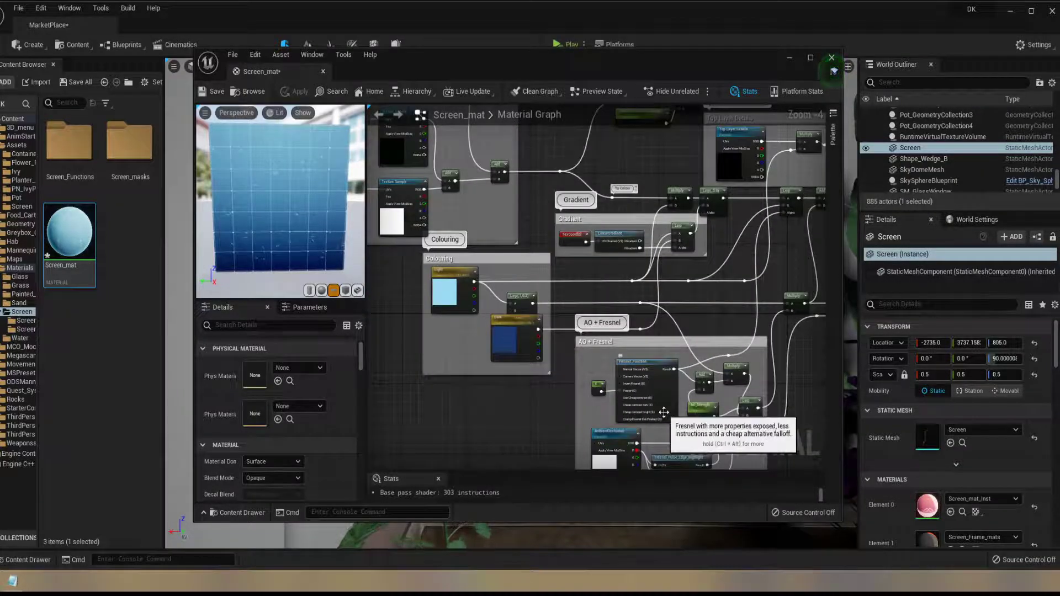
{"action": "scroll", "coordinate": [665, 413], "scroll_direction": "down", "scroll_amount": 1}
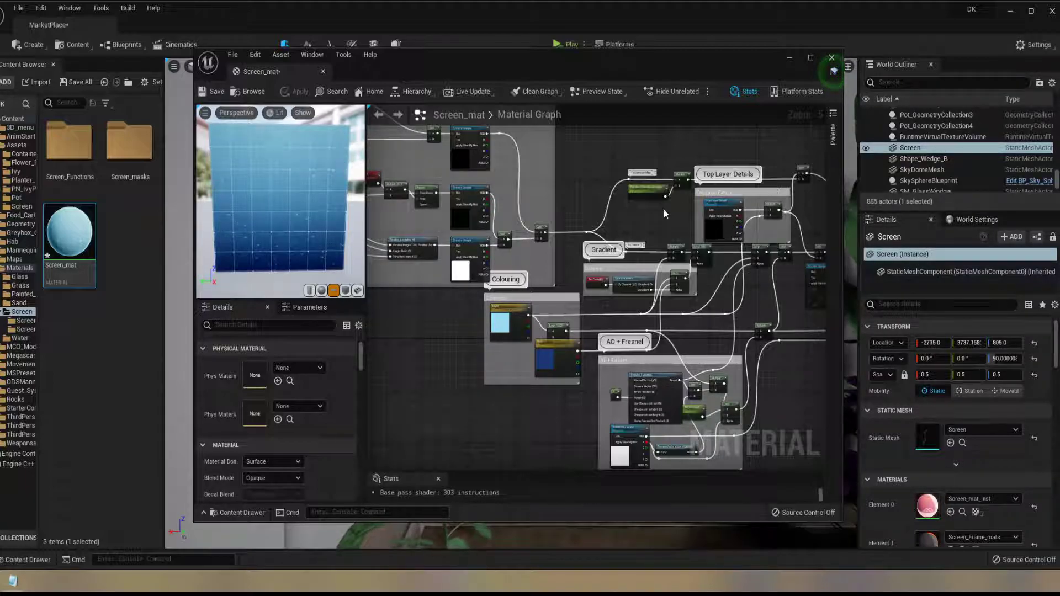
{"action": "right_click_drag", "start_coordinate": [578, 182], "coordinate": [808, 279]}
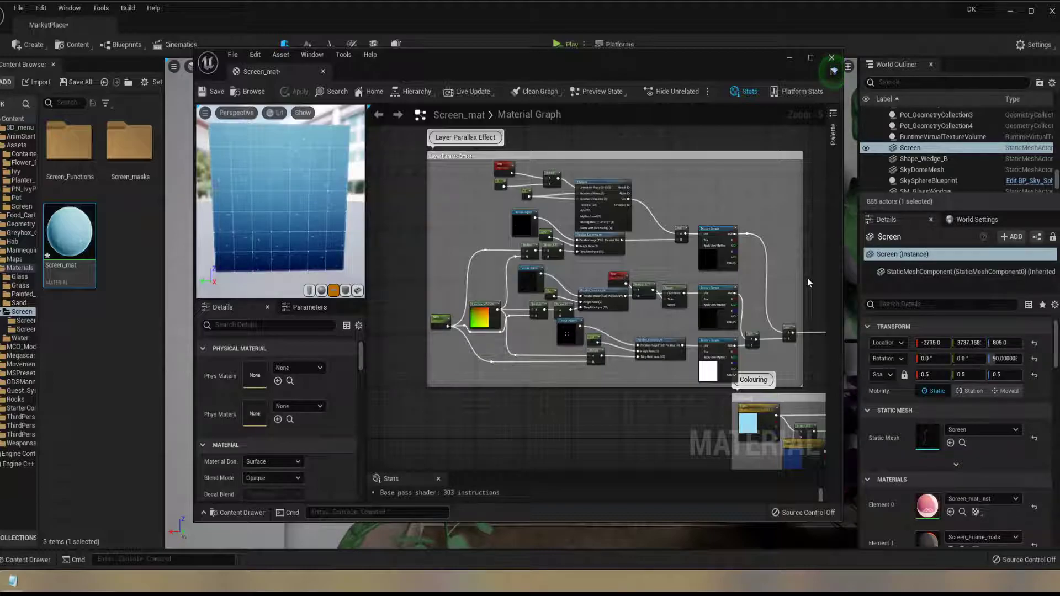
{"action": "scroll", "coordinate": [735, 369], "scroll_direction": "up", "scroll_amount": 4}
{"action": "right_click_drag", "start_coordinate": [521, 371], "coordinate": [773, 419]}
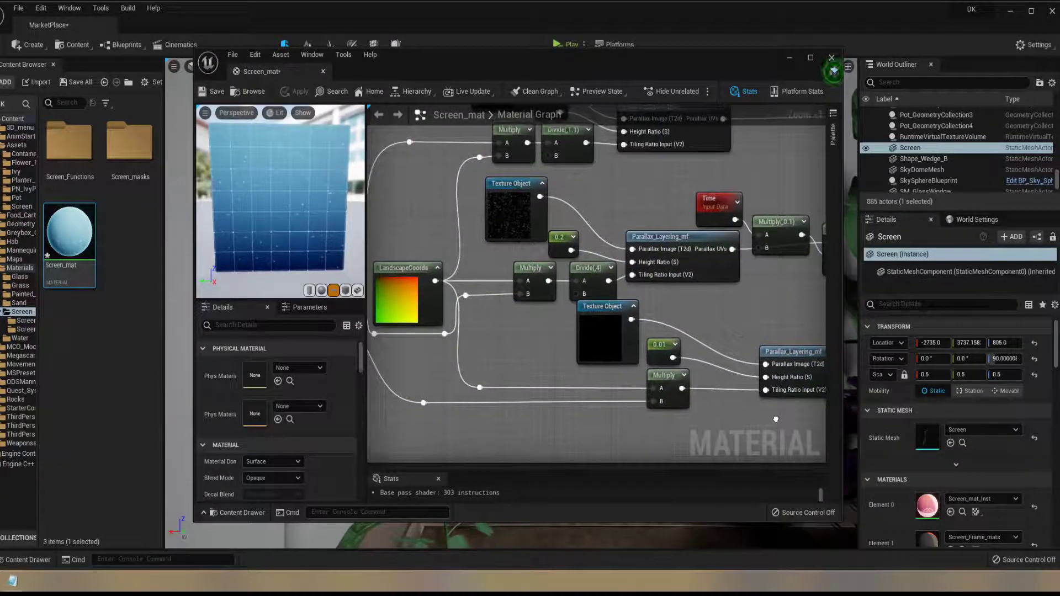
Check the lowest parallax Texture Object's assigned texture, then open and inspect the Grid texture from the Screen_masks folder
{"action": "left_click", "coordinate": [601, 319]}
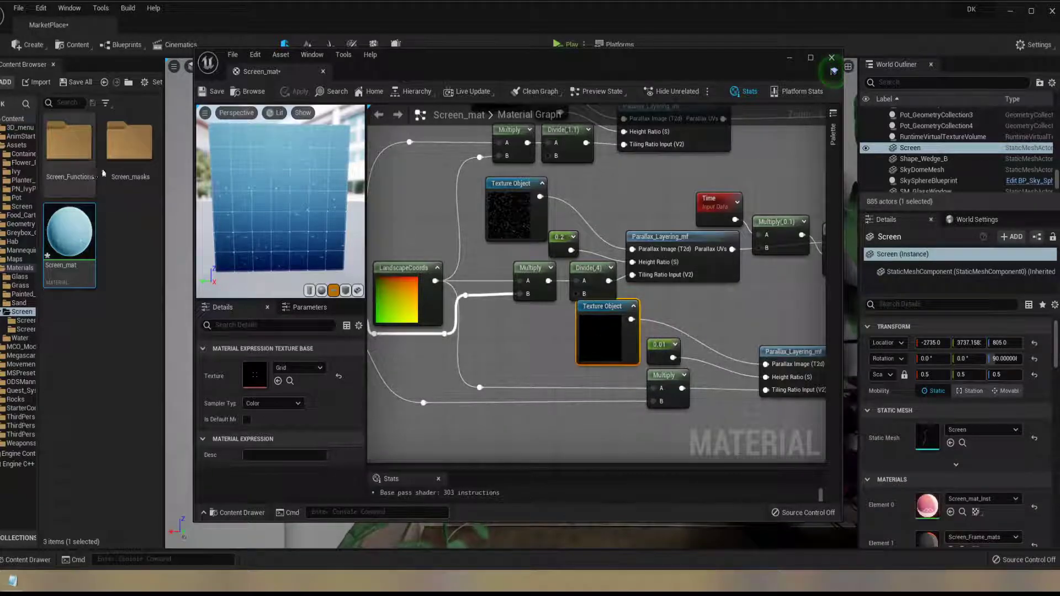
{"action": "double_click", "coordinate": [128, 144]}
{"action": "double_click", "coordinate": [69, 142]}
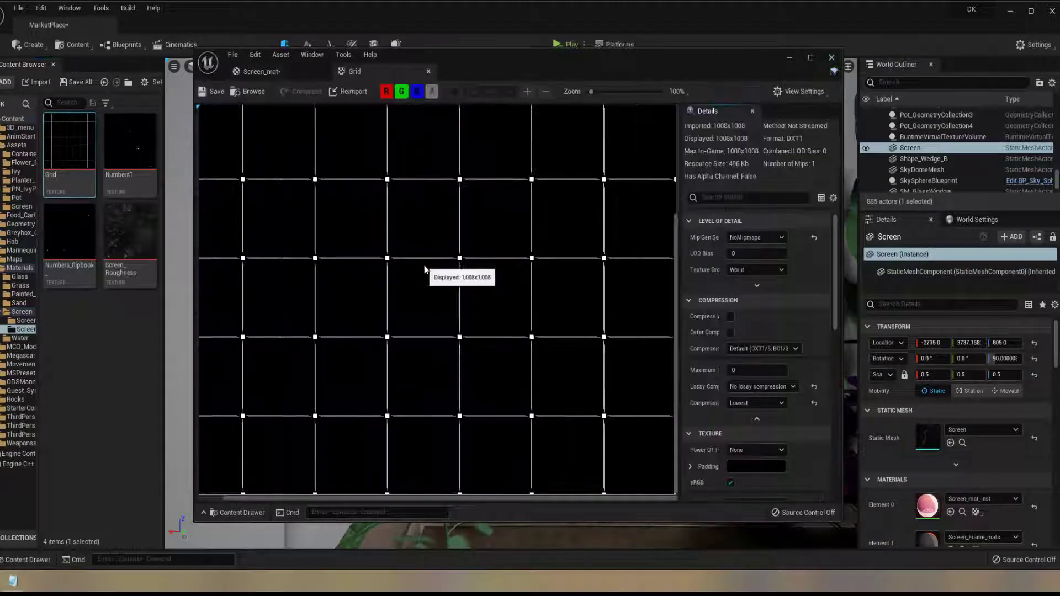
{"action": "scroll", "coordinate": [455, 349], "scroll_direction": "up", "scroll_amount": 3}
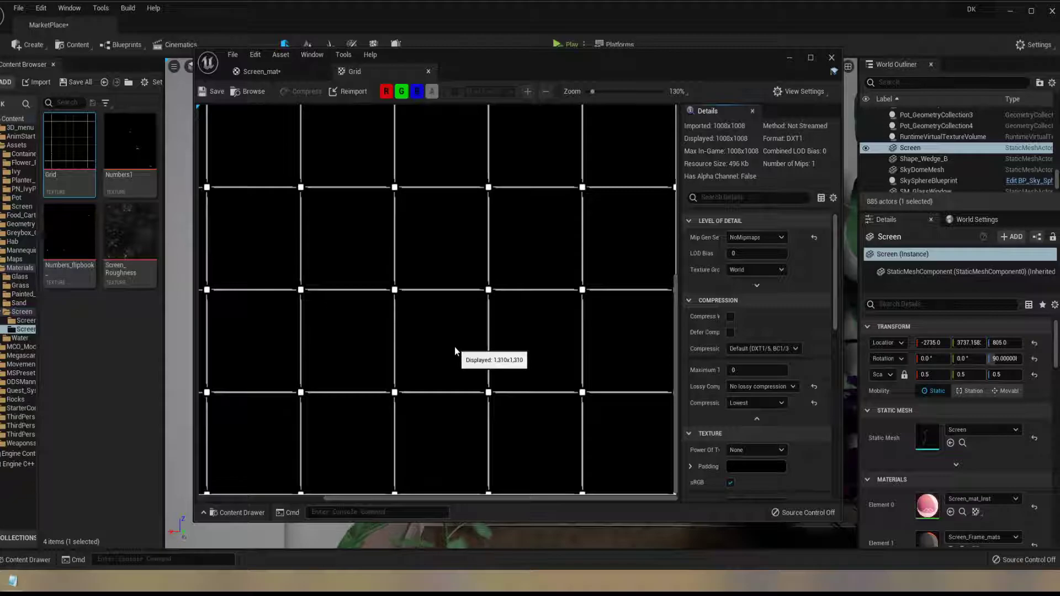
{"action": "scroll", "coordinate": [454, 348], "scroll_direction": "down", "scroll_amount": 4}
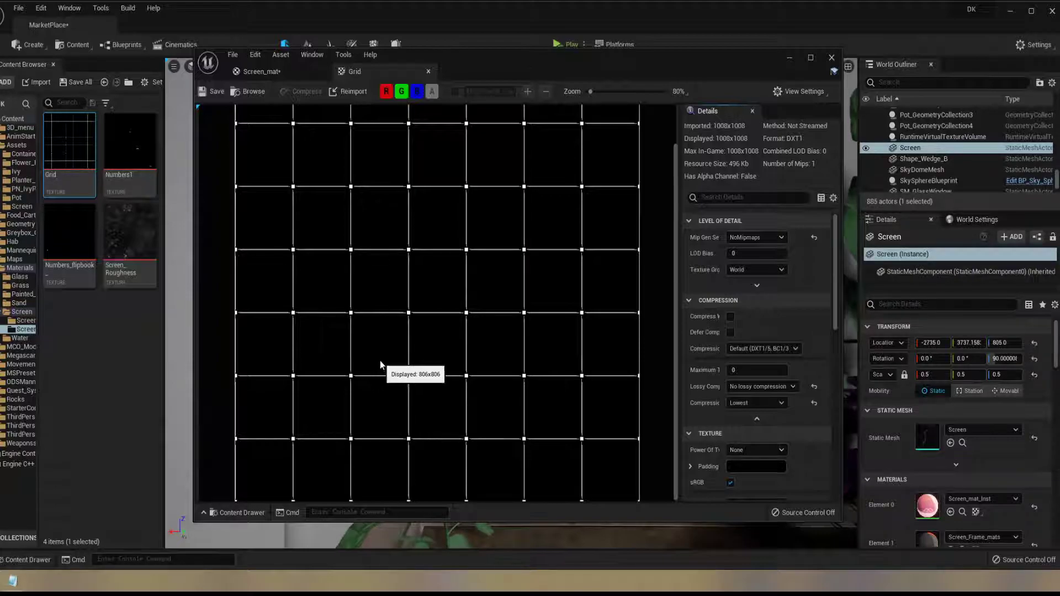
Close the Grid texture and check the textures assigned to the middle and upper Texture Object nodes of the parallax group
{"action": "left_click", "coordinate": [429, 73]}
{"action": "scroll", "coordinate": [516, 276], "scroll_direction": "down", "scroll_amount": 3}
{"action": "right_click_drag", "start_coordinate": [582, 231], "coordinate": [603, 259]}
{"action": "left_click", "coordinate": [532, 268]}
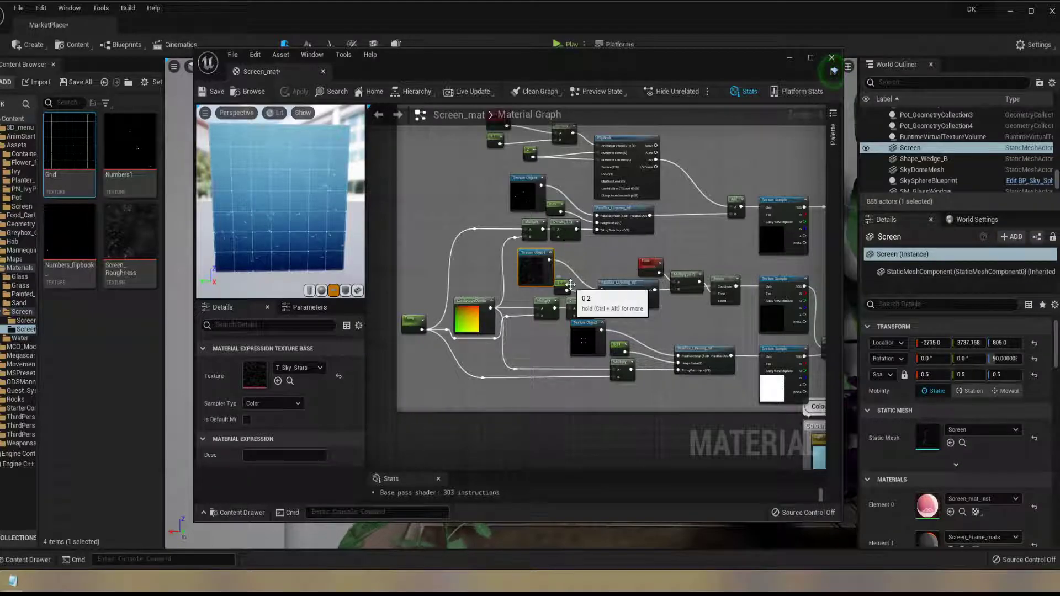
{"action": "left_click", "coordinate": [525, 194]}
{"action": "left_click_drag", "start_coordinate": [236, 205], "coordinate": [235, 203]}
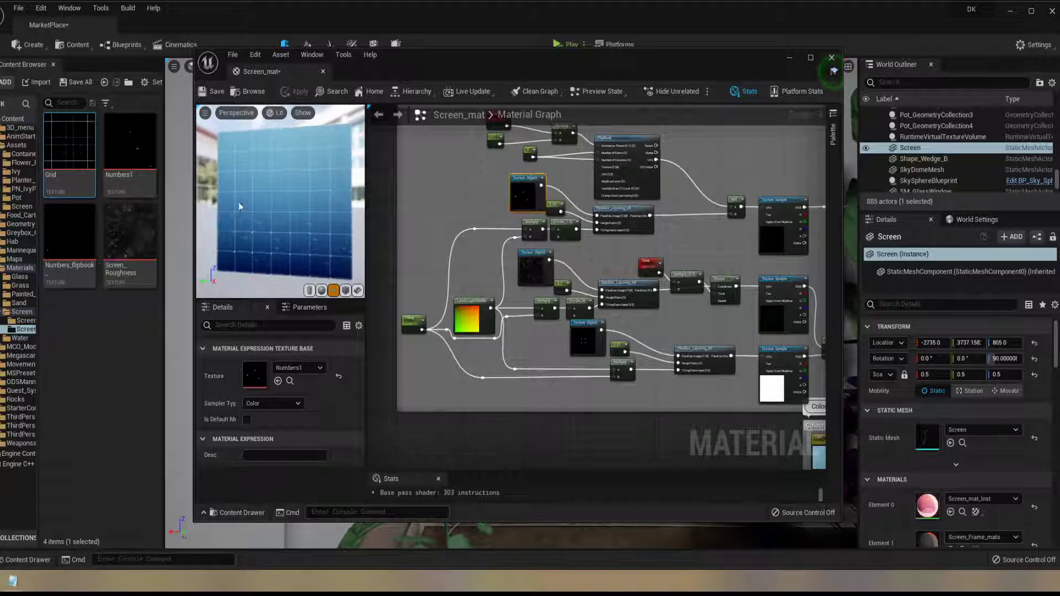
{"action": "scroll", "coordinate": [585, 343], "scroll_direction": "up", "scroll_amount": 4}
{"action": "right_click_drag", "start_coordinate": [653, 289], "coordinate": [635, 325]}
{"action": "scroll", "coordinate": [601, 303], "scroll_direction": "down", "scroll_amount": 2}
{"action": "left_click", "coordinate": [513, 255]}
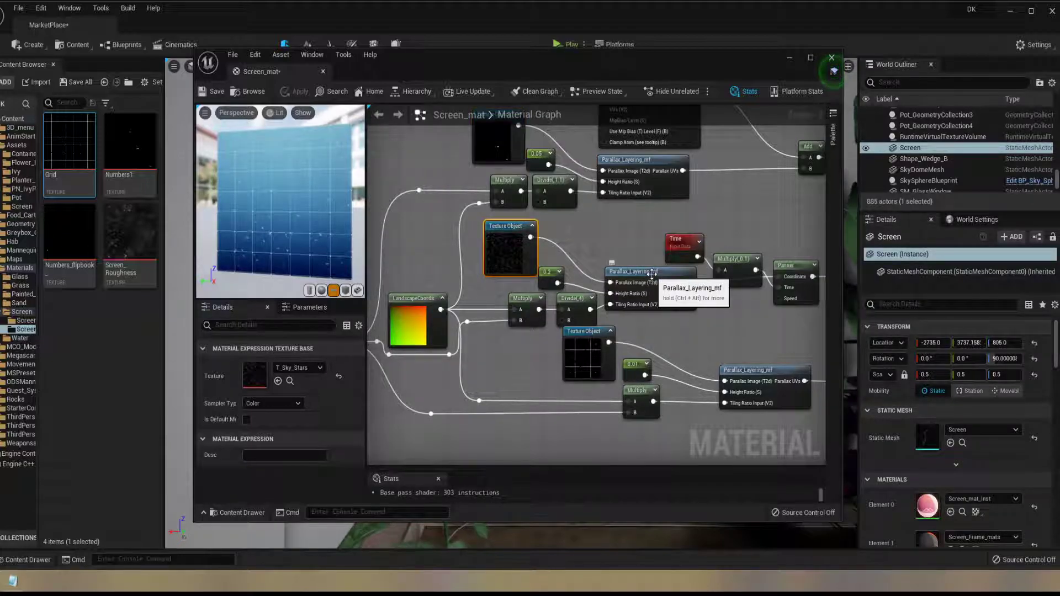
Open the Parallax_Layering_mf function from the middle branch and examine its inputs and ParallaxOcclusionMapping node
{"action": "double_click", "coordinate": [652, 272]}
{"action": "right_click_drag", "start_coordinate": [649, 253], "coordinate": [695, 220]}
{"action": "scroll", "coordinate": [566, 245], "scroll_direction": "up", "scroll_amount": 2}
{"action": "right_click_drag", "start_coordinate": [627, 221], "coordinate": [591, 180]}
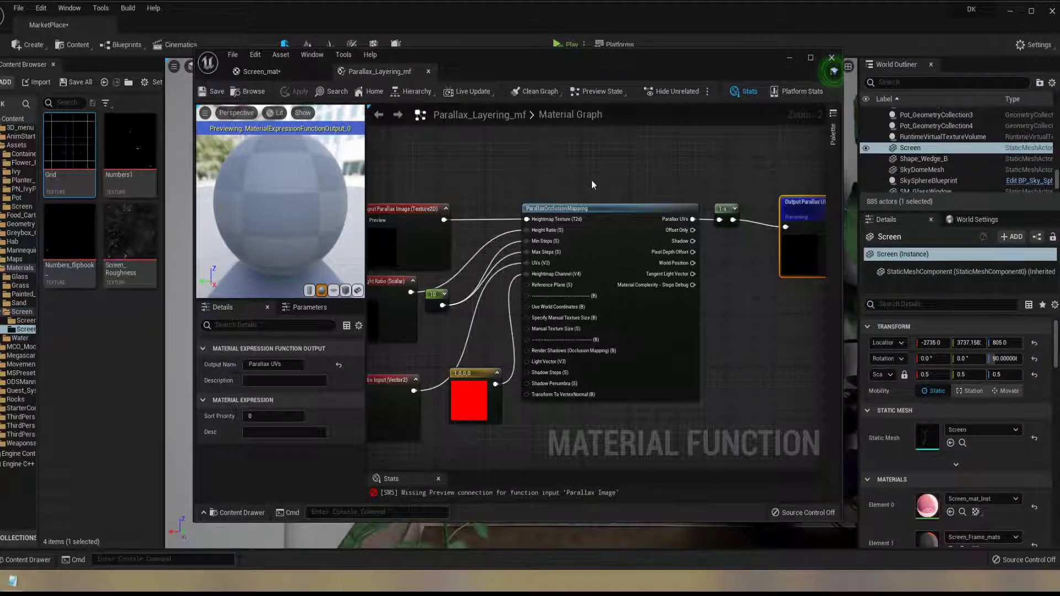
{"action": "right_click_drag", "start_coordinate": [529, 190], "coordinate": [618, 191]}
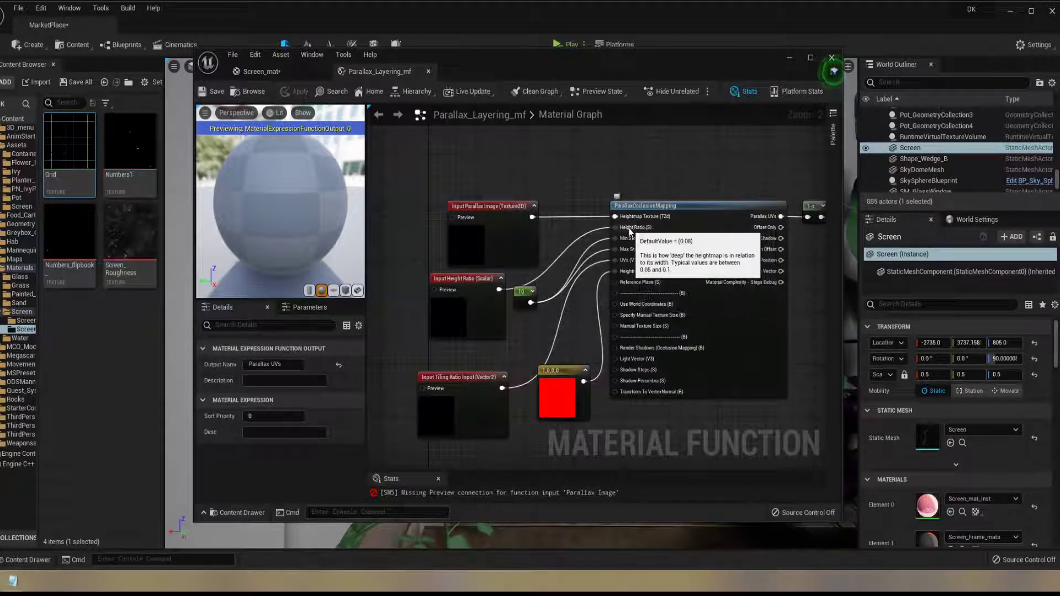
Return to Screen_mat and examine the parallax depth on the preview plane from different angles and distances
{"action": "left_click", "coordinate": [295, 75]}
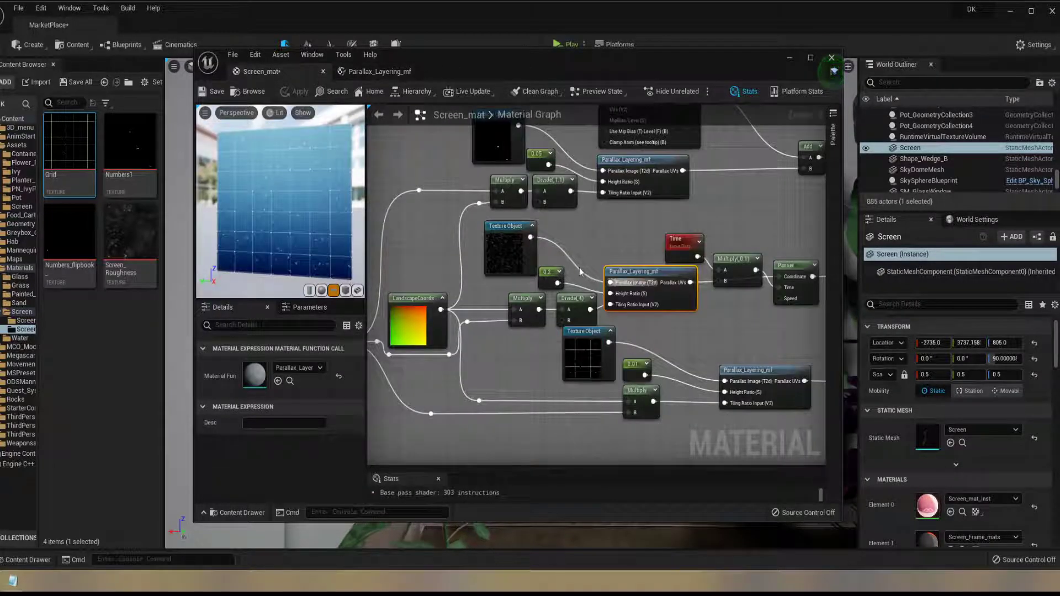
{"action": "scroll", "coordinate": [298, 228], "scroll_direction": "up", "scroll_amount": 3}
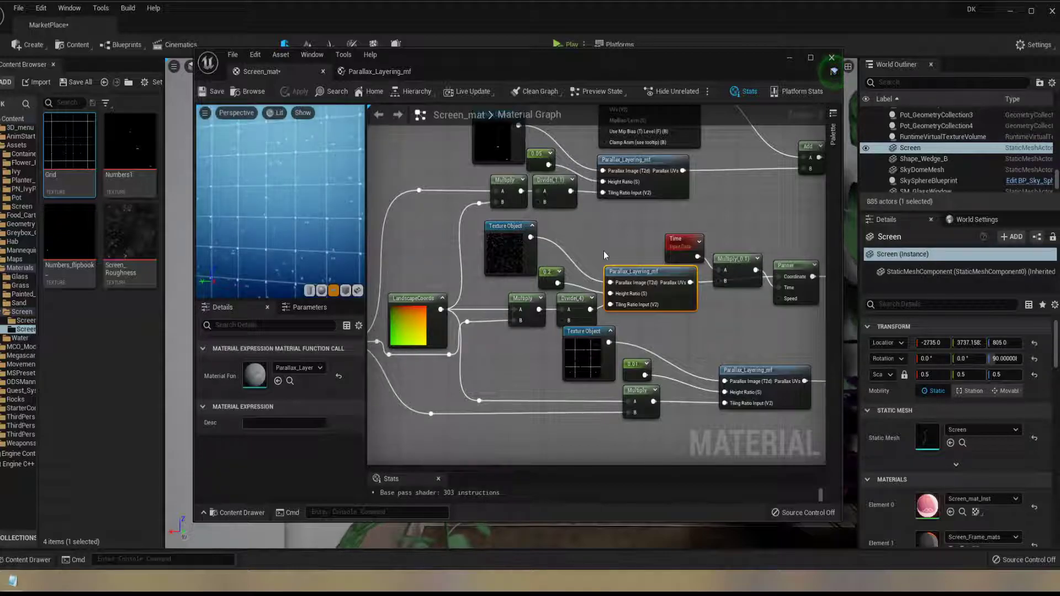
{"action": "left_click_drag", "start_coordinate": [330, 217], "coordinate": [250, 227]}
{"action": "scroll", "coordinate": [277, 231], "scroll_direction": "up", "scroll_amount": 3}
{"action": "scroll", "coordinate": [279, 242], "scroll_direction": "down", "scroll_amount": 3}
{"action": "right_click_drag", "start_coordinate": [546, 292], "coordinate": [633, 297]}
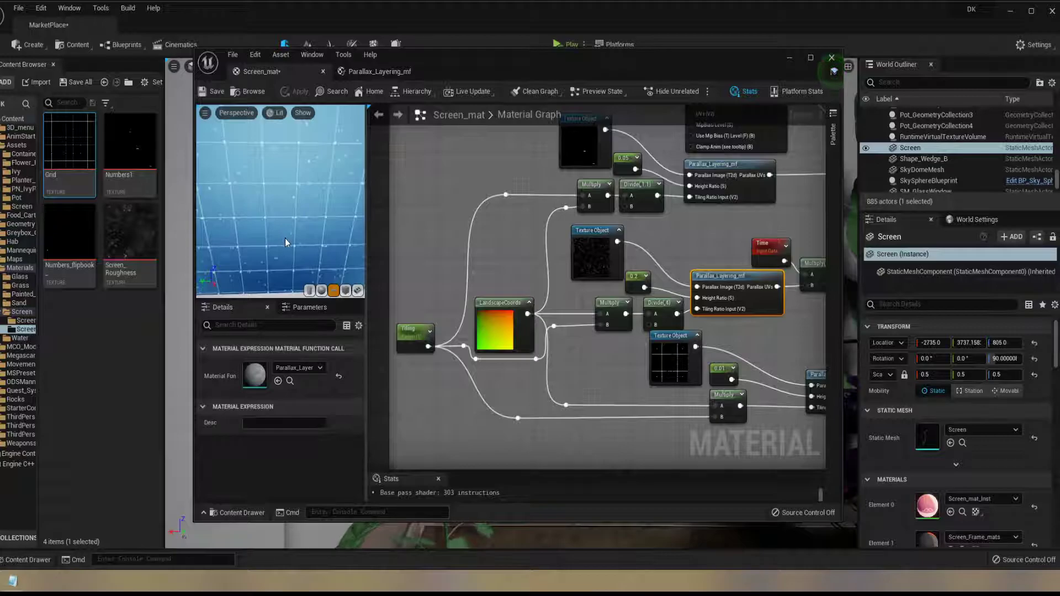
{"action": "left_click_drag", "start_coordinate": [261, 237], "coordinate": [261, 237]}
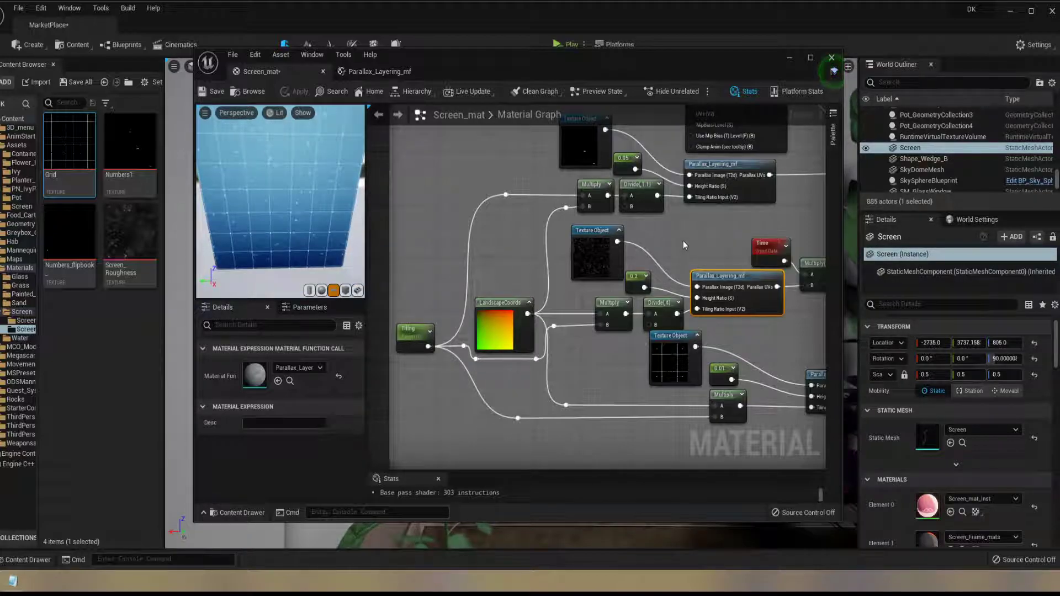
Preview the grid layer's Texture Sample node on its own, view it from an angle, and stop previewing it
{"action": "right_click_drag", "start_coordinate": [726, 249], "coordinate": [569, 191]}
{"action": "right_click_drag", "start_coordinate": [739, 326], "coordinate": [682, 306]}
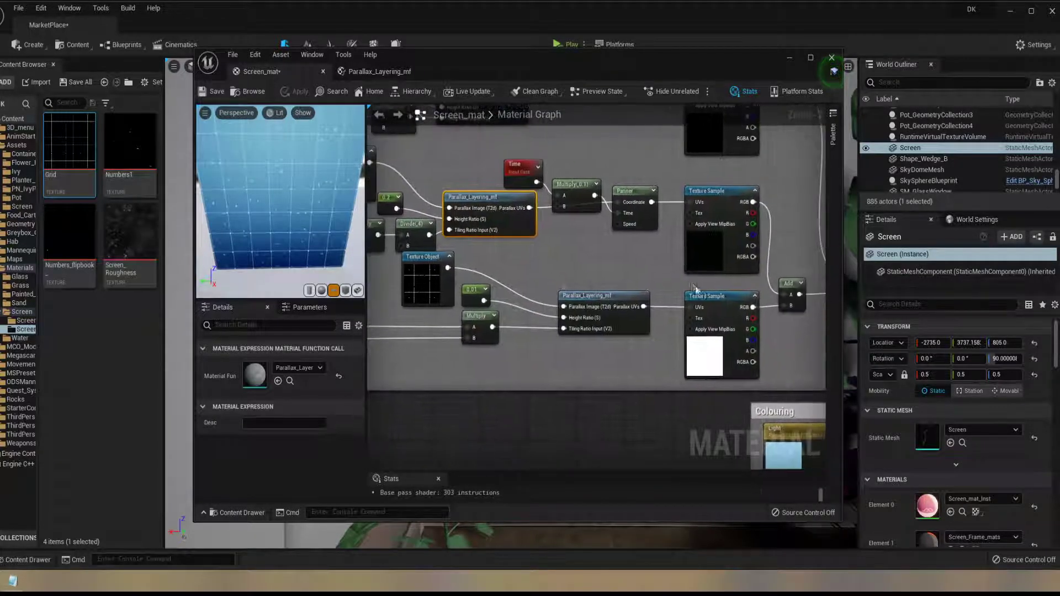
{"action": "right_click", "coordinate": [716, 301]}
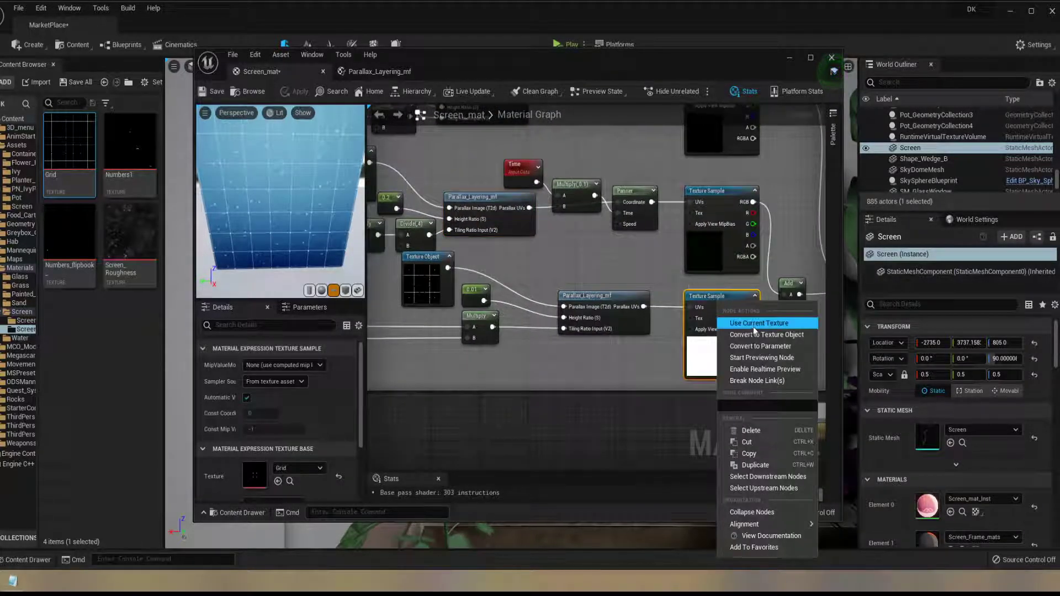
{"action": "left_click", "coordinate": [762, 358]}
{"action": "left_click_drag", "start_coordinate": [268, 227], "coordinate": [269, 152]}
{"action": "scroll", "coordinate": [294, 225], "scroll_direction": "up", "scroll_amount": 5}
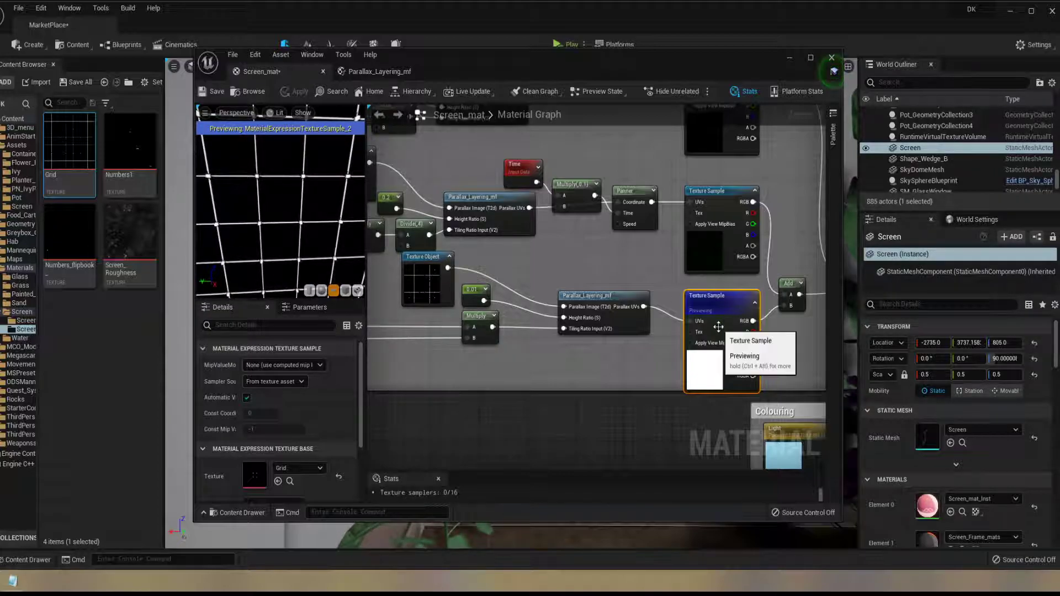
{"action": "right_click", "coordinate": [719, 309]}
{"action": "left_click", "coordinate": [765, 363]}
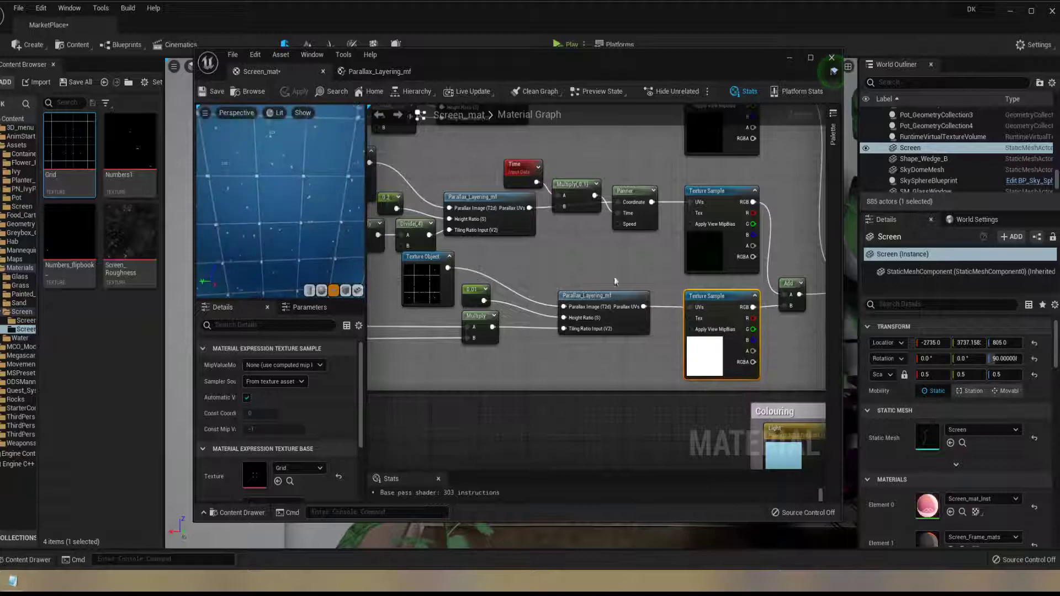
Inspect the middle star layer's Texture Object, Texture Sample and Panner node settings
{"action": "scroll", "coordinate": [662, 381], "scroll_direction": "down", "scroll_amount": 3}
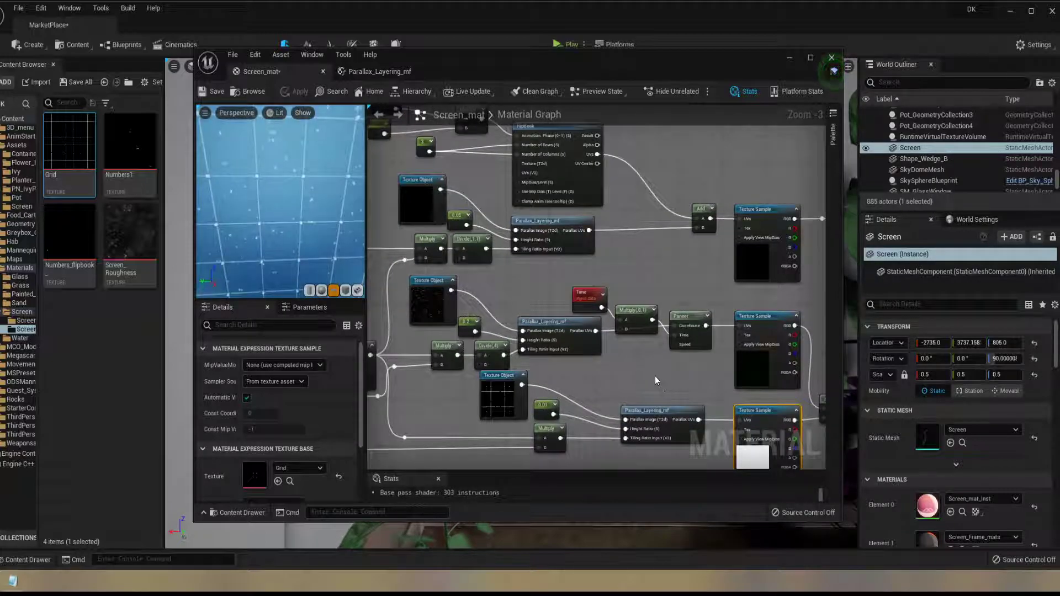
{"action": "scroll", "coordinate": [655, 376], "scroll_direction": "up", "scroll_amount": 2}
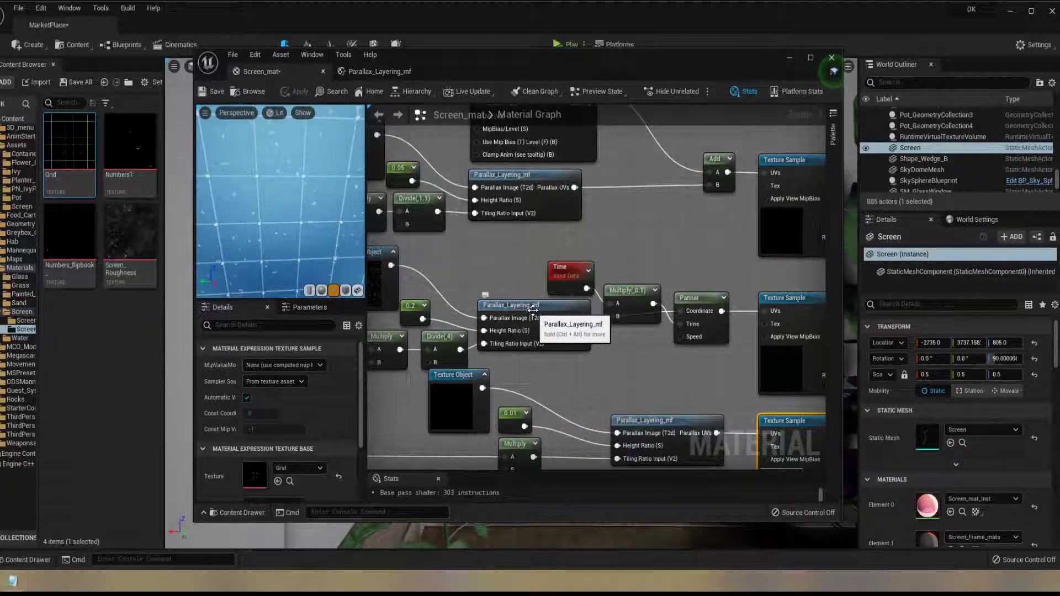
{"action": "right_click_drag", "start_coordinate": [572, 358], "coordinate": [670, 340]}
{"action": "left_click", "coordinate": [462, 260]}
{"action": "right_click_drag", "start_coordinate": [731, 370], "coordinate": [615, 385]}
{"action": "left_click", "coordinate": [717, 268]}
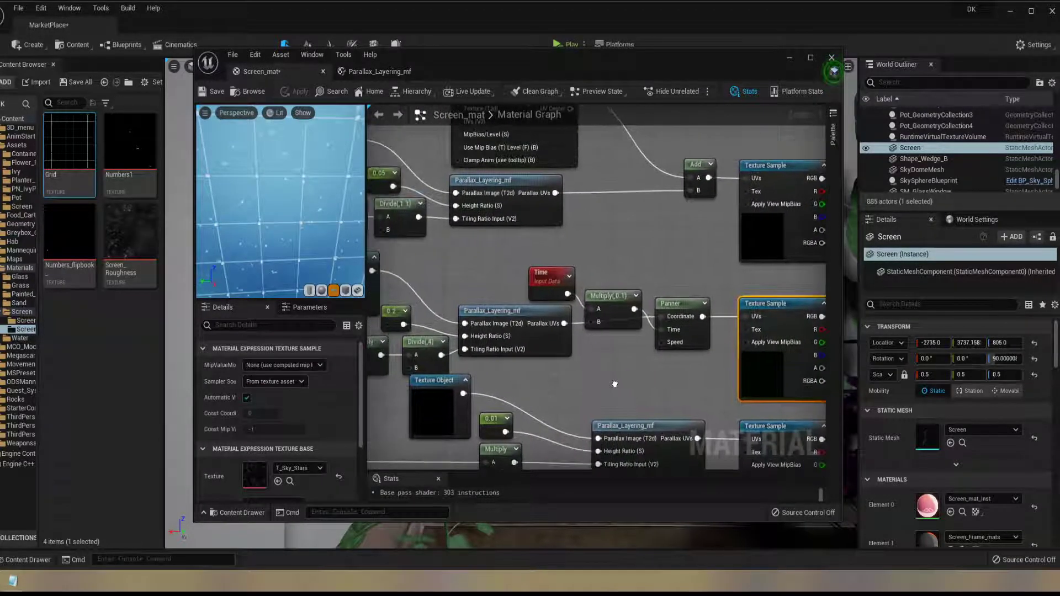
{"action": "left_click", "coordinate": [680, 304]}
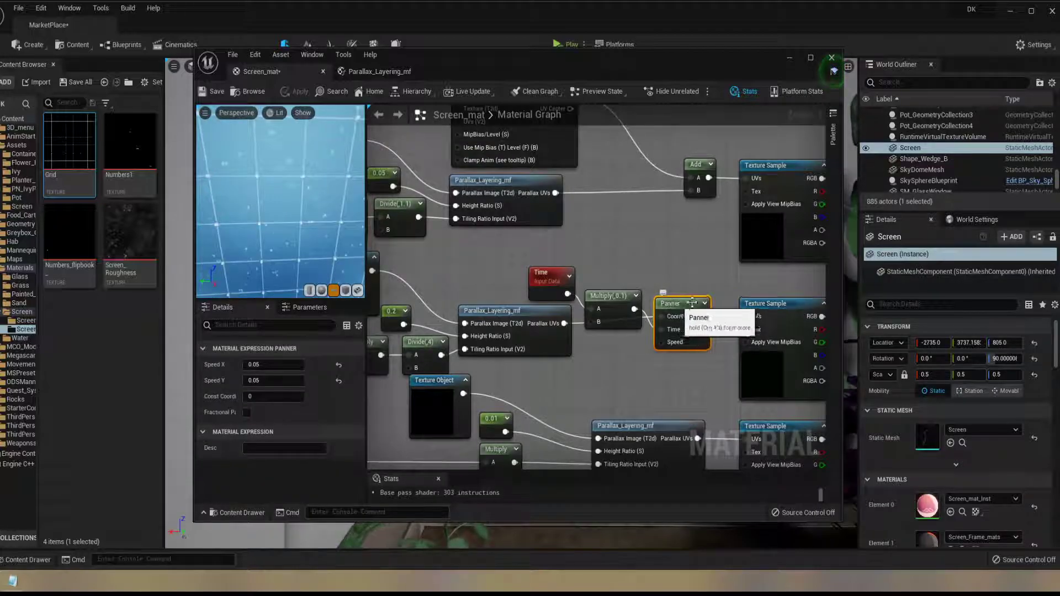
Preview the star layer's Texture Sample node on its own, view it on the plane, and stop previewing it
{"action": "right_click", "coordinate": [773, 309]}
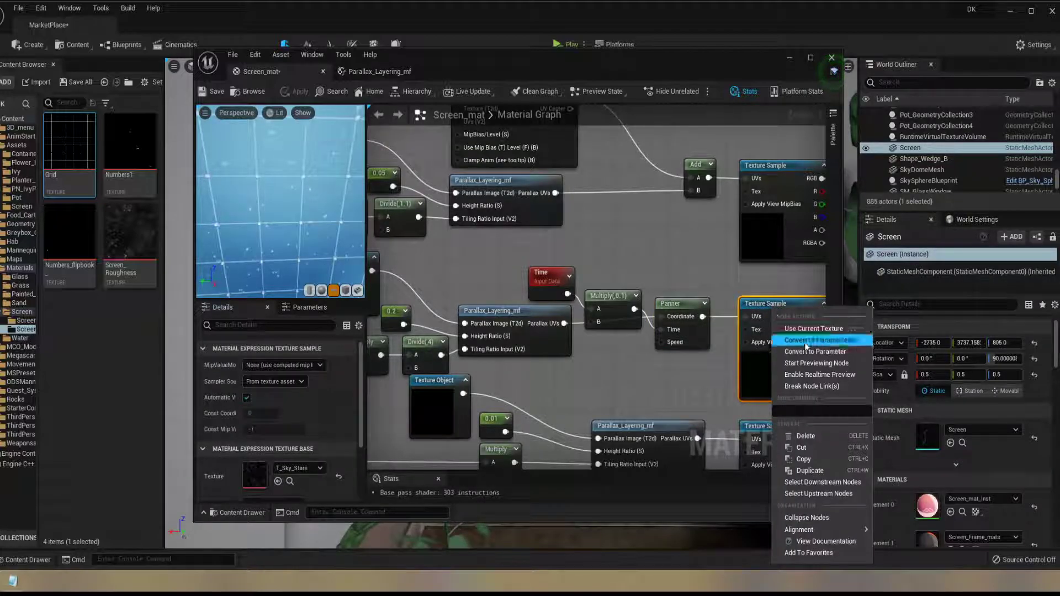
{"action": "left_click", "coordinate": [829, 364]}
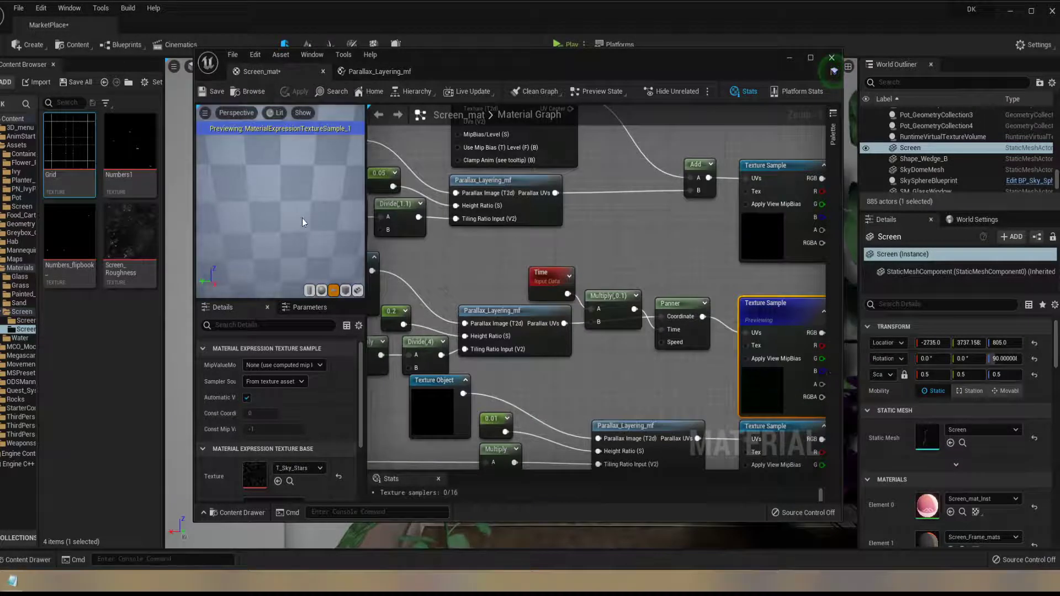
{"action": "mouse_move", "coordinate": [277, 237]}
{"action": "left_mouse_down"}
{"action": "mouse_move", "coordinate": [310, 263]}
{"action": "mouse_move", "coordinate": [293, 243]}
{"action": "mouse_move", "coordinate": [342, 234]}
{"action": "mouse_move", "coordinate": [303, 254]}
{"action": "mouse_move", "coordinate": [312, 279]}
{"action": "mouse_move", "coordinate": [286, 234]}
{"action": "mouse_move", "coordinate": [294, 212]}
{"action": "mouse_move", "coordinate": [287, 238]}
{"action": "left_mouse_up"}
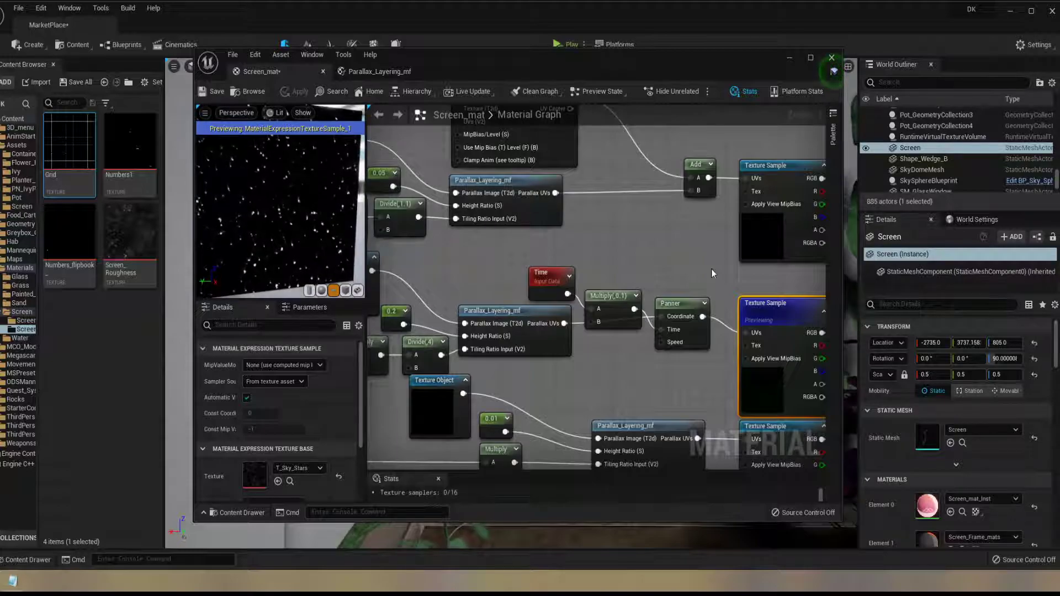
{"action": "right_click", "coordinate": [782, 317]}
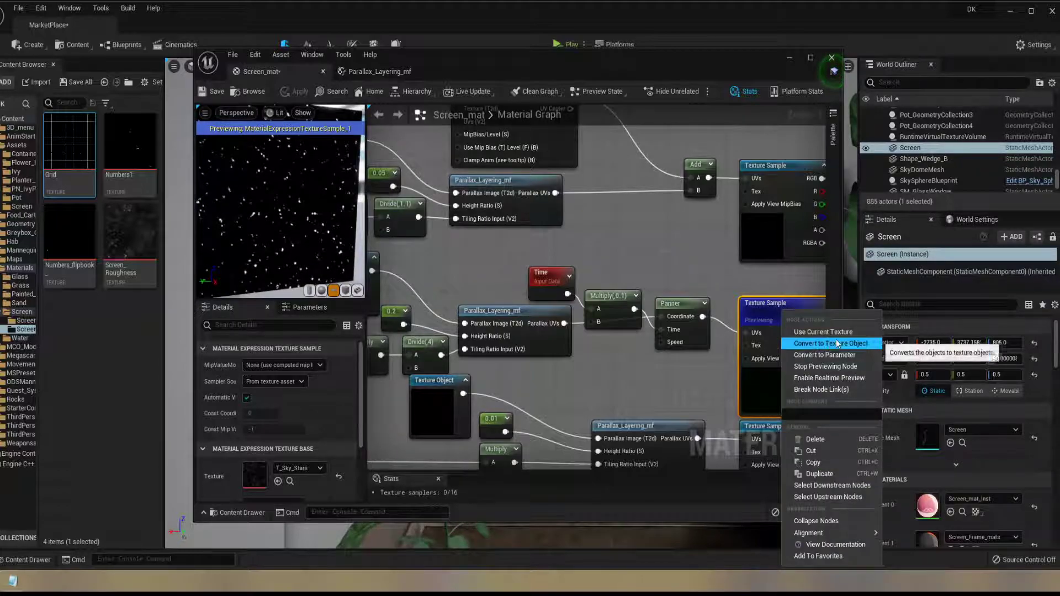
{"action": "left_click", "coordinate": [843, 368]}
Inspect the Numbers1 Texture Object of the top parallax branch and examine the numbers layer on the preview plane
{"action": "right_click_drag", "start_coordinate": [674, 248], "coordinate": [809, 362]}
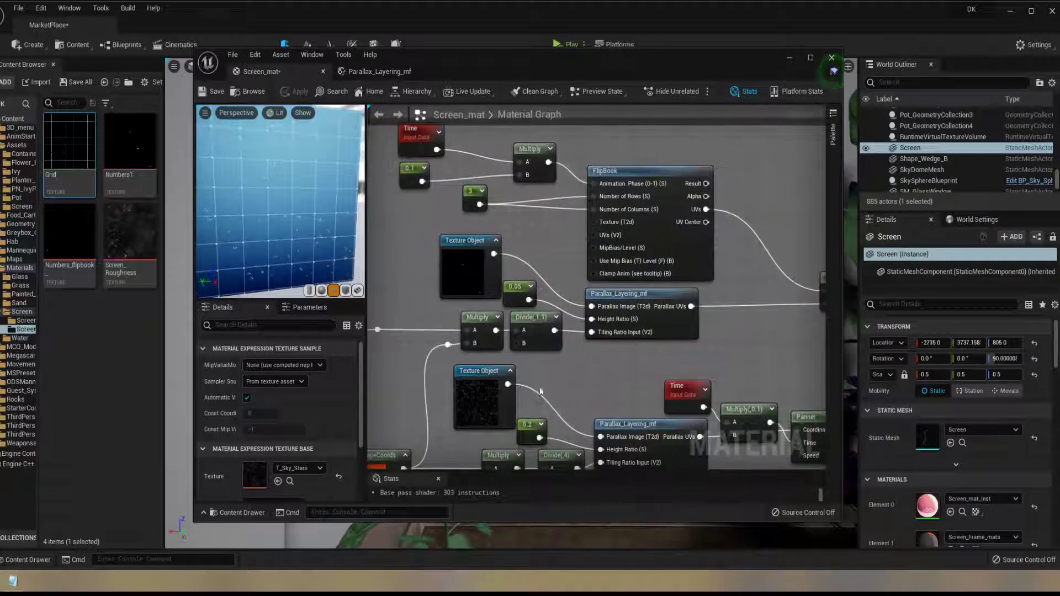
{"action": "left_click", "coordinate": [480, 281]}
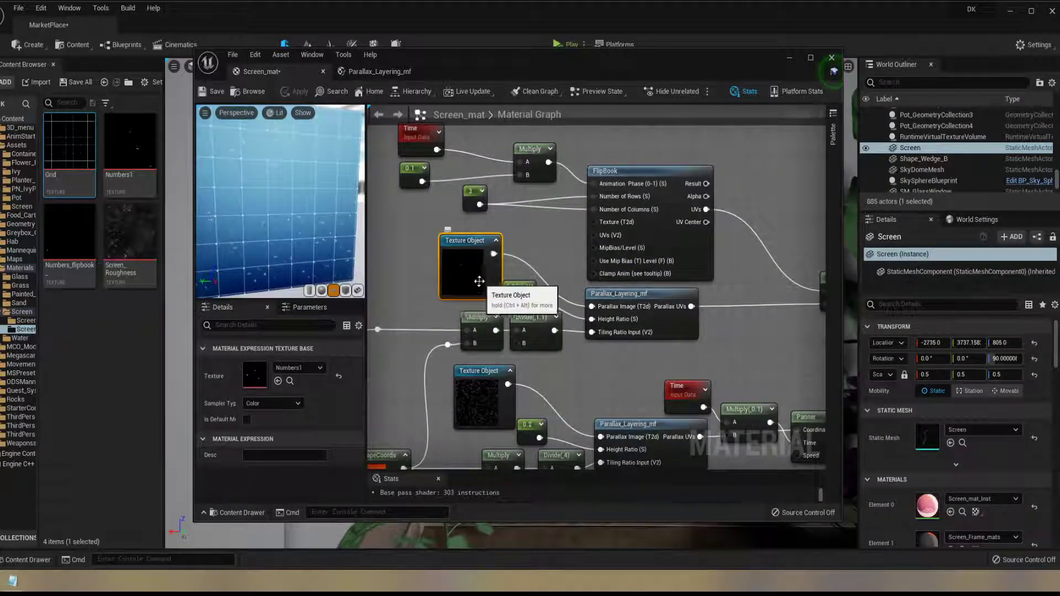
{"action": "scroll", "coordinate": [285, 243], "scroll_direction": "up", "scroll_amount": 5}
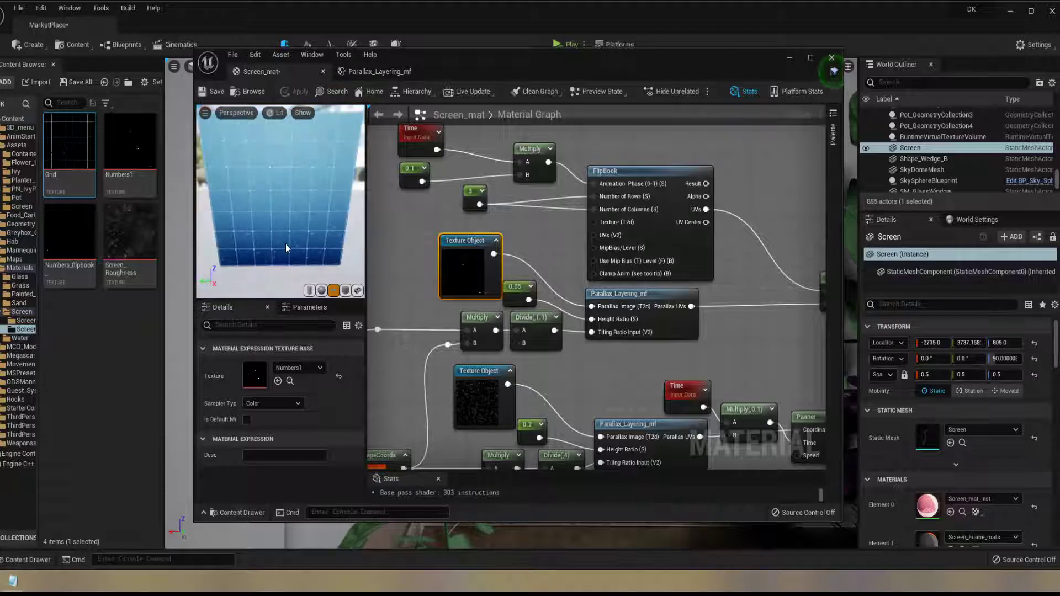
{"action": "left_click_drag", "start_coordinate": [285, 248], "coordinate": [301, 235]}
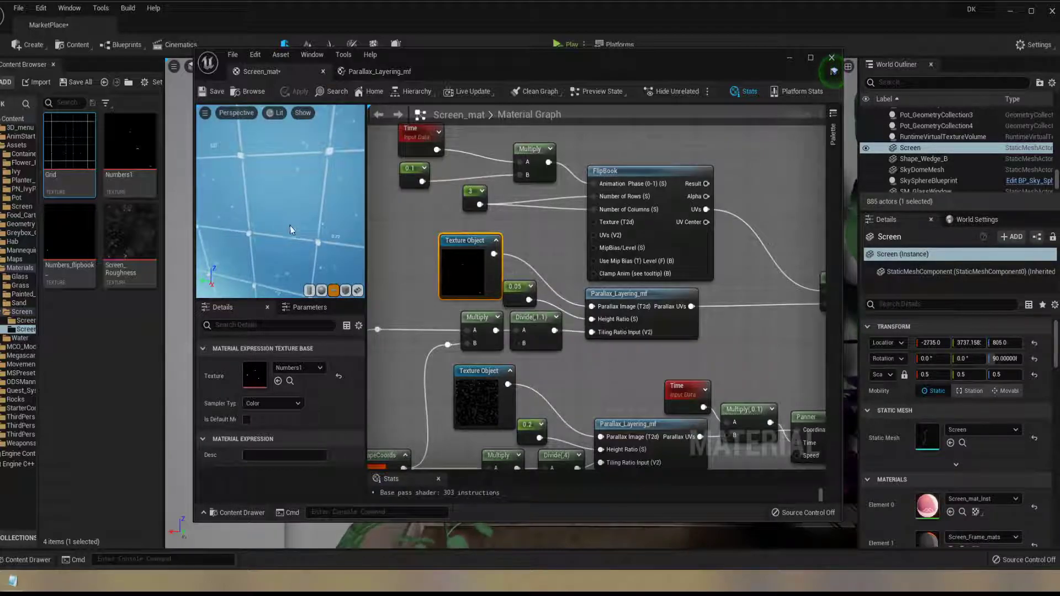
{"action": "scroll", "coordinate": [296, 249], "scroll_direction": "down", "scroll_amount": 3}
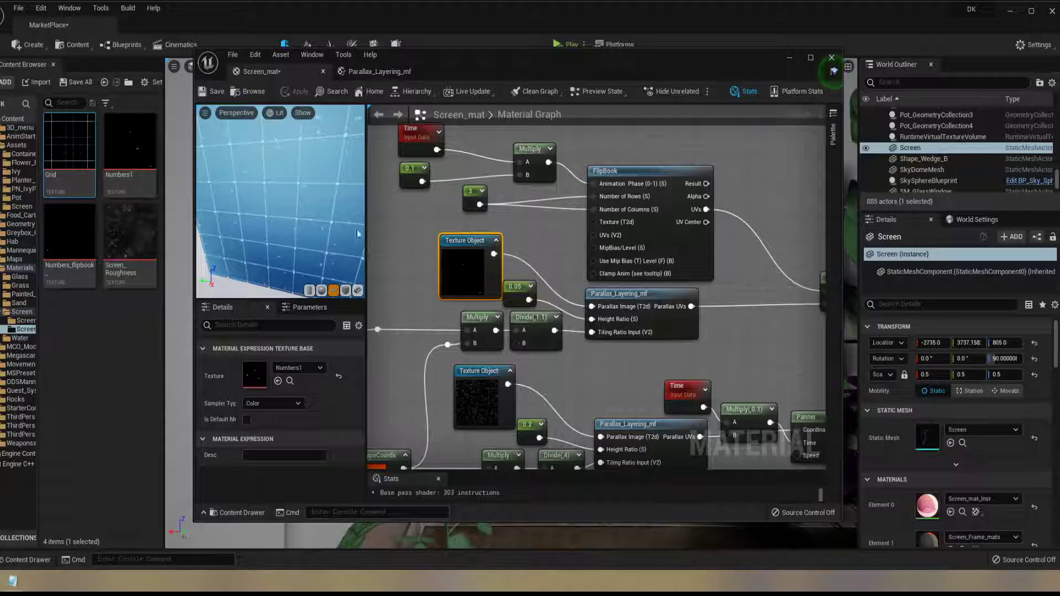
Trace the numbers branch through the FlipBook, Parallax_Layering_mf and Add nodes and inspect the Texture Sample's texture setting
{"action": "right_click_drag", "start_coordinate": [558, 248], "coordinate": [646, 310]}
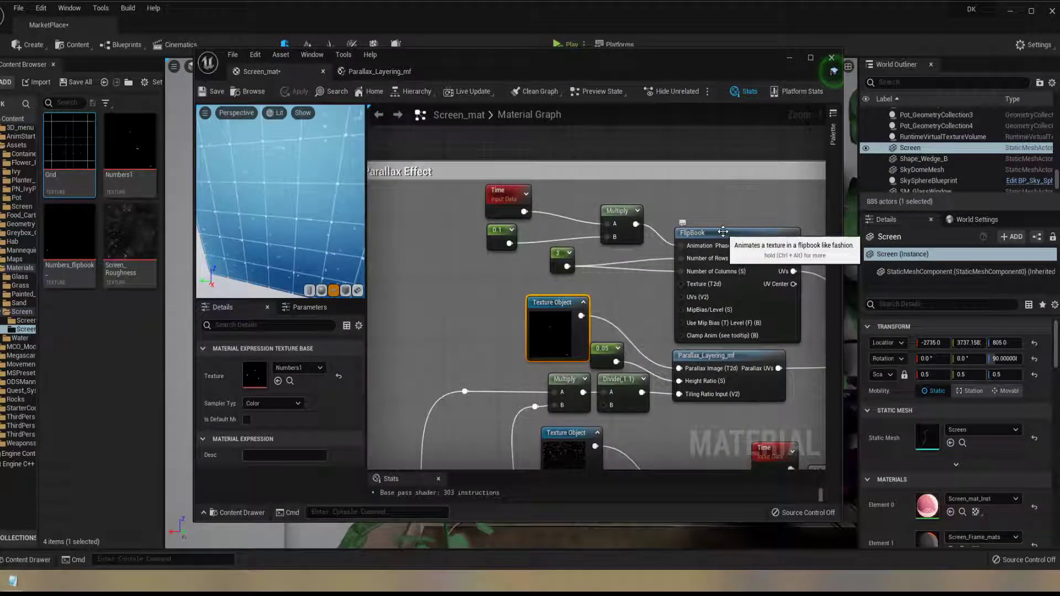
{"action": "right_click_drag", "start_coordinate": [763, 230], "coordinate": [623, 188]}
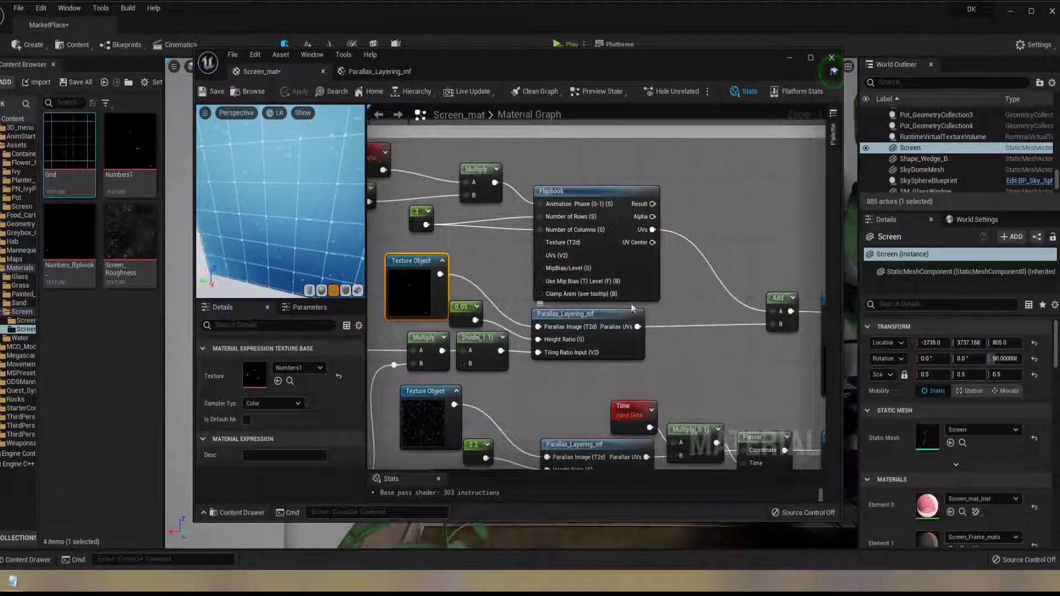
{"action": "right_click_drag", "start_coordinate": [593, 317], "coordinate": [712, 335]}
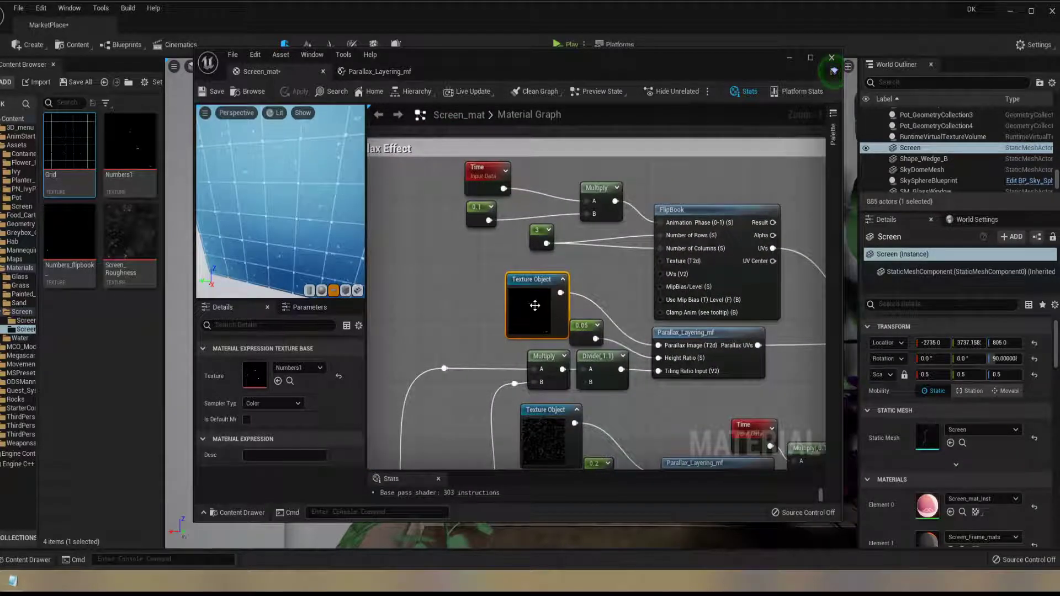
{"action": "right_click_drag", "start_coordinate": [752, 332], "coordinate": [585, 323]}
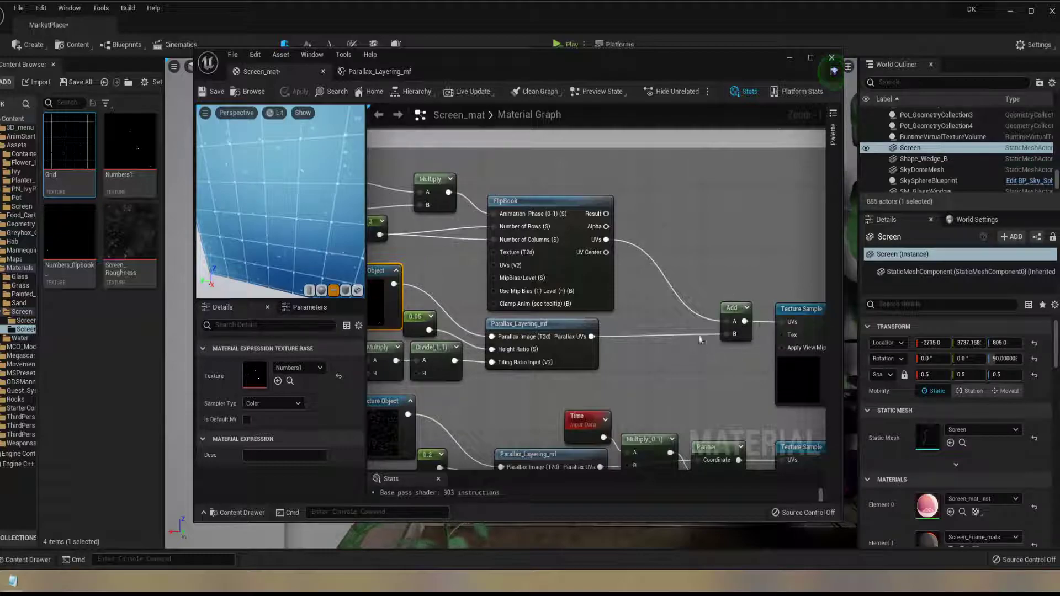
{"action": "right_click_drag", "start_coordinate": [766, 346], "coordinate": [618, 326]}
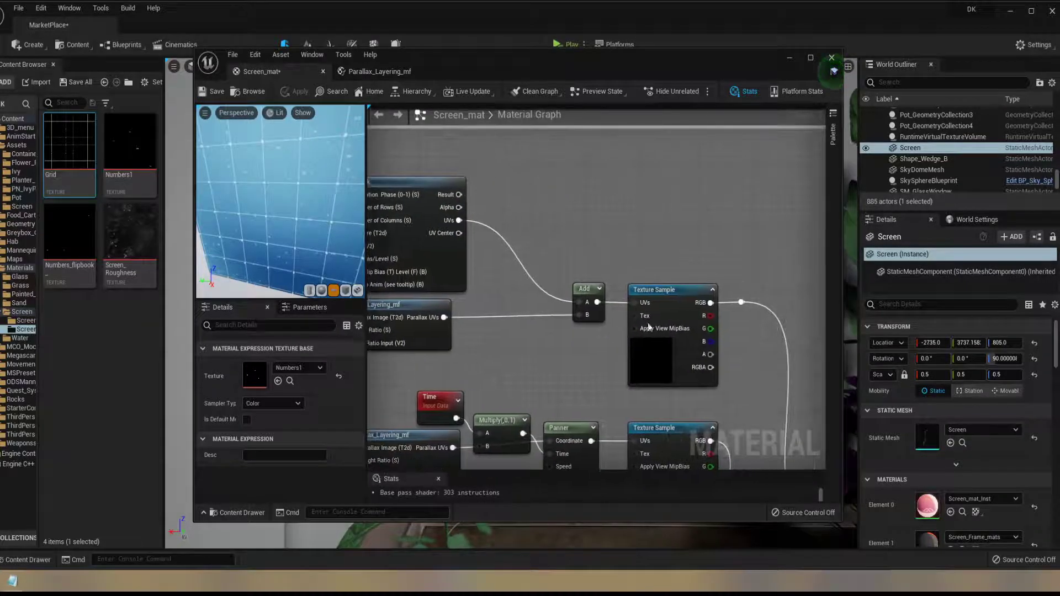
{"action": "left_click", "coordinate": [671, 298]}
{"action": "right_click_drag", "start_coordinate": [513, 298], "coordinate": [825, 314]}
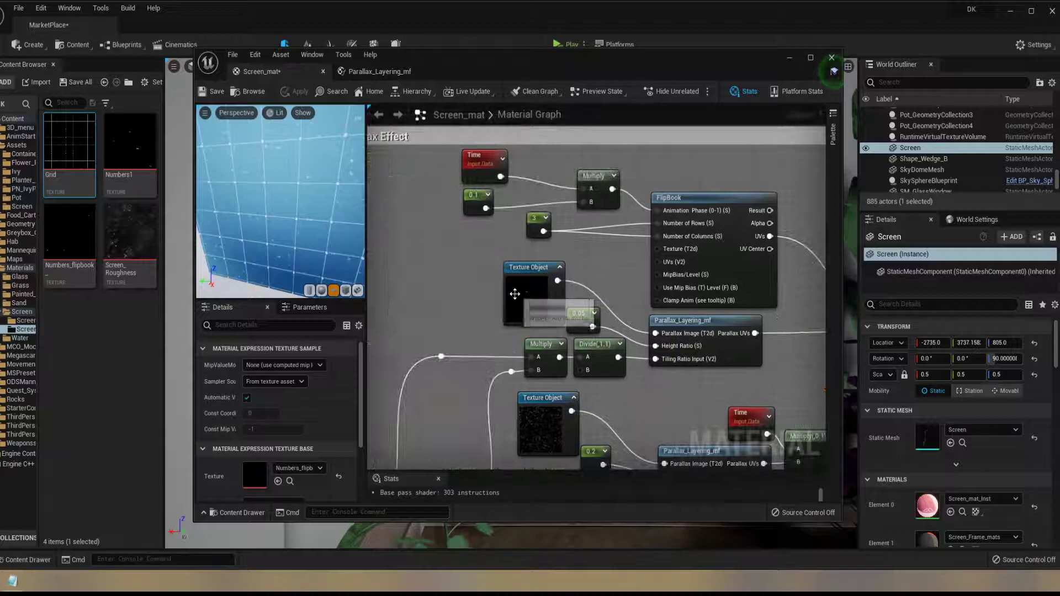
Preview the numbers layer's Texture Sample node on its own to examine the flipbook animation, and stop previewing it
{"action": "left_click_drag", "start_coordinate": [286, 217], "coordinate": [286, 216]}
{"action": "right_click_drag", "start_coordinate": [702, 321], "coordinate": [389, 294]}
{"action": "right_click", "coordinate": [684, 291]}
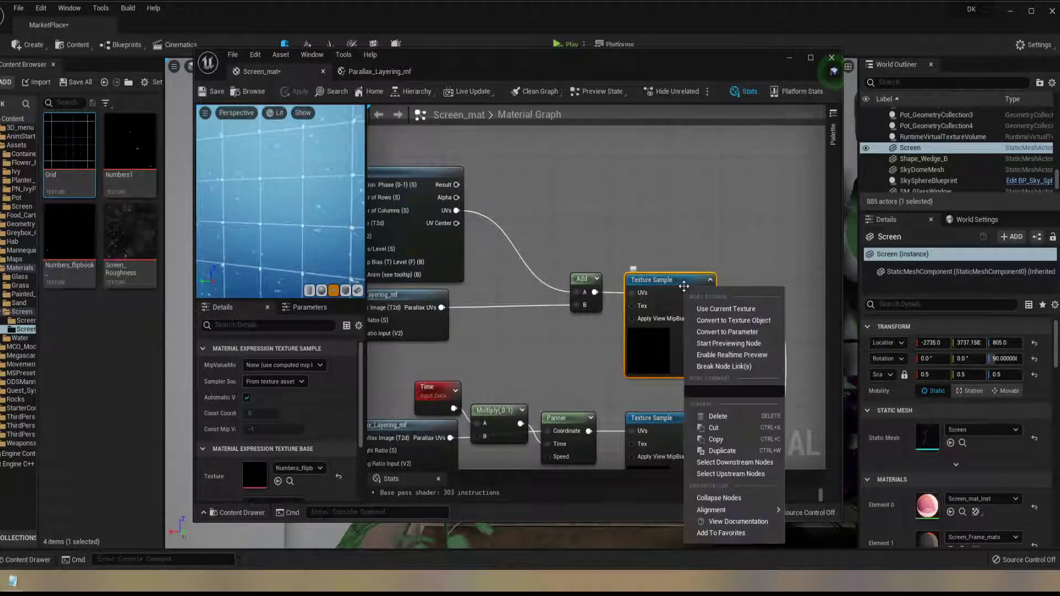
{"action": "left_click", "coordinate": [729, 344]}
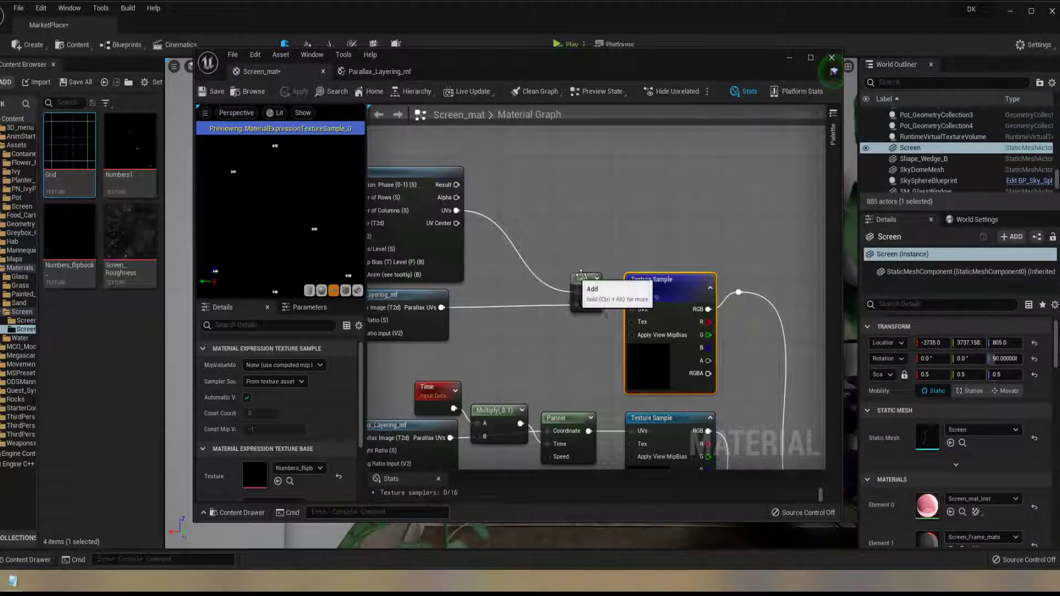
{"action": "right_click", "coordinate": [673, 295]}
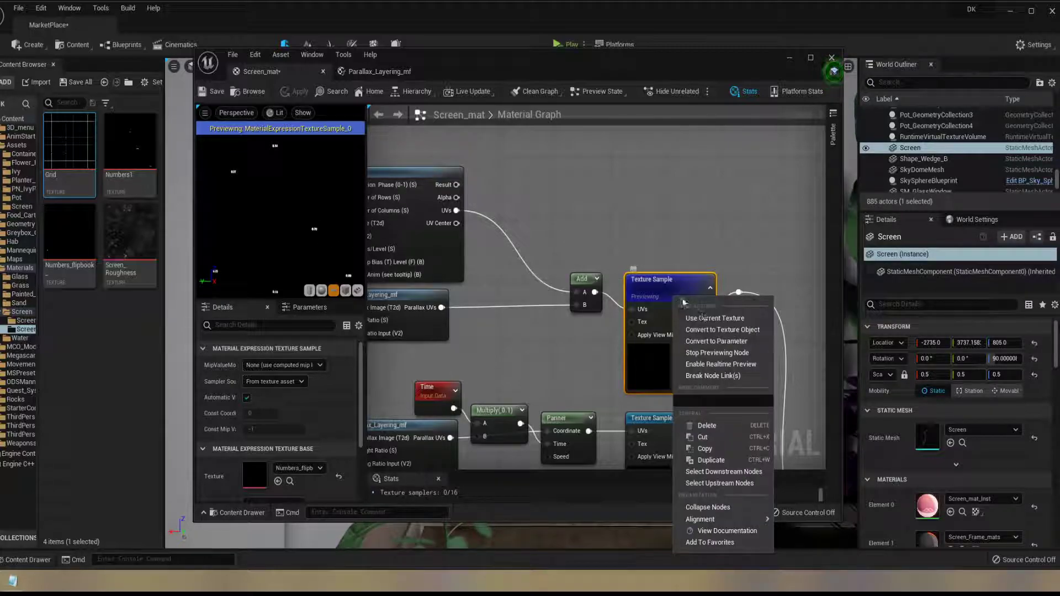
{"action": "left_click", "coordinate": [729, 354]}
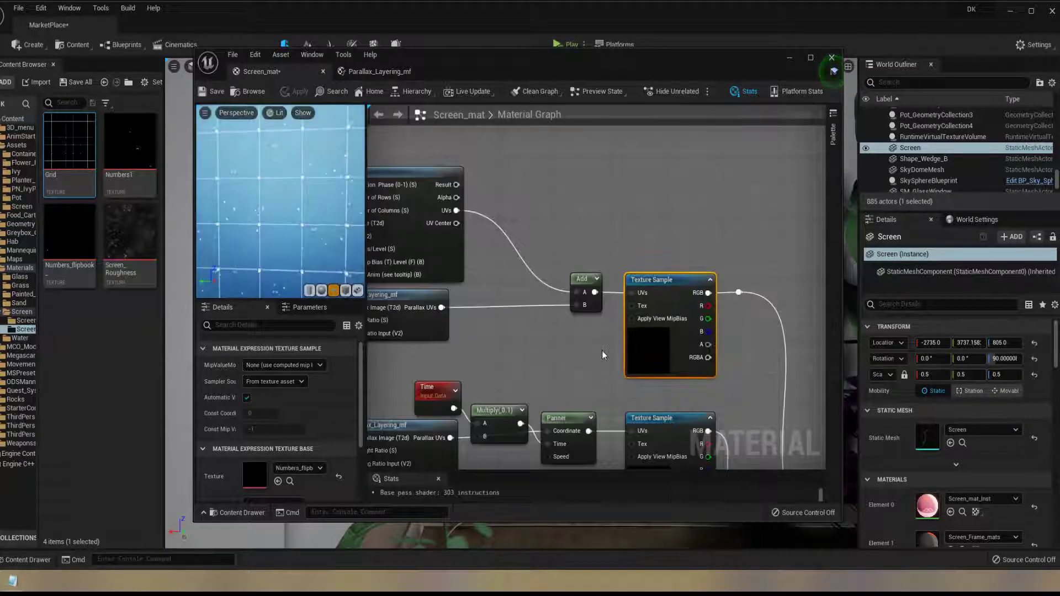
Follow the combined output of the three parallax layers through the Add nodes to the To Emission Map and To Colour branches
{"action": "scroll", "coordinate": [615, 362], "scroll_direction": "down", "scroll_amount": 6}
{"action": "scroll", "coordinate": [614, 362], "scroll_direction": "up", "scroll_amount": 3}
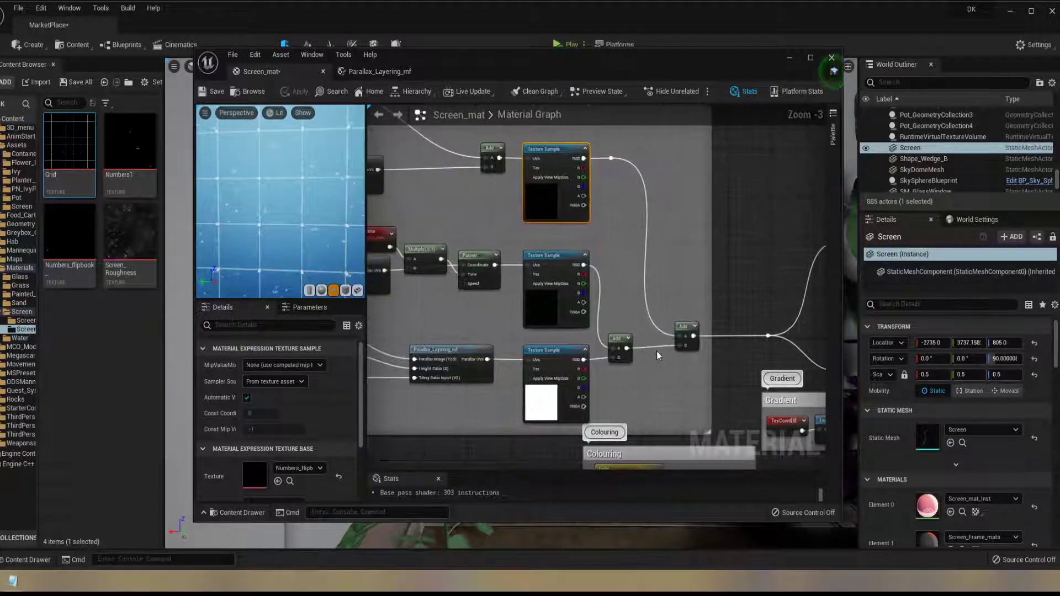
{"action": "right_click", "coordinate": [683, 325]}
{"action": "left_click", "coordinate": [684, 277]}
{"action": "scroll", "coordinate": [684, 278], "scroll_direction": "down", "scroll_amount": 4}
{"action": "right_click_drag", "start_coordinate": [684, 279], "coordinate": [522, 293]}
{"action": "scroll", "coordinate": [535, 296], "scroll_direction": "up", "scroll_amount": 1}
{"action": "scroll", "coordinate": [536, 297], "scroll_direction": "up", "scroll_amount": 3}
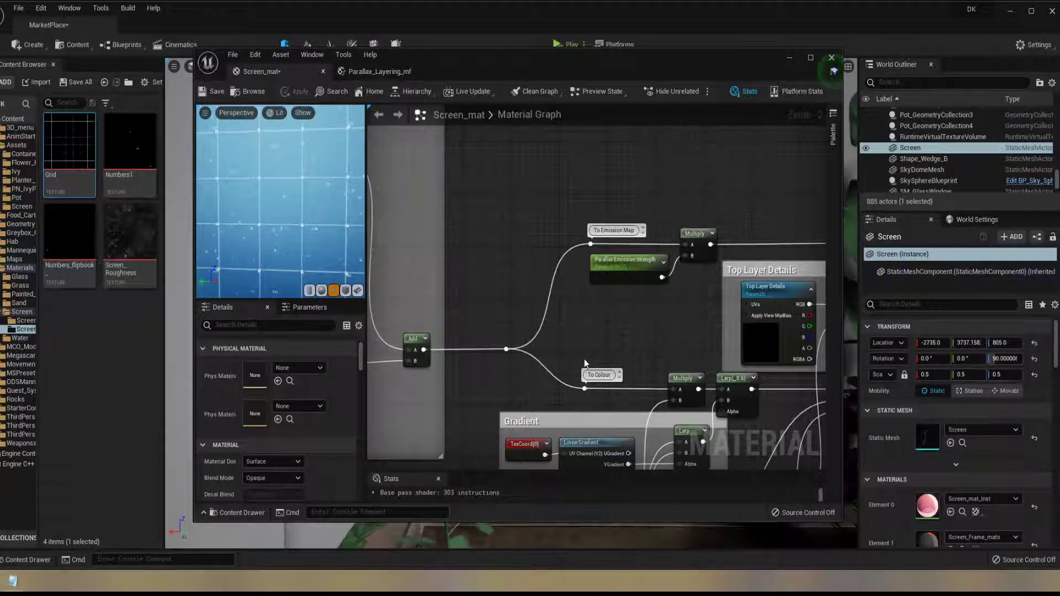
{"action": "right_click_drag", "start_coordinate": [629, 354], "coordinate": [718, 250]}
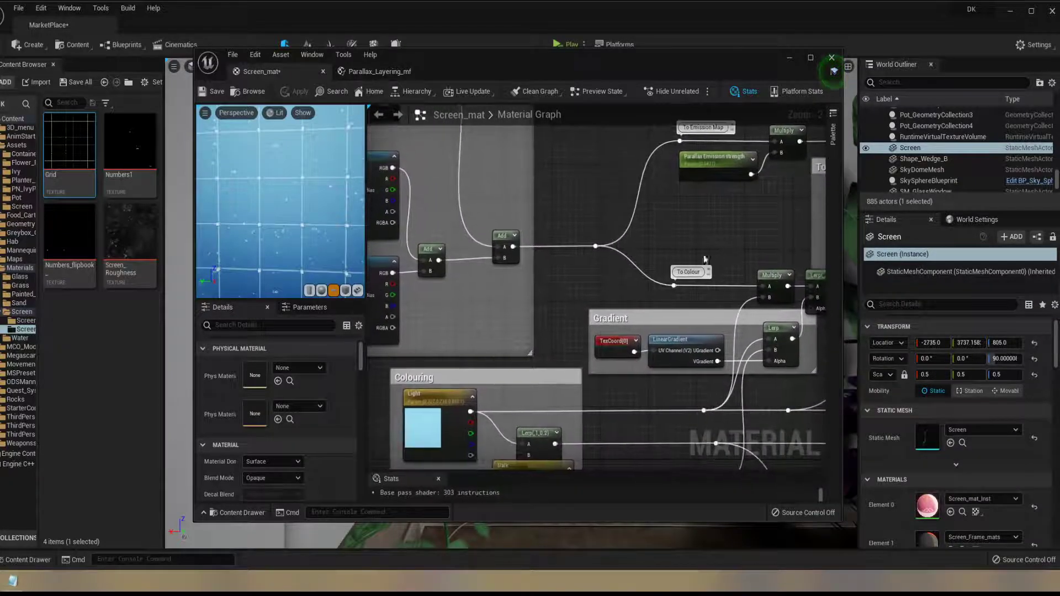
Inspect the Light colour parameter, preview the Multiply node of the To Colour branch on the plane, and stop previewing it
{"action": "left_click", "coordinate": [422, 405]}
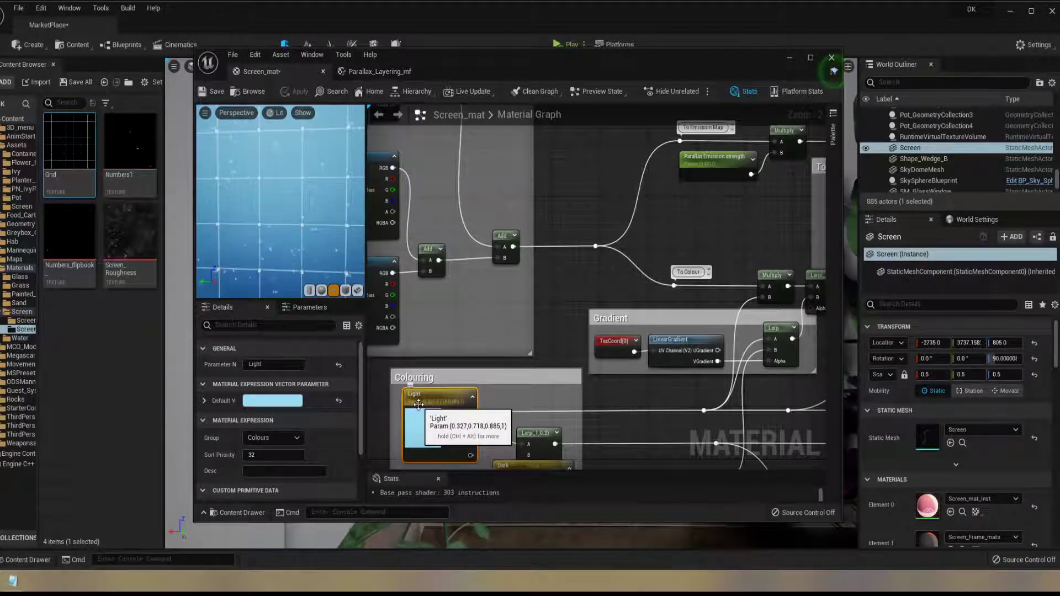
{"action": "right_click_drag", "start_coordinate": [618, 378], "coordinate": [537, 370]}
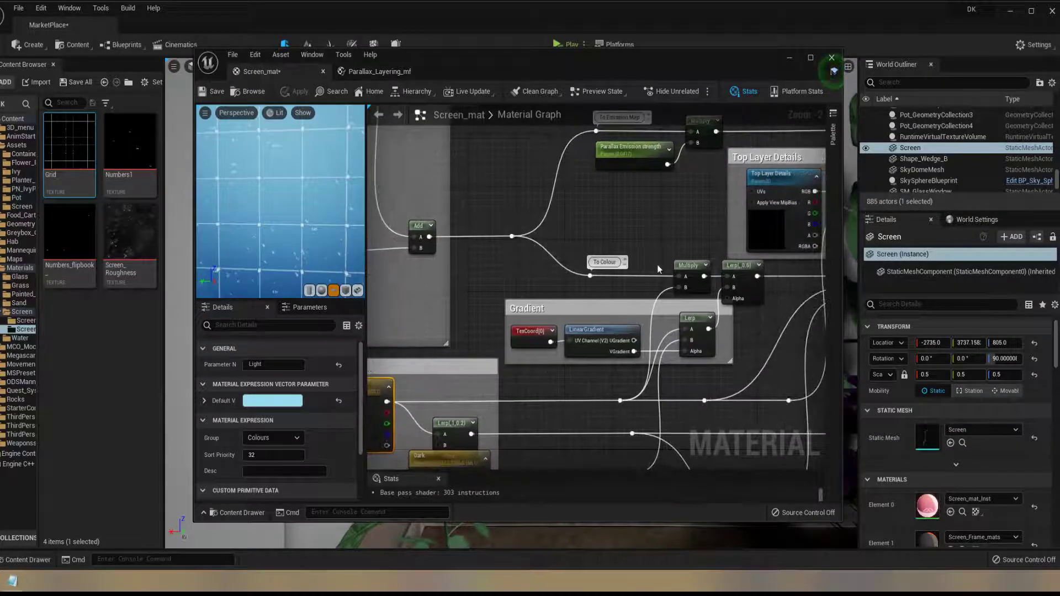
{"action": "left_click", "coordinate": [688, 267]}
{"action": "right_click", "coordinate": [688, 272]}
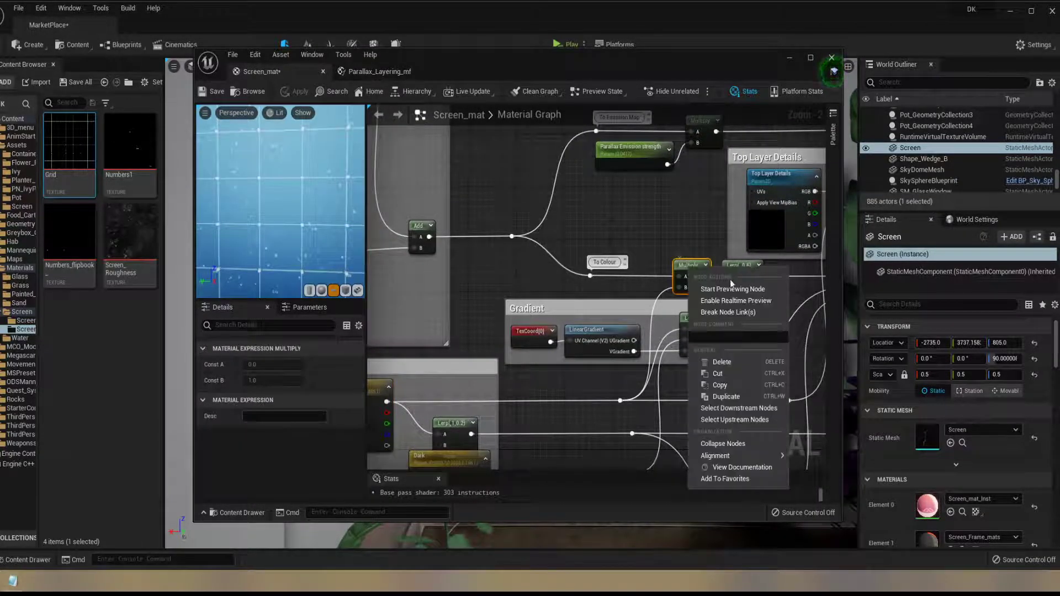
{"action": "left_click", "coordinate": [740, 289]}
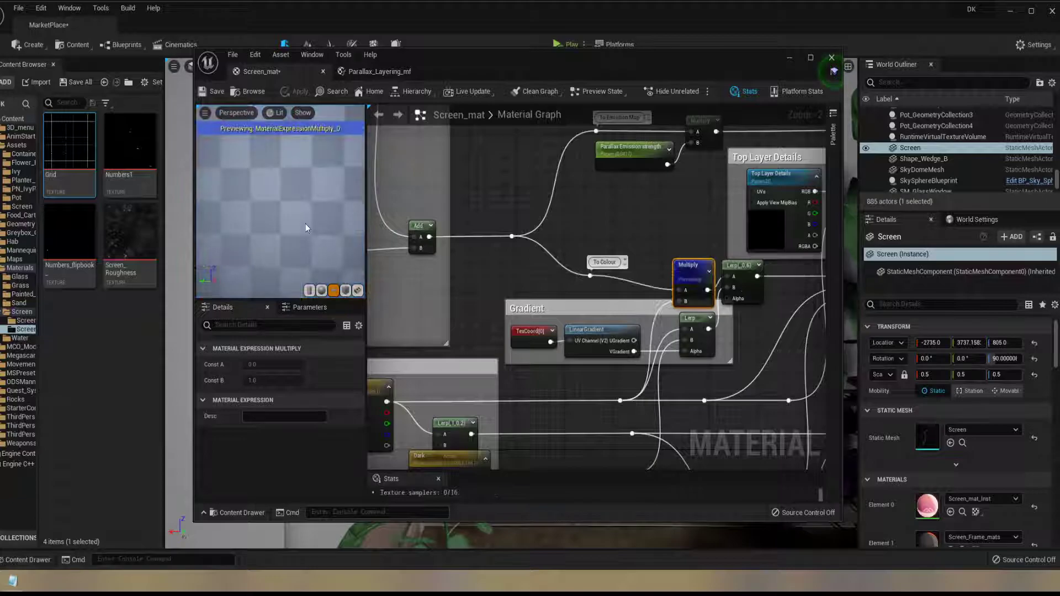
{"action": "mouse_move", "coordinate": [264, 233]}
{"action": "left_mouse_down"}
{"action": "mouse_move", "coordinate": [317, 234]}
{"action": "mouse_move", "coordinate": [256, 248]}
{"action": "mouse_move", "coordinate": [276, 246]}
{"action": "left_mouse_up"}
{"action": "right_click_drag", "start_coordinate": [638, 342], "coordinate": [663, 311]}
{"action": "right_click", "coordinate": [713, 244]}
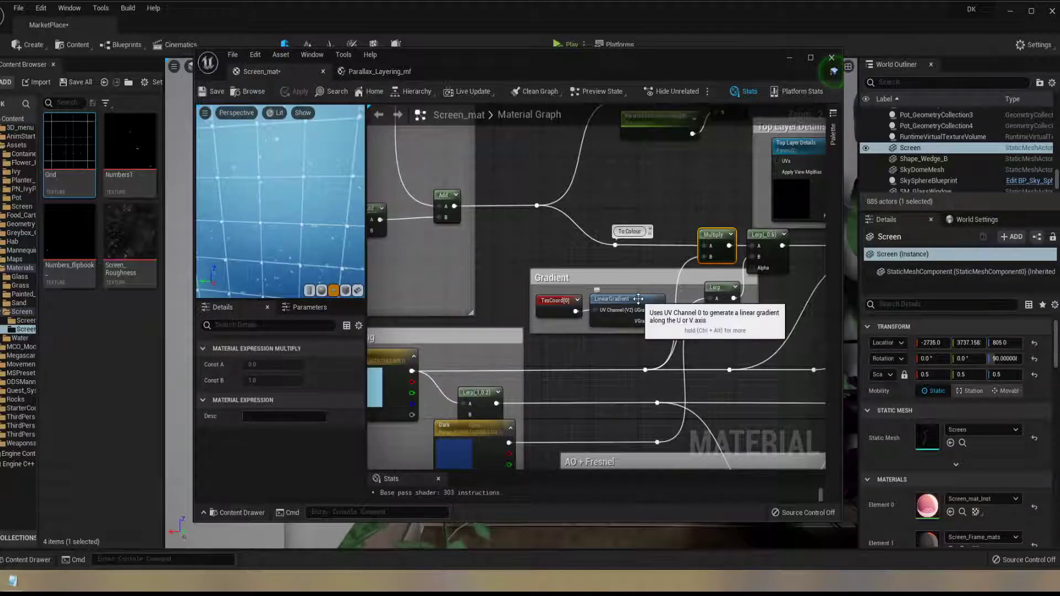
Trace the Light and Dark colours into the Gradient group, preview its Lerp node on the plane, and stop previewing it
{"action": "right_click_drag", "start_coordinate": [589, 359], "coordinate": [729, 352]}
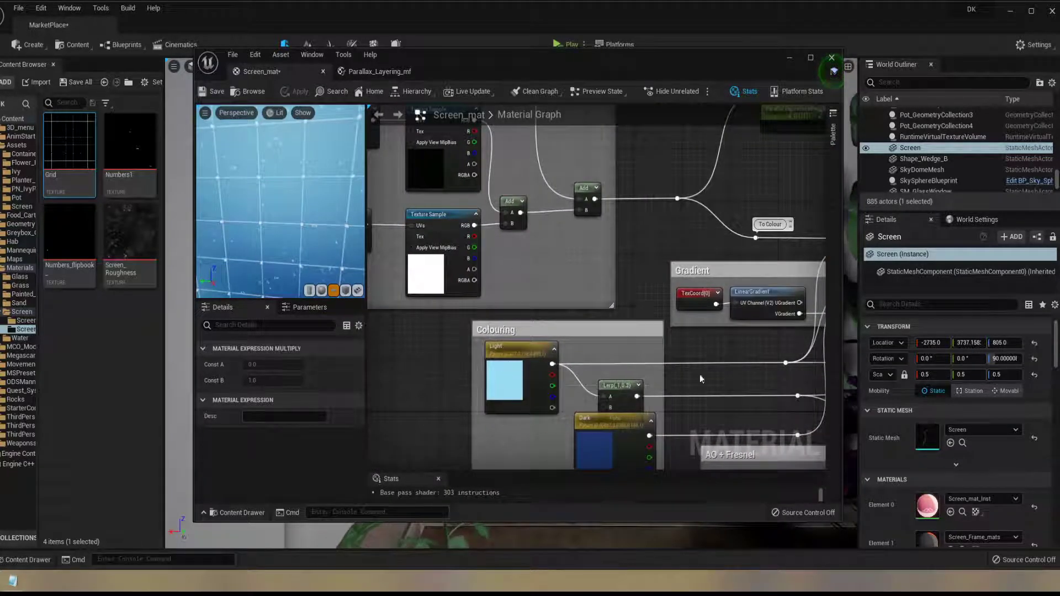
{"action": "right_click_drag", "start_coordinate": [821, 314], "coordinate": [624, 336]}
{"action": "right_click", "coordinate": [651, 326]}
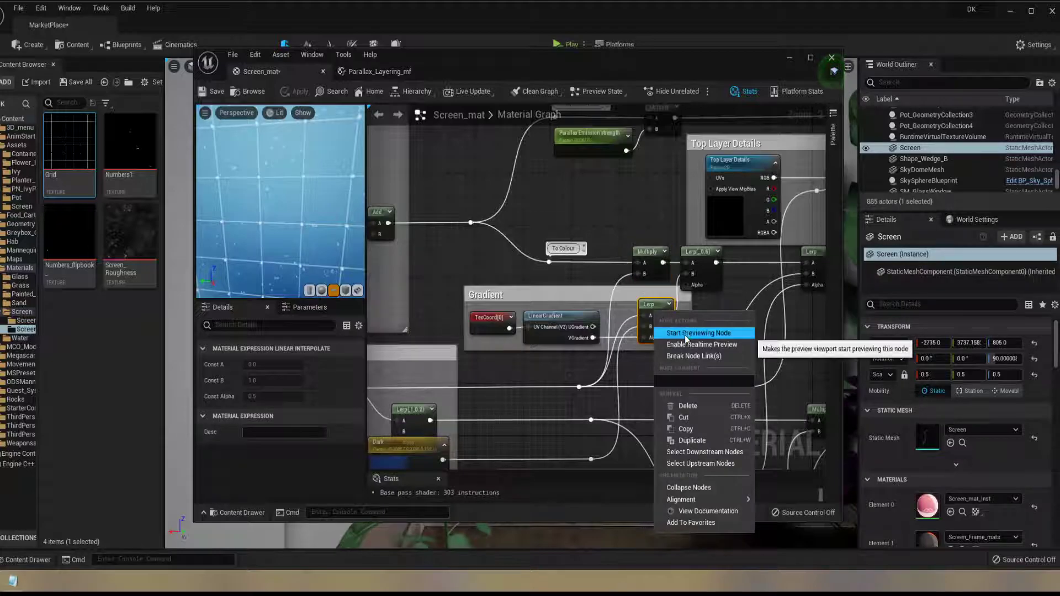
{"action": "key", "text": "Escape"}
{"action": "key", "text": "space"}
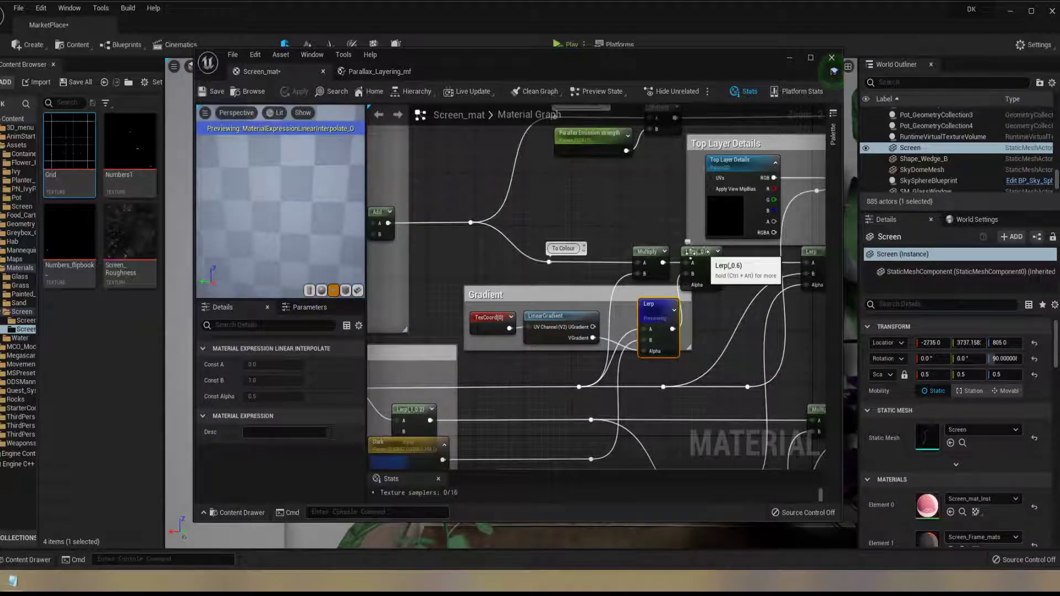
{"action": "left_click_drag", "start_coordinate": [290, 224], "coordinate": [310, 231]}
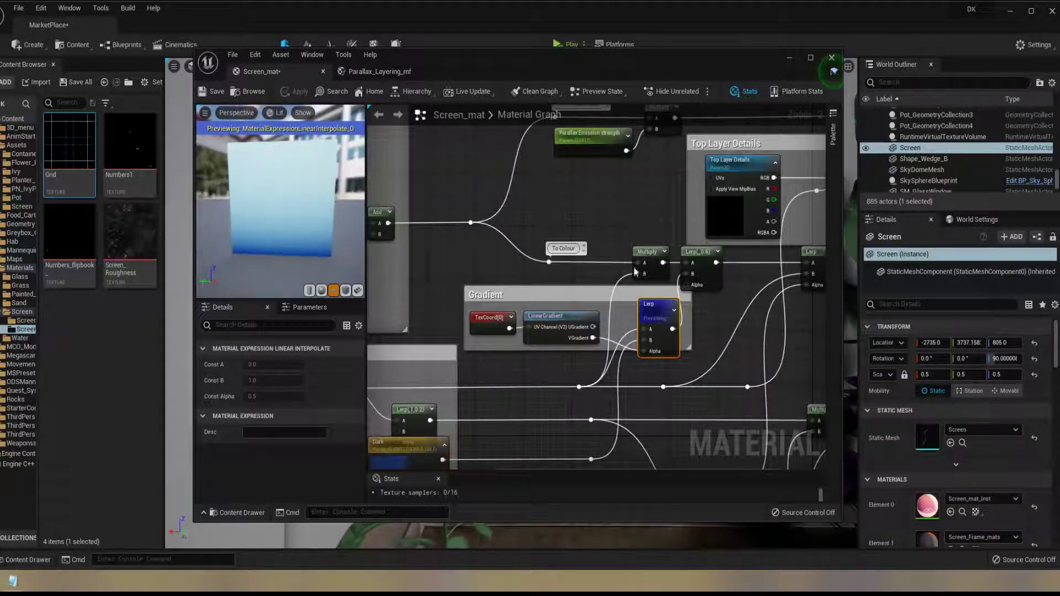
{"action": "right_click", "coordinate": [653, 318]}
{"action": "left_click", "coordinate": [703, 334]}
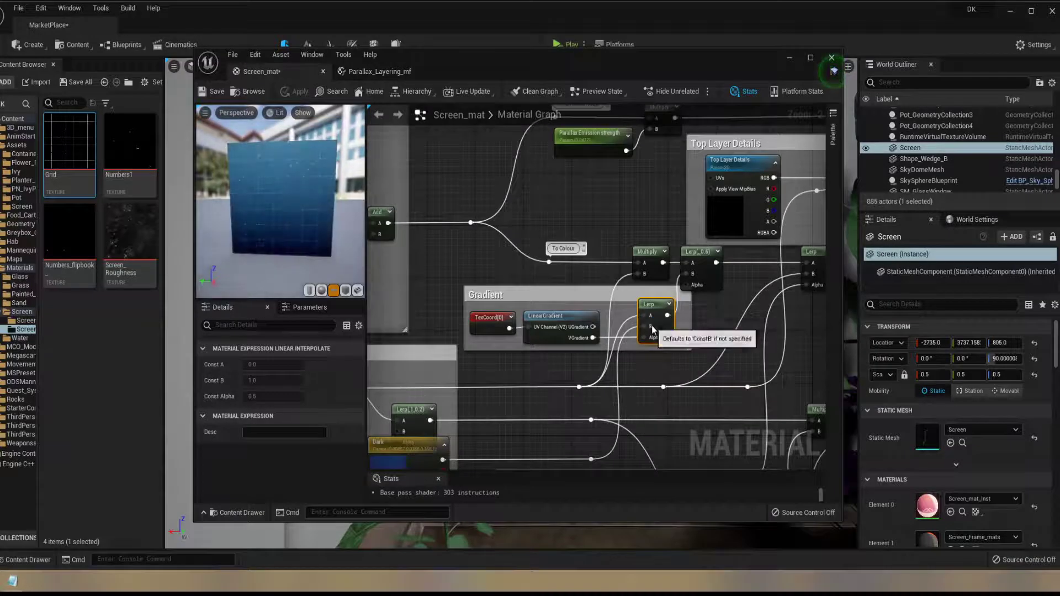
Inspect the settings of the Top Layer Details texture parameter in the Top Layer Details group
{"action": "right_click_drag", "start_coordinate": [721, 326], "coordinate": [655, 312]}
{"action": "scroll", "coordinate": [671, 289], "scroll_direction": "down", "scroll_amount": 3}
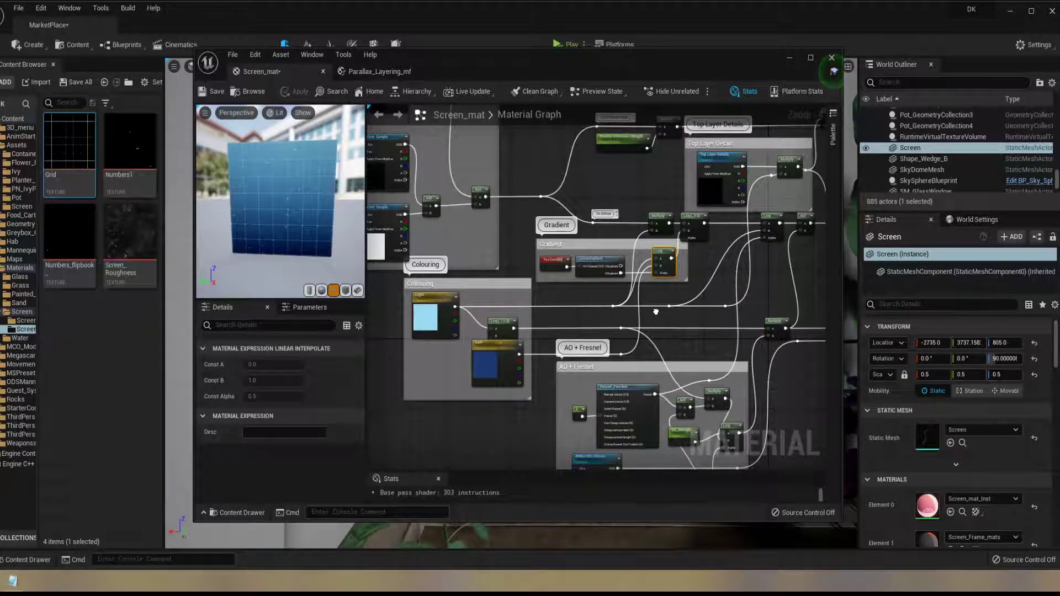
{"action": "right_click_drag", "start_coordinate": [656, 312], "coordinate": [572, 378]}
{"action": "scroll", "coordinate": [635, 255], "scroll_direction": "up", "scroll_amount": 2}
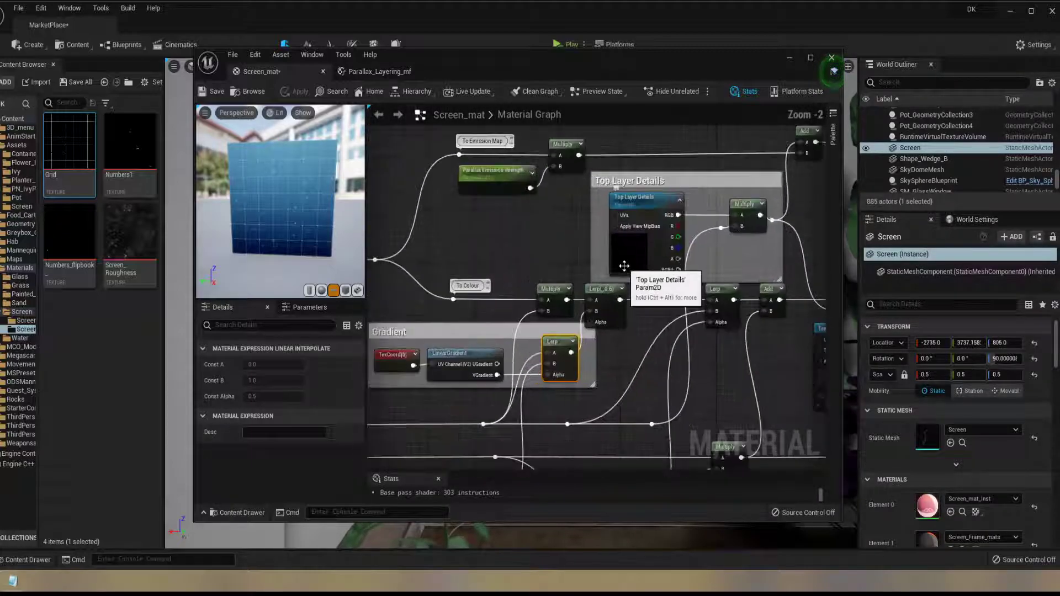
{"action": "left_click", "coordinate": [636, 253]}
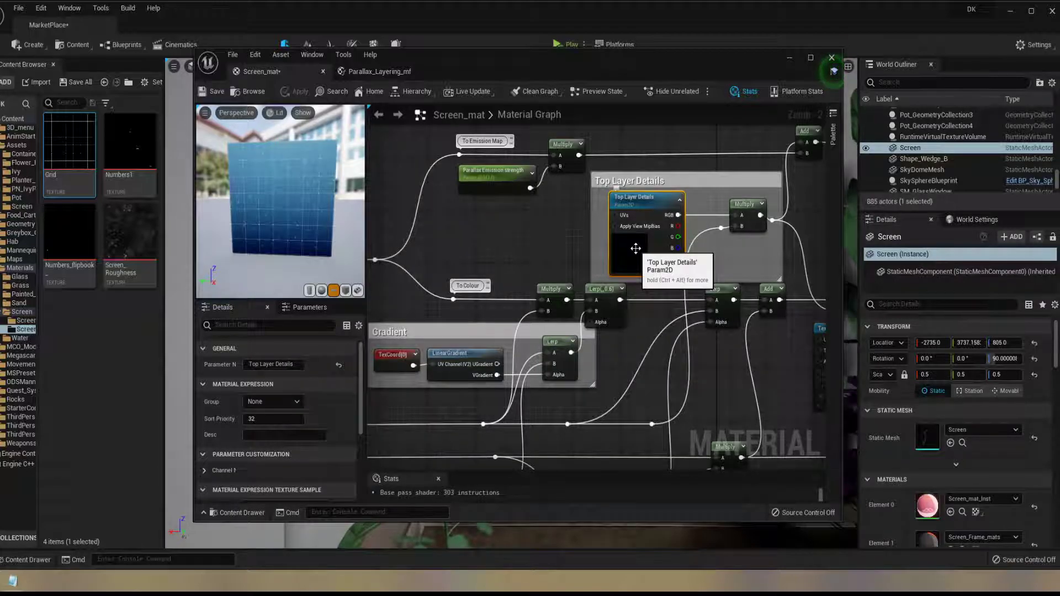
Move the material editor aside, view the wall screen's top-layer icons from another angle, and bring the editor back
{"action": "left_click_drag", "start_coordinate": [471, 68], "coordinate": [1023, 78]}
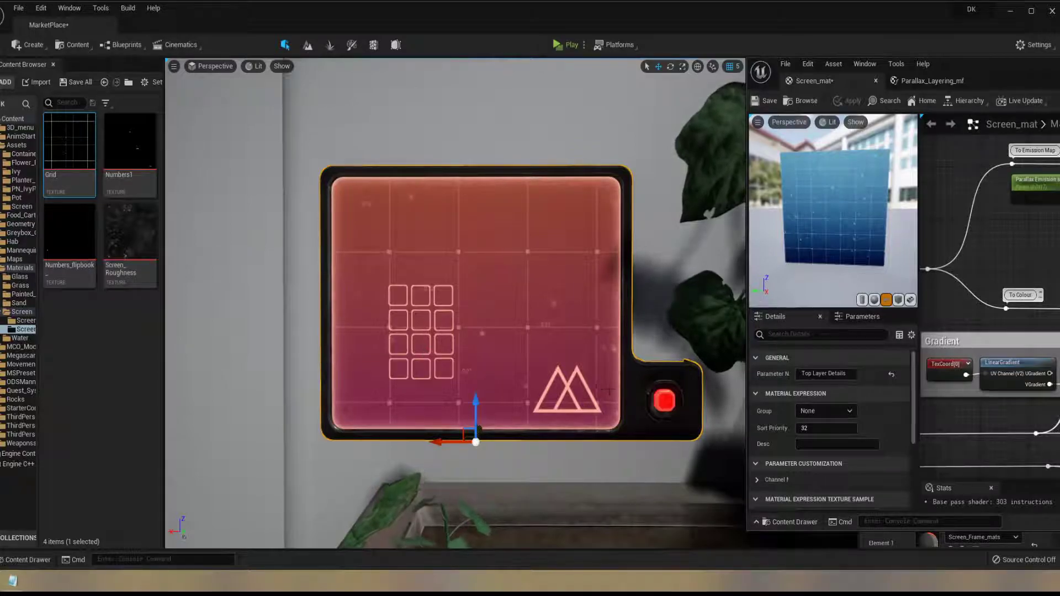
{"action": "left_click_drag", "start_coordinate": [609, 390], "coordinate": [513, 378], "text": "alt"}
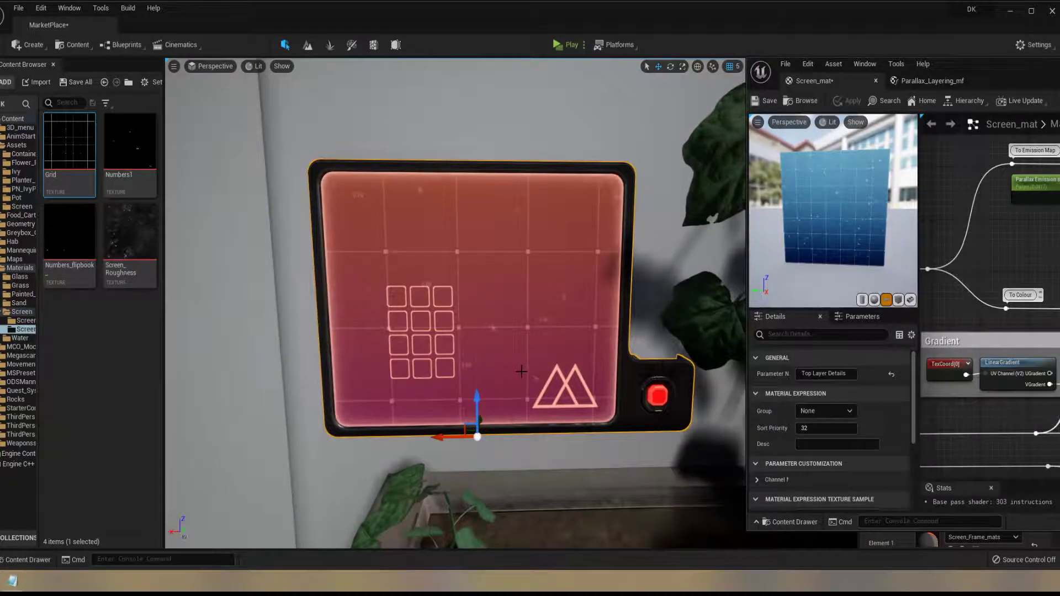
{"action": "left_click_drag", "start_coordinate": [1048, 71], "coordinate": [675, 69]}
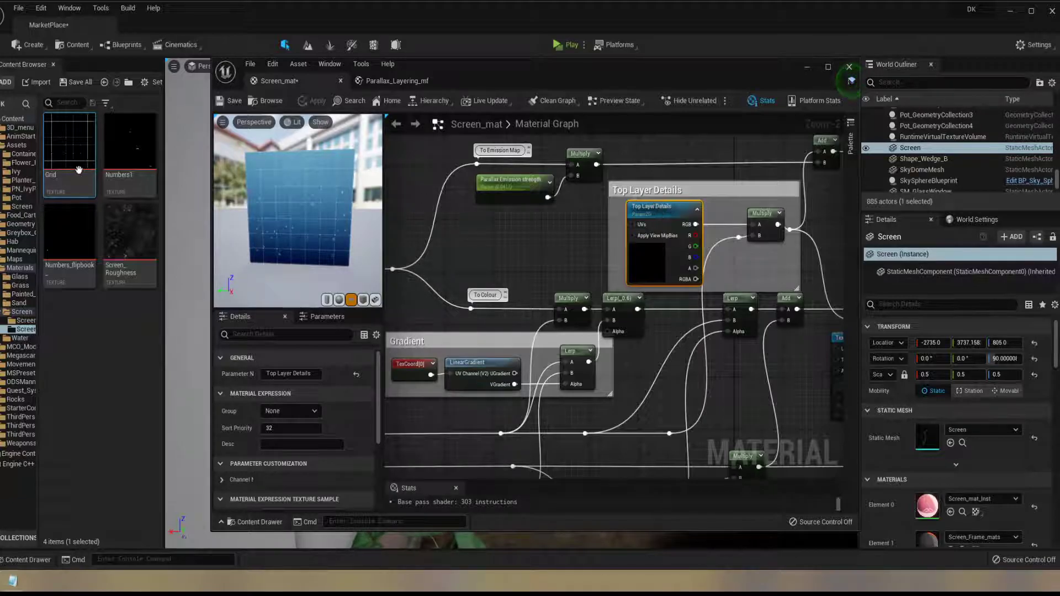
Uncover the level view, look through the Screen_masks folder, and open the Screen_material_Opacity texture from the Screen assets folder
{"action": "left_click_drag", "start_coordinate": [482, 76], "coordinate": [851, 103]}
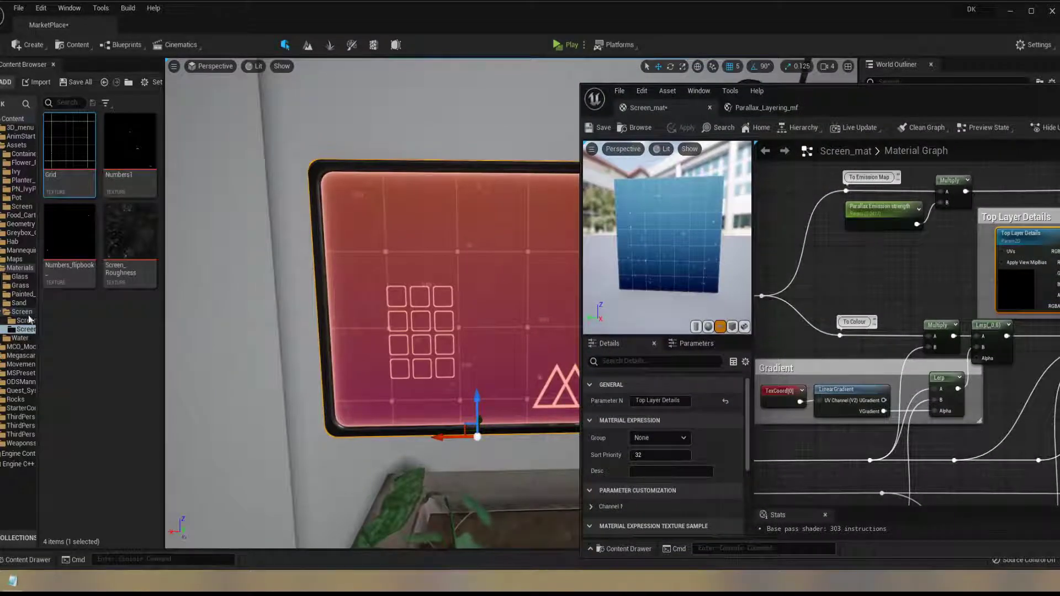
{"action": "left_click", "coordinate": [30, 320]}
{"action": "left_click", "coordinate": [20, 312]}
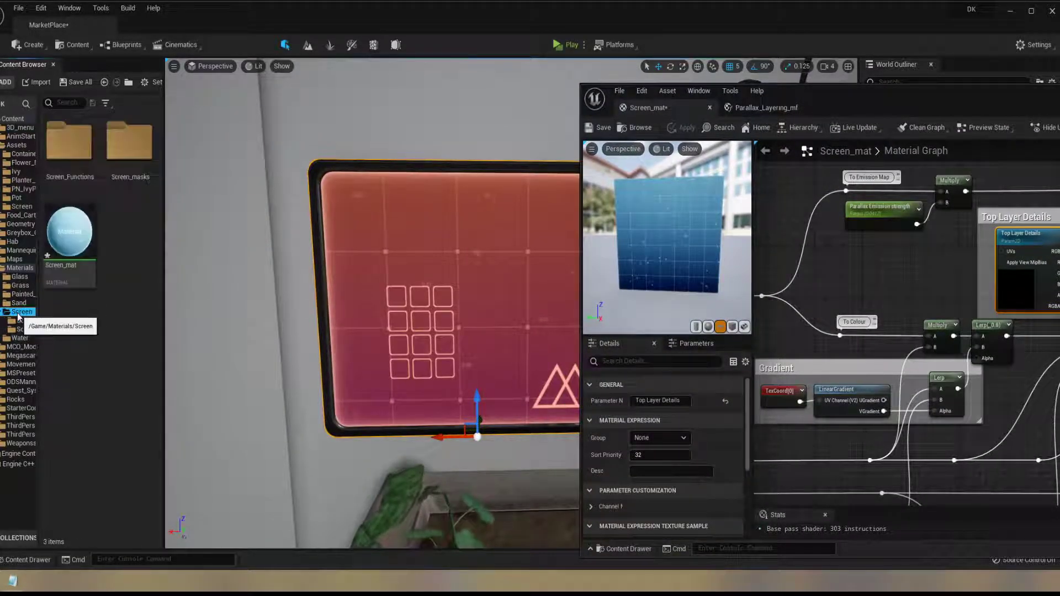
{"action": "double_click", "coordinate": [130, 143]}
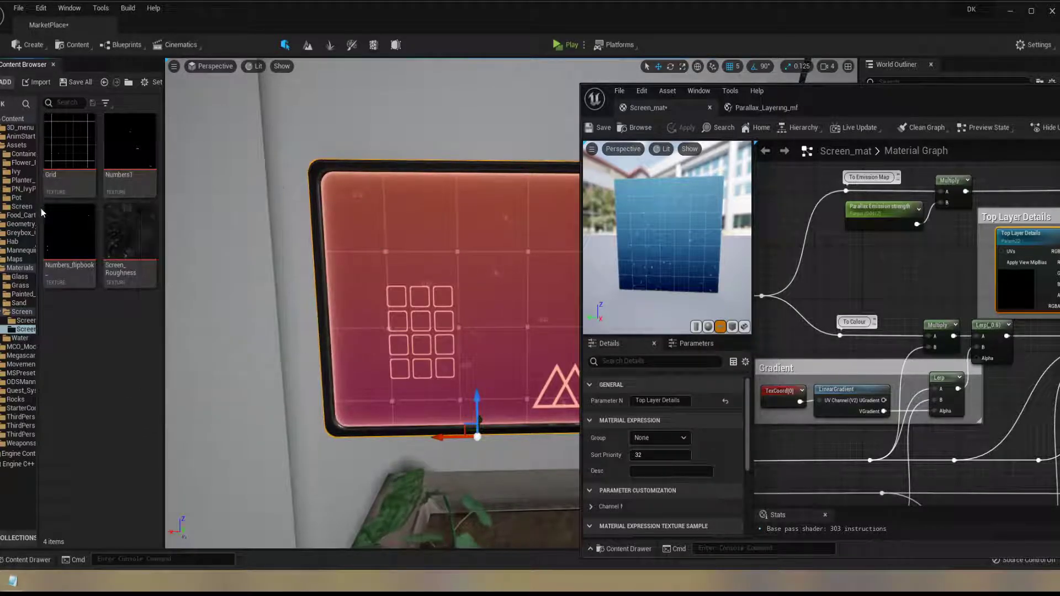
{"action": "left_click", "coordinate": [21, 206]}
{"action": "scroll", "coordinate": [111, 429], "scroll_direction": "down", "scroll_amount": 3}
{"action": "scroll", "coordinate": [110, 429], "scroll_direction": "down", "scroll_amount": 5}
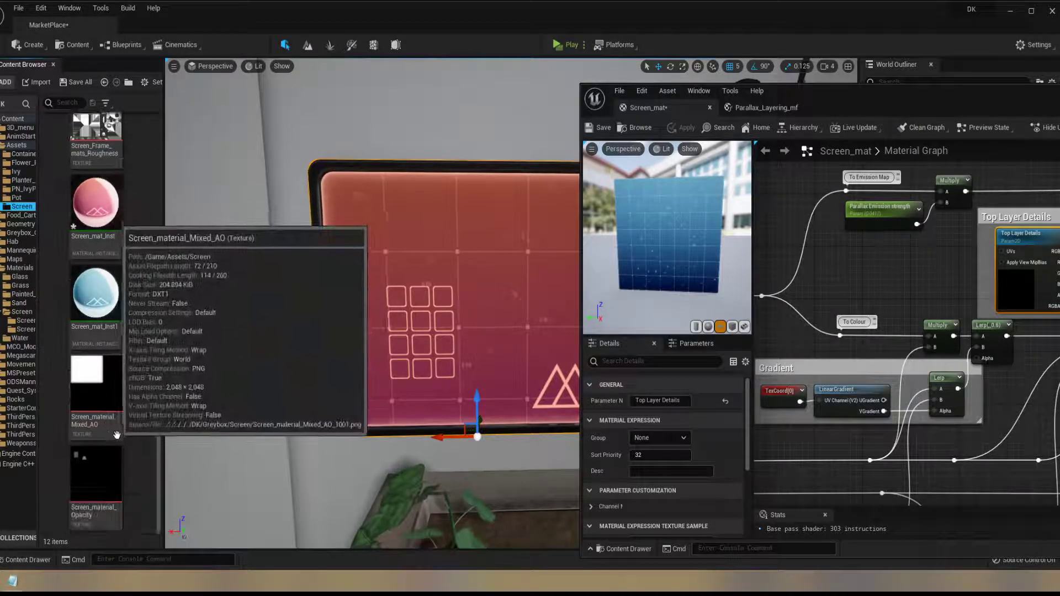
{"action": "double_click", "coordinate": [97, 475]}
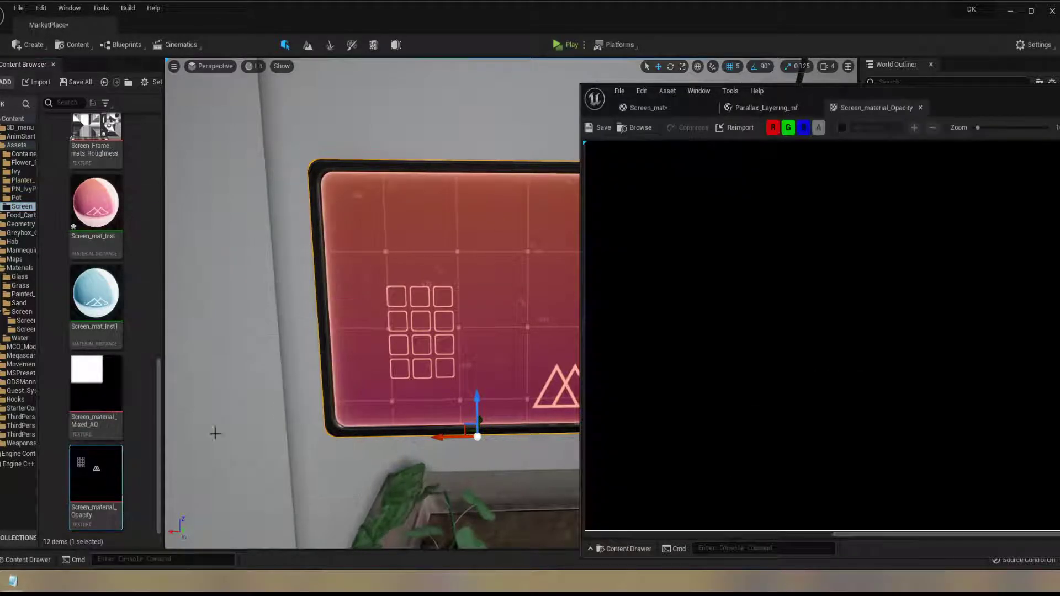
Examine the keypad and triangle icons in the Screen_material_Opacity texture, close it, and return to the Screen_mat graph
{"action": "scroll", "coordinate": [780, 364], "scroll_direction": "down", "scroll_amount": 3}
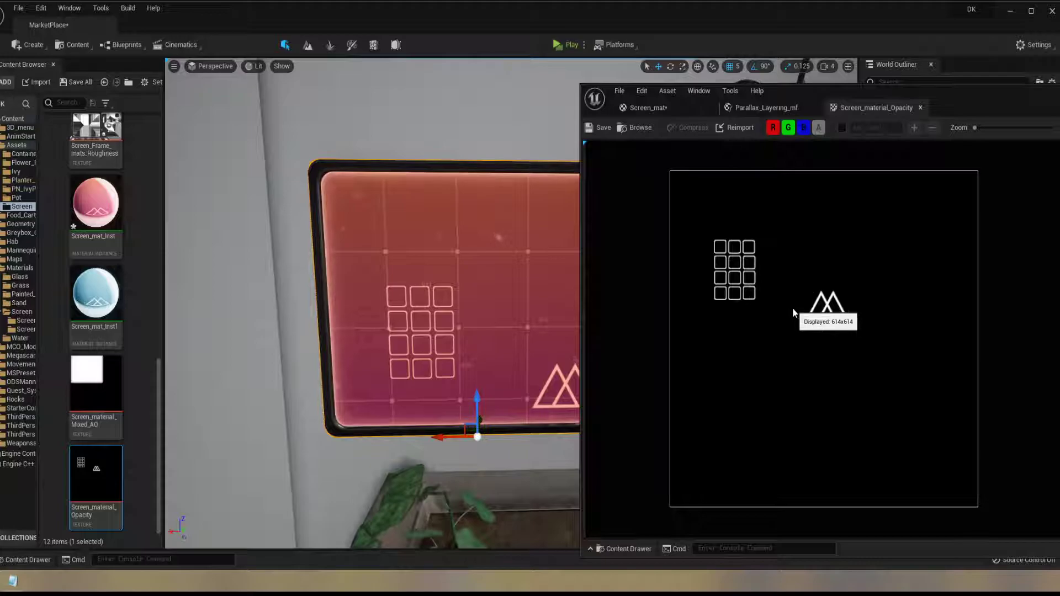
{"action": "scroll", "coordinate": [771, 282], "scroll_direction": "up", "scroll_amount": 1}
{"action": "scroll", "coordinate": [754, 305], "scroll_direction": "down", "scroll_amount": 1}
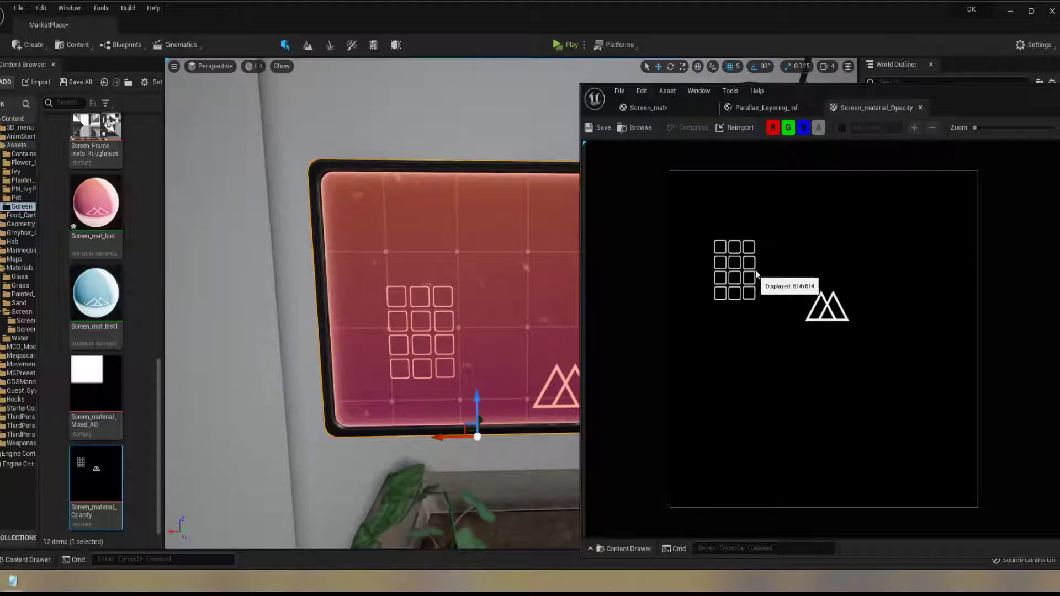
{"action": "left_click", "coordinate": [920, 107]}
{"action": "left_click", "coordinate": [649, 107]}
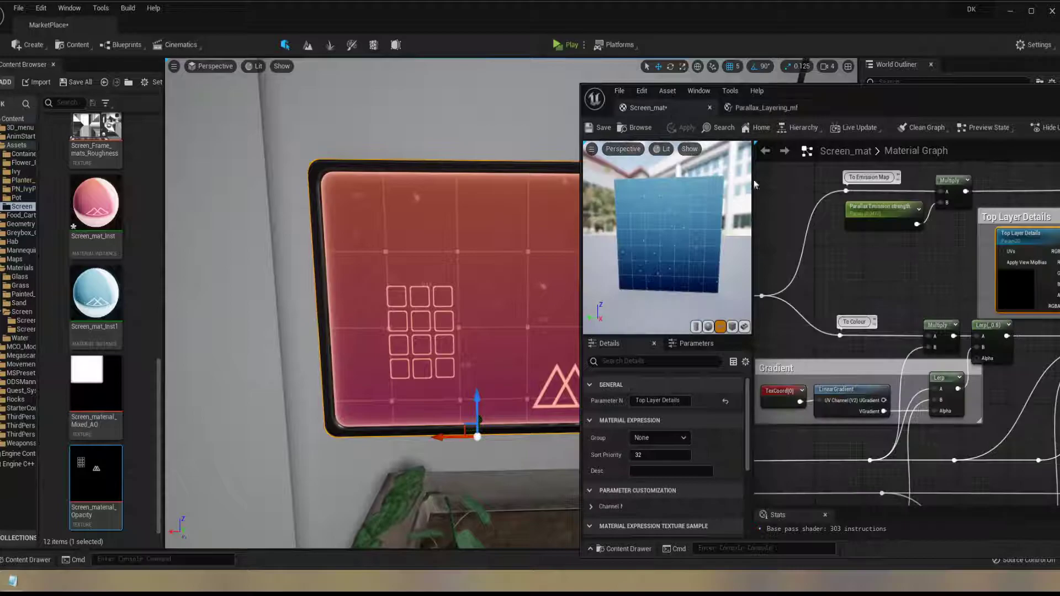
Trace the connections from the Top Layer Details group through the graph to the AO + Fresnel group
{"action": "scroll", "coordinate": [1015, 293], "scroll_direction": "up", "scroll_amount": 5}
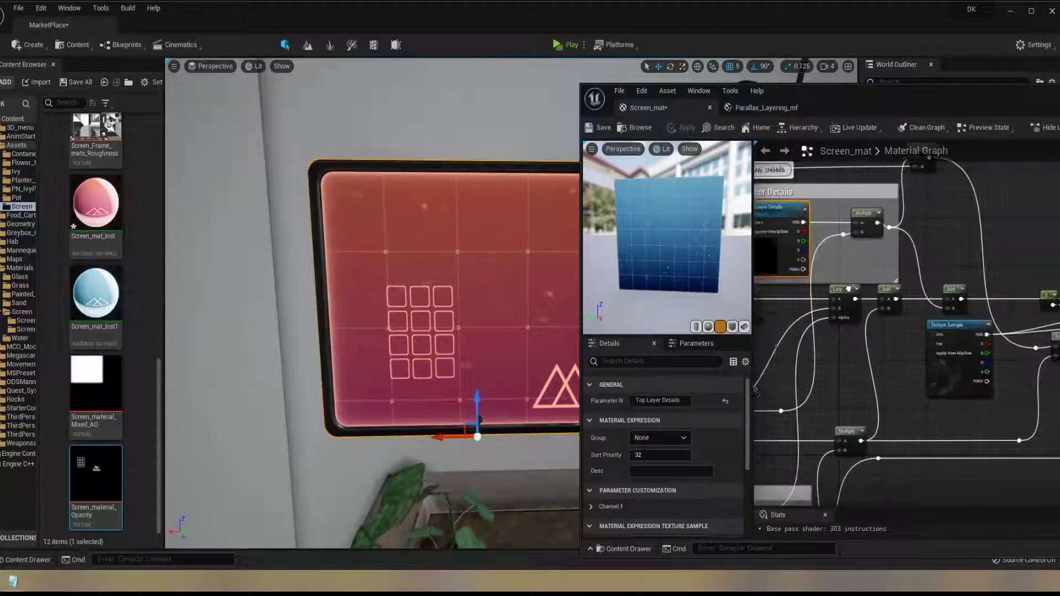
{"action": "right_click_drag", "start_coordinate": [919, 260], "coordinate": [1059, 208]}
{"action": "right_click_drag", "start_coordinate": [1059, 276], "coordinate": [1059, 357]}
{"action": "right_click_drag", "start_coordinate": [1034, 475], "coordinate": [1018, 357]}
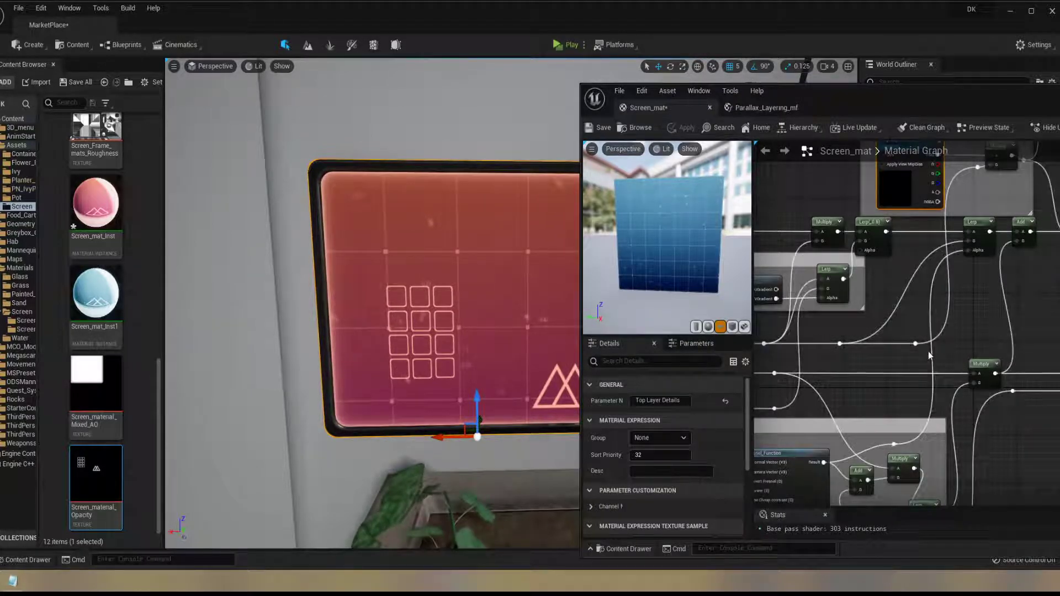
{"action": "scroll", "coordinate": [929, 351], "scroll_direction": "down", "scroll_amount": 5}
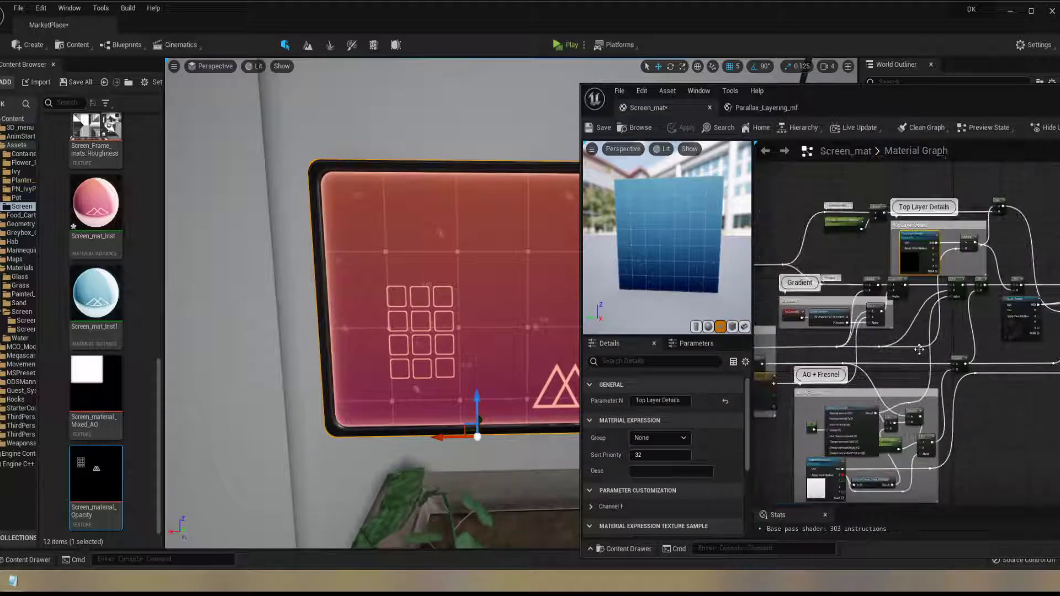
{"action": "right_click_drag", "start_coordinate": [1003, 305], "coordinate": [984, 290]}
{"action": "scroll", "coordinate": [900, 334], "scroll_direction": "up", "scroll_amount": 3}
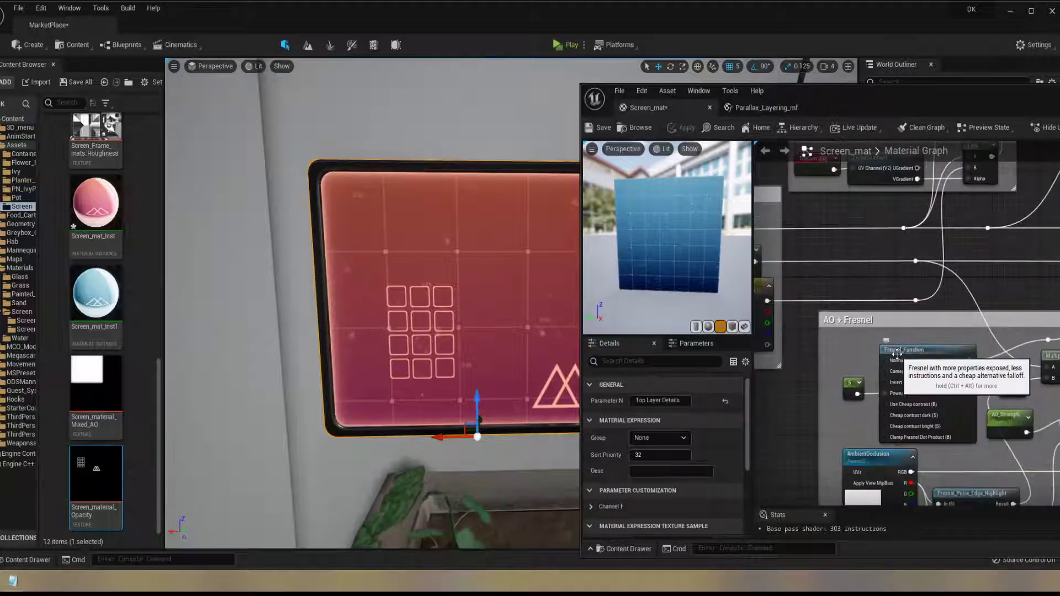
{"action": "right_click_drag", "start_coordinate": [881, 371], "coordinate": [871, 308]}
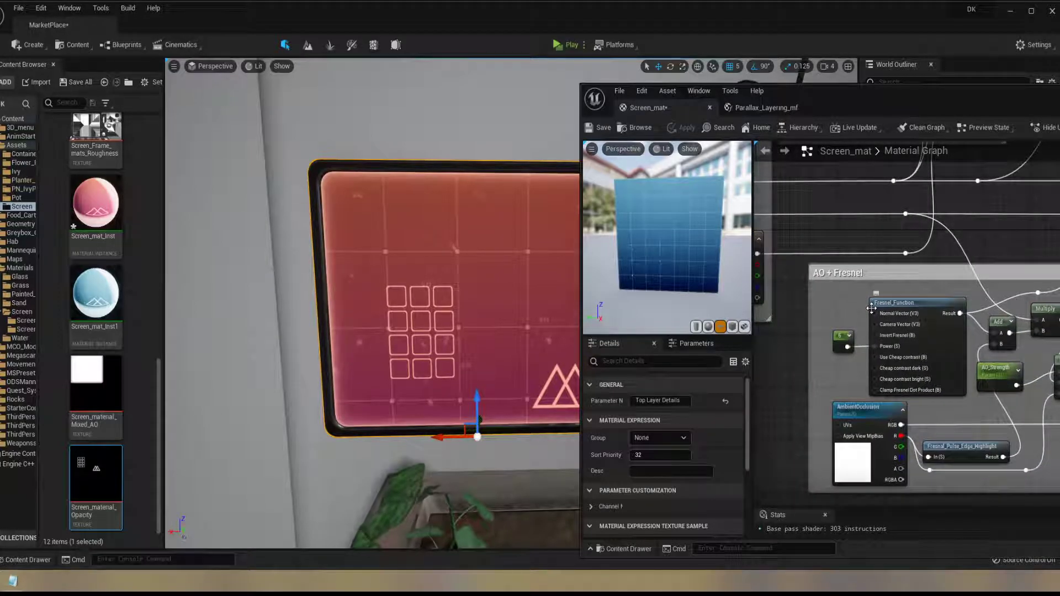
Preview the material on a sphere and orbit around it to examine the edge glow
{"action": "left_click", "coordinate": [707, 328]}
{"action": "scroll", "coordinate": [651, 251], "scroll_direction": "down", "scroll_amount": 5}
{"action": "left_click_drag", "start_coordinate": [647, 248], "coordinate": [701, 259]}
Set Const B of the Lerp node in the Colouring group to 0.839
{"action": "right_click_drag", "start_coordinate": [847, 229], "coordinate": [876, 285]}
{"action": "left_click", "coordinate": [814, 258]}
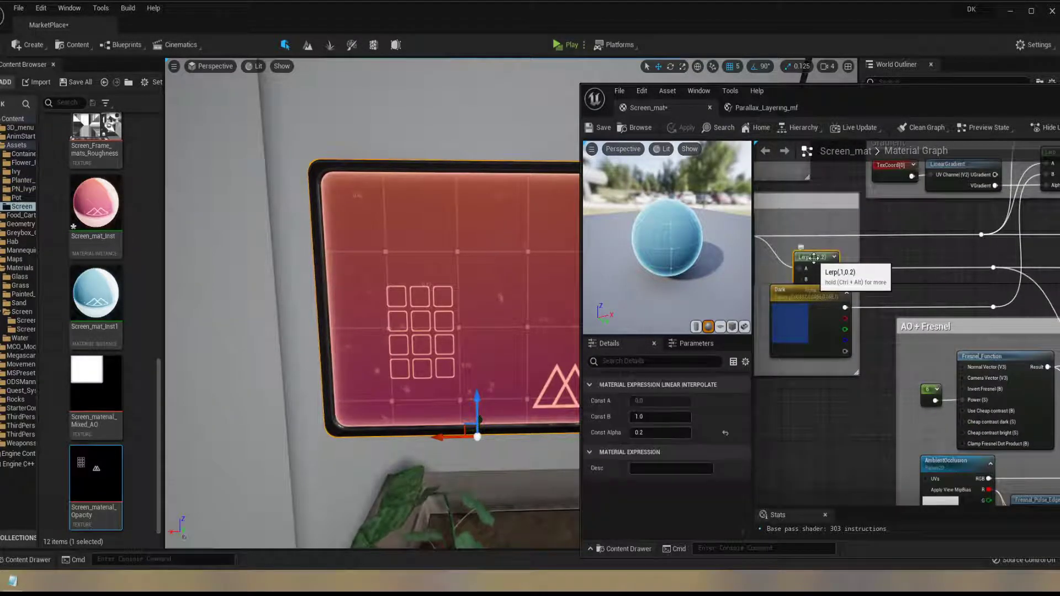
{"action": "right_click_drag", "start_coordinate": [800, 406], "coordinate": [919, 465]}
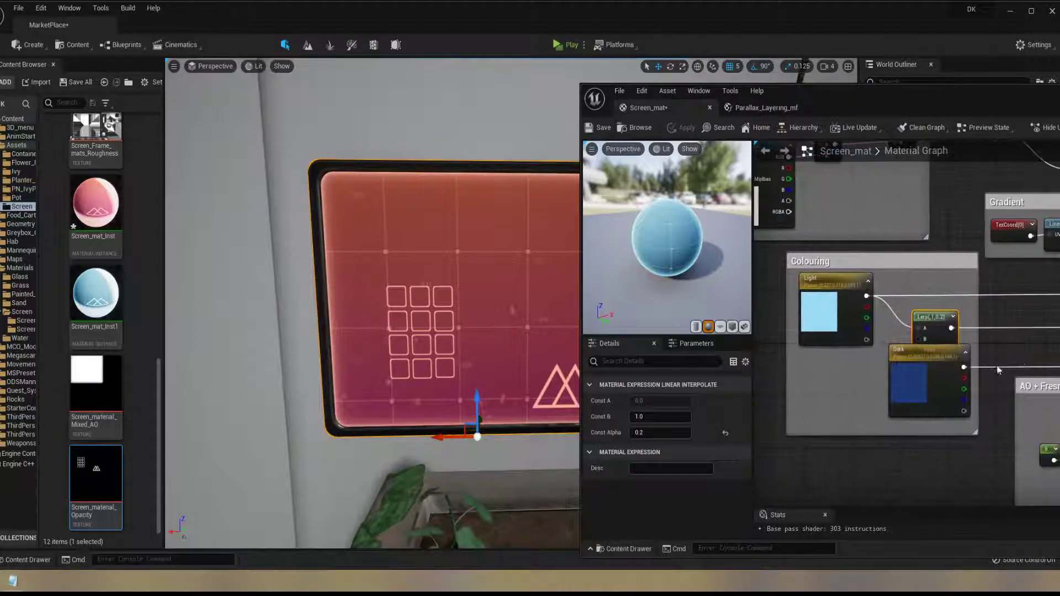
{"action": "left_click", "coordinate": [667, 419]}
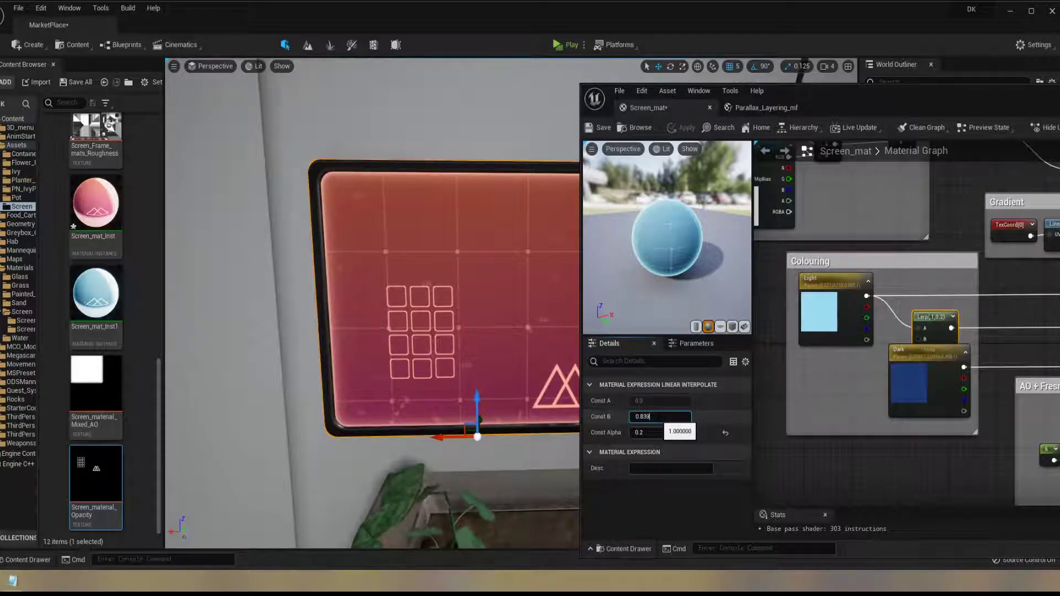
{"action": "type", "text": "0.839"}
{"action": "key", "text": "Return"}
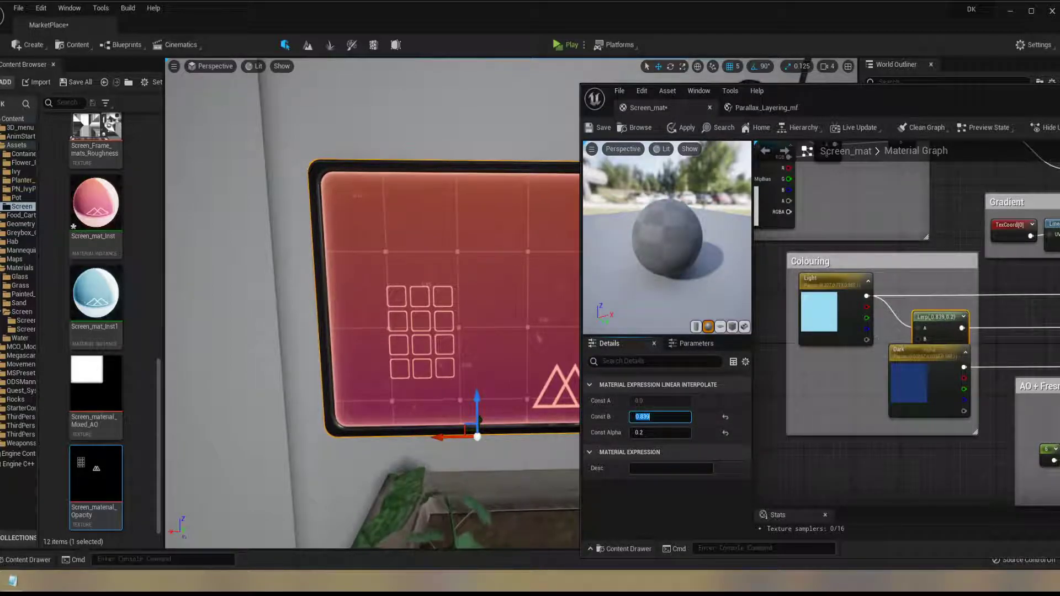
Examine the Fresnel edge on the sphere preview and the Fresnel_Function and AmbientOcclusion nodes in the AO + Fresnel group
{"action": "right_click_drag", "start_coordinate": [994, 353], "coordinate": [811, 273]}
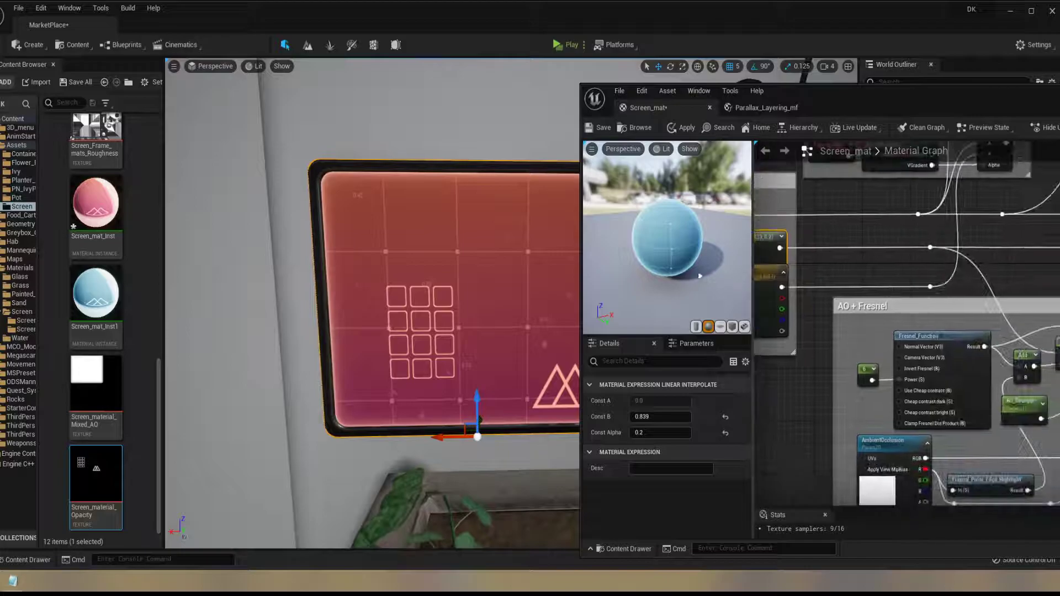
{"action": "scroll", "coordinate": [664, 263], "scroll_direction": "up", "scroll_amount": 3}
{"action": "left_click_drag", "start_coordinate": [671, 267], "coordinate": [701, 269]}
{"action": "right_click_drag", "start_coordinate": [947, 318], "coordinate": [925, 253]}
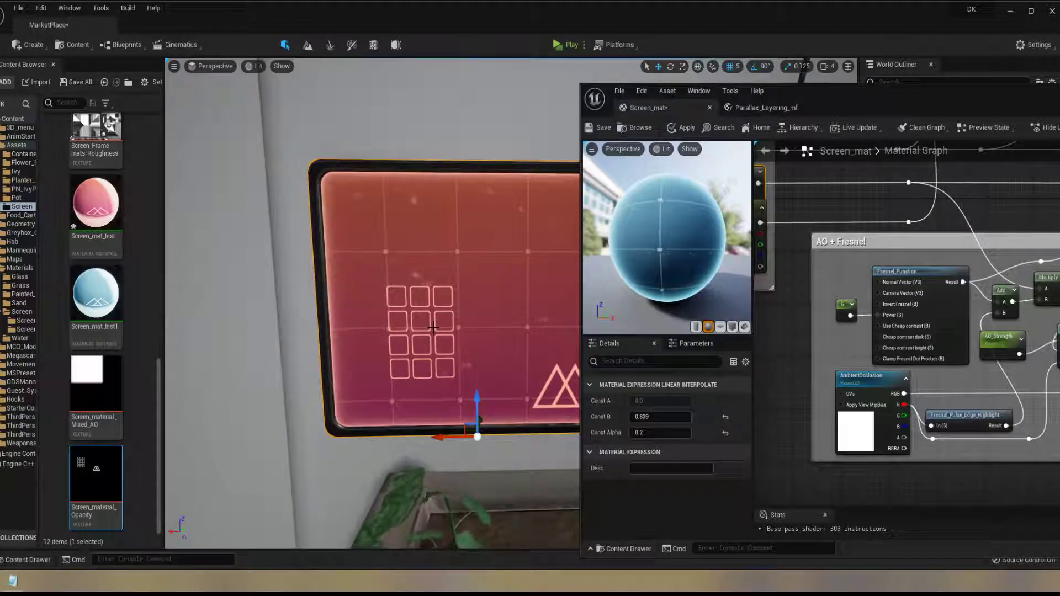
{"action": "scroll", "coordinate": [933, 391], "scroll_direction": "up", "scroll_amount": 1}
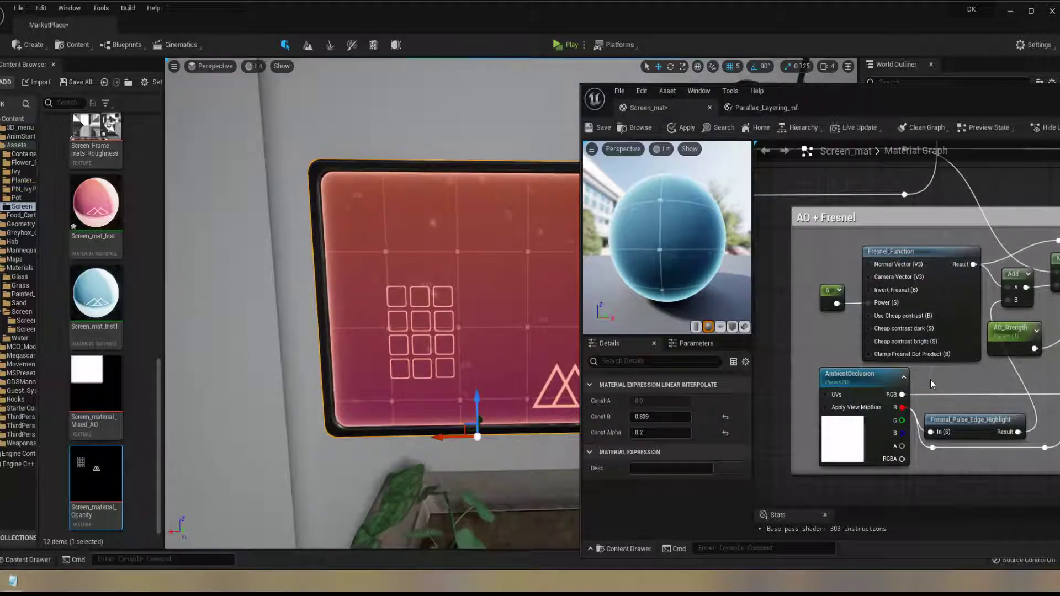
{"action": "right_click_drag", "start_coordinate": [968, 367], "coordinate": [949, 384]}
{"action": "scroll", "coordinate": [861, 414], "scroll_direction": "down", "scroll_amount": 4}
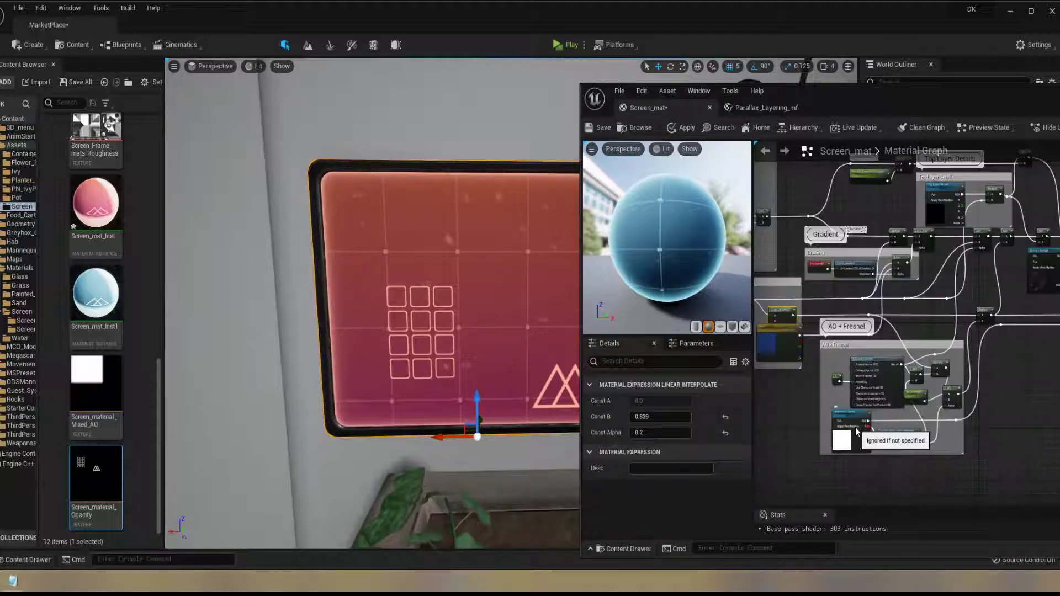
Switch the preview mesh back to the plane, view it up close, and return to the AO + Fresnel nodes
{"action": "left_click", "coordinate": [719, 327]}
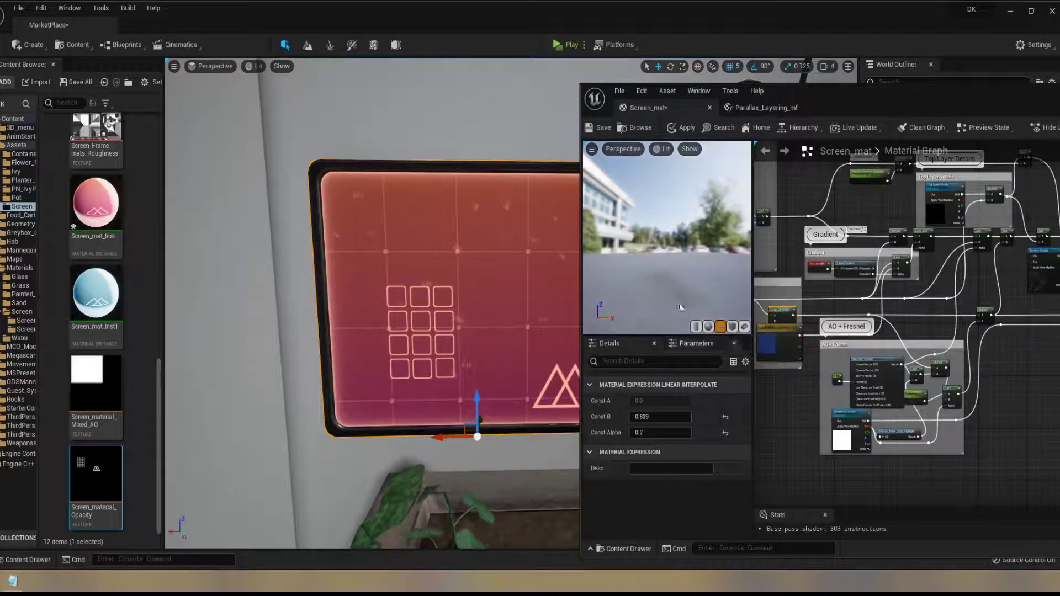
{"action": "left_click_drag", "start_coordinate": [662, 269], "coordinate": [697, 269]}
{"action": "scroll", "coordinate": [716, 260], "scroll_direction": "up", "scroll_amount": 6}
{"action": "scroll", "coordinate": [915, 445], "scroll_direction": "up", "scroll_amount": 5}
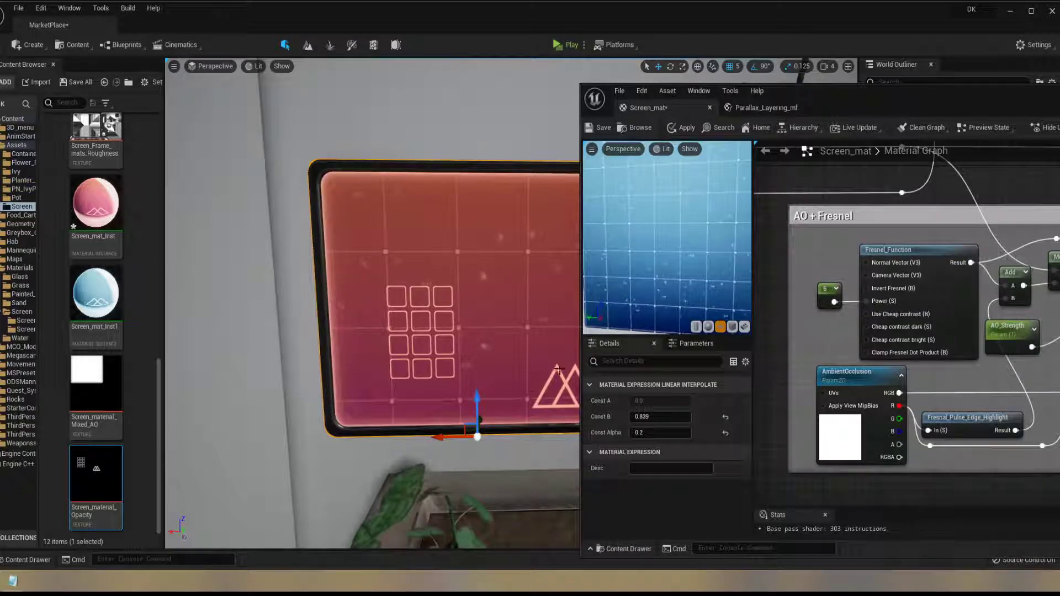
Open the Fresnal_Pulse_Edge_Highlight function and look through the nodes of its Fresnal Function group
{"action": "double_click", "coordinate": [967, 419]}
{"action": "scroll", "coordinate": [843, 327], "scroll_direction": "down", "scroll_amount": 2}
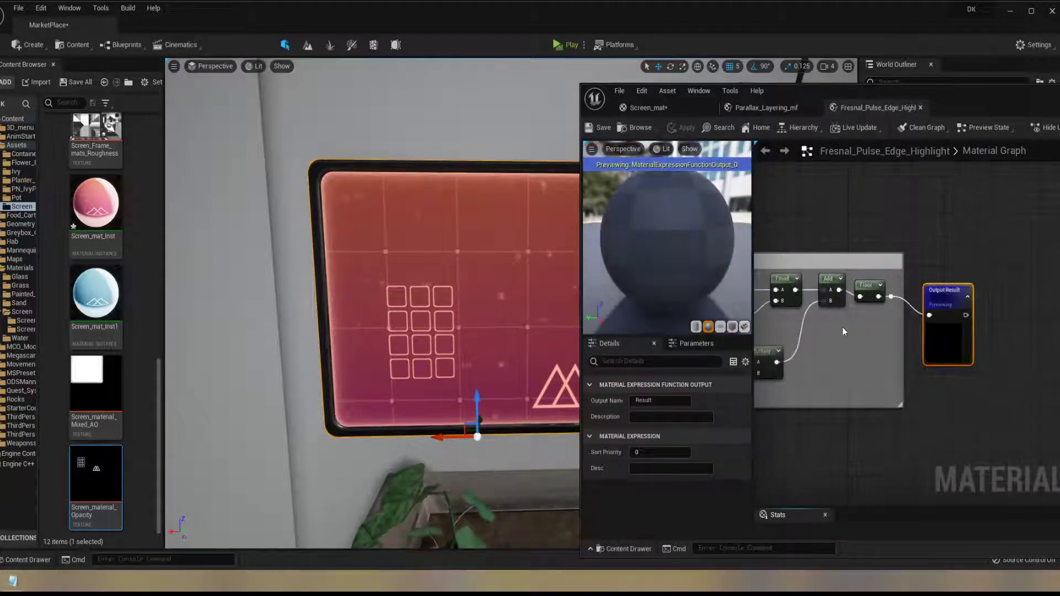
{"action": "right_click_drag", "start_coordinate": [842, 327], "coordinate": [1054, 348]}
{"action": "scroll", "coordinate": [993, 323], "scroll_direction": "down", "scroll_amount": 2}
{"action": "right_click_drag", "start_coordinate": [994, 322], "coordinate": [1042, 332]}
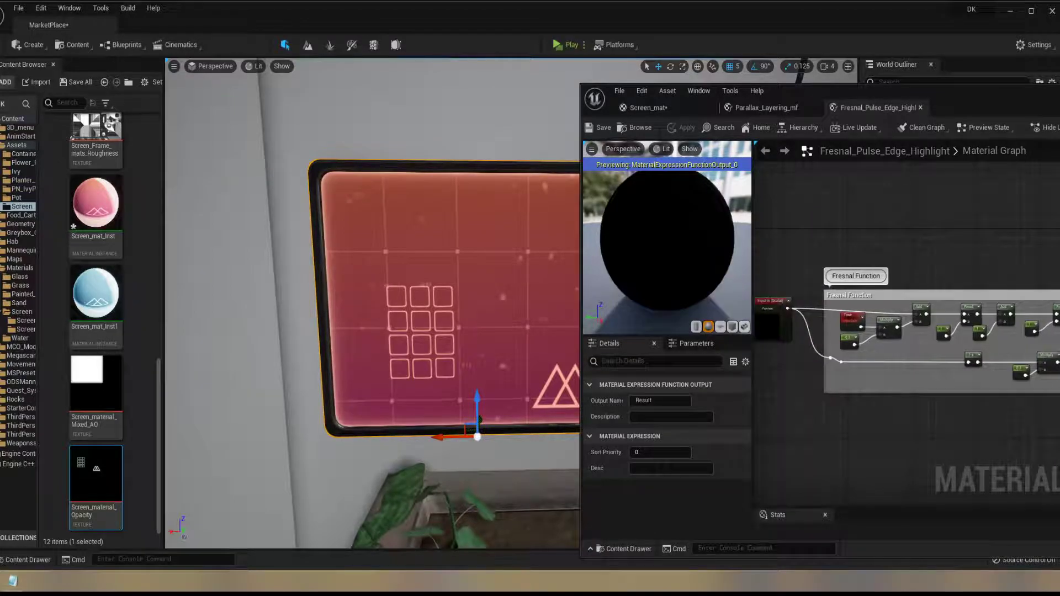
{"action": "scroll", "coordinate": [1057, 342], "scroll_direction": "up", "scroll_amount": 1}
{"action": "right_click_drag", "start_coordinate": [888, 335], "coordinate": [892, 366]}
{"action": "right_click_drag", "start_coordinate": [927, 340], "coordinate": [878, 309]}
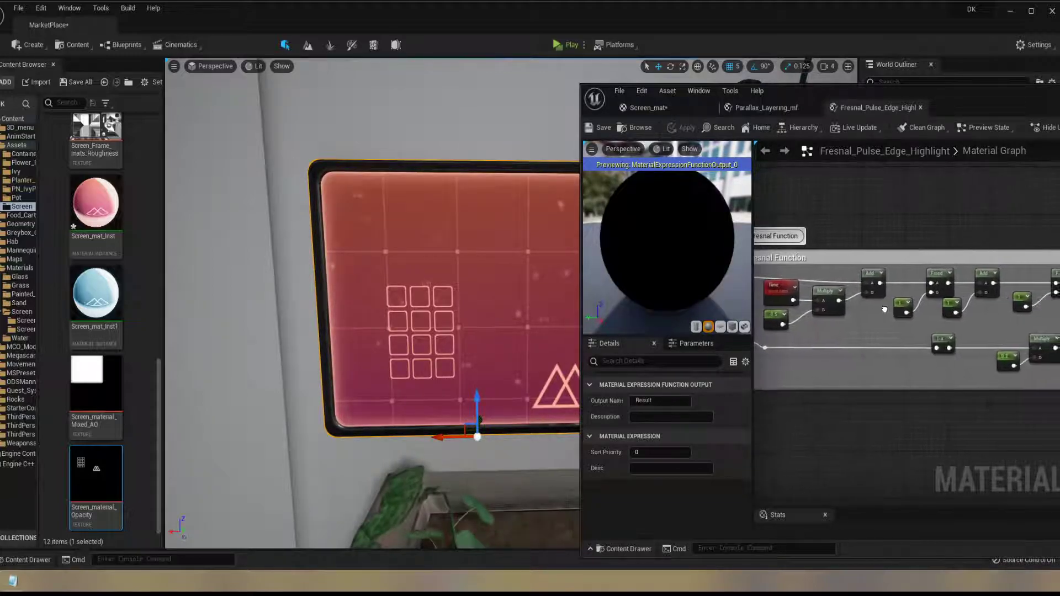
Widen the material editor to examine the whole Fresnal Function node chain, and close the Fresnal_Pulse_Edge_Highlight function
{"action": "left_click_drag", "start_coordinate": [966, 105], "coordinate": [702, 91]}
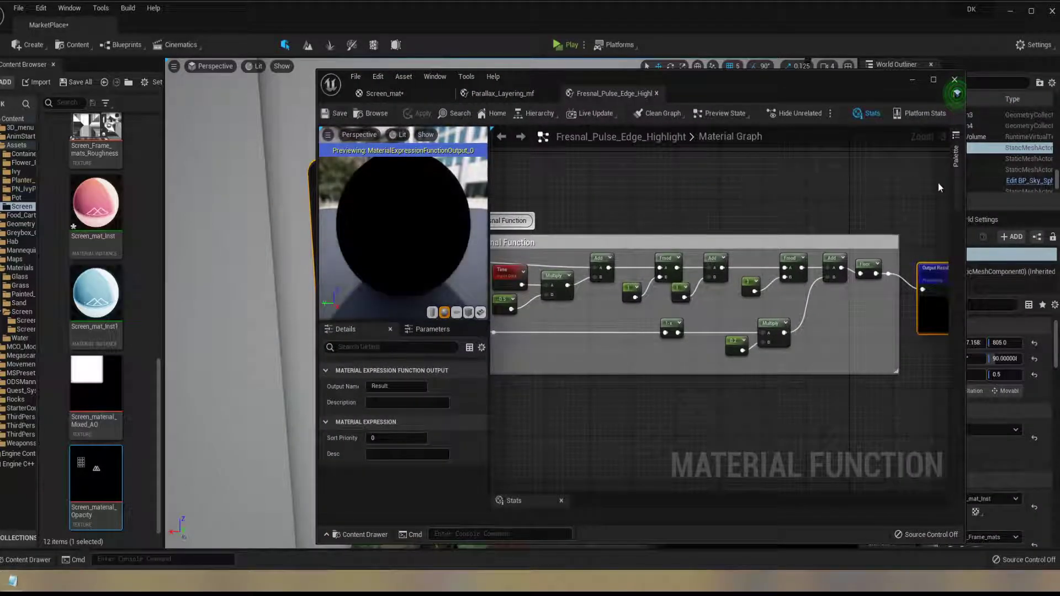
{"action": "left_click_drag", "start_coordinate": [964, 238], "coordinate": [1056, 239]}
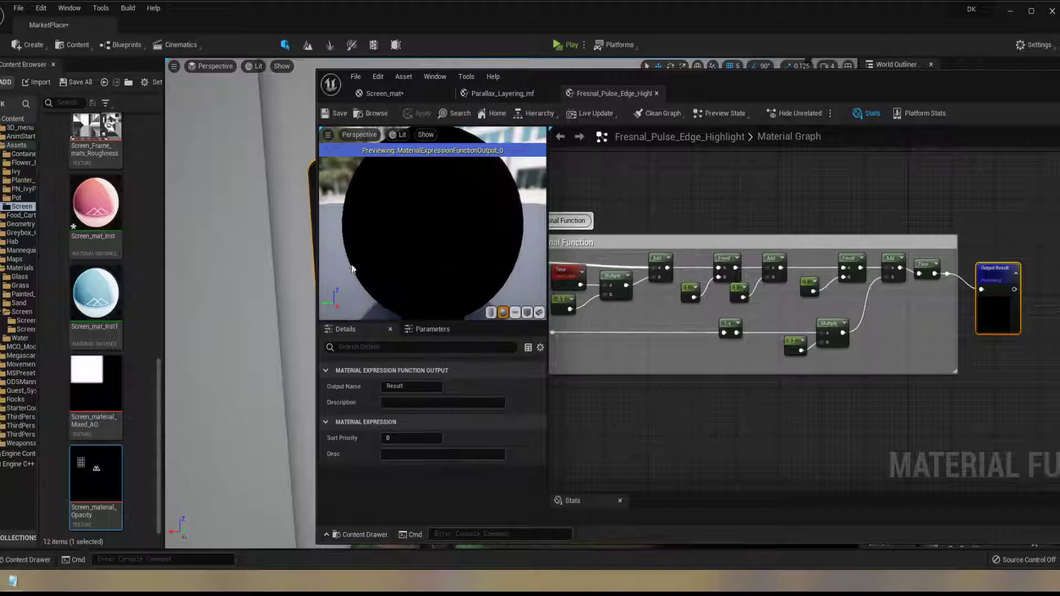
{"action": "left_click_drag", "start_coordinate": [318, 273], "coordinate": [122, 272]}
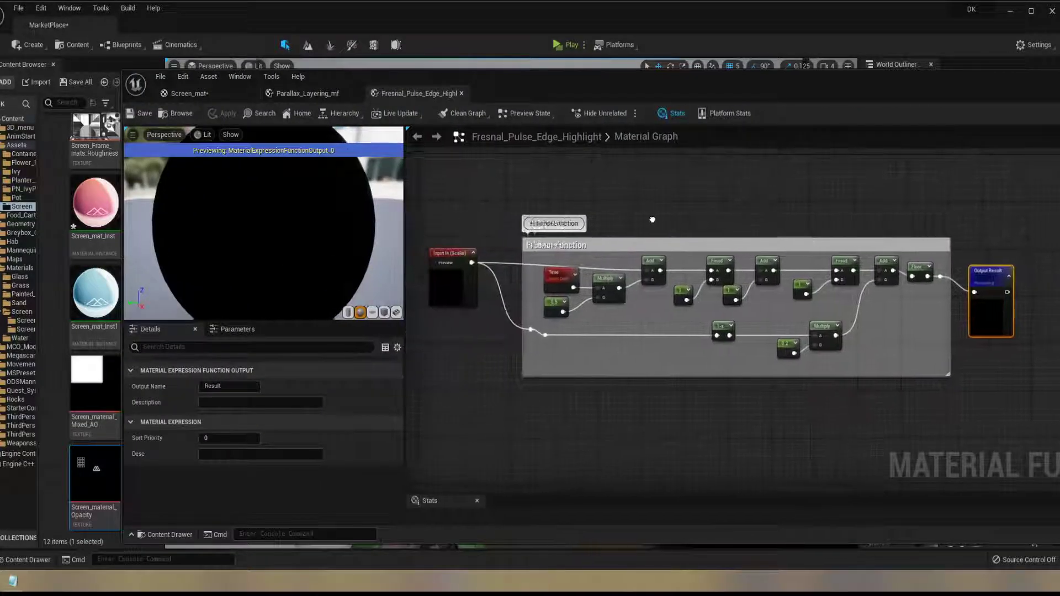
{"action": "scroll", "coordinate": [648, 220], "scroll_direction": "up", "scroll_amount": 2}
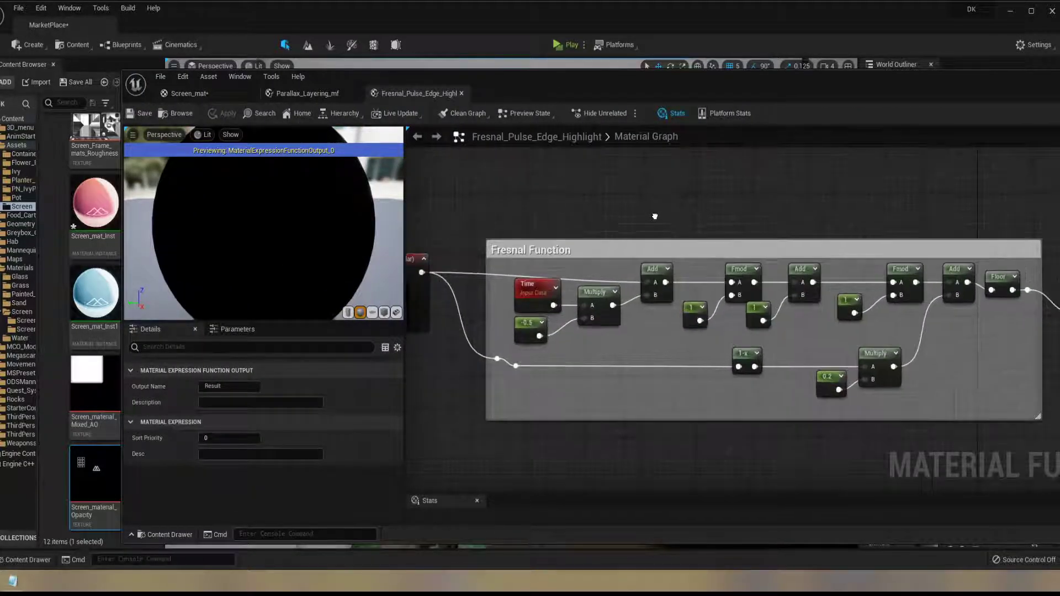
{"action": "right_click_drag", "start_coordinate": [655, 216], "coordinate": [652, 215]}
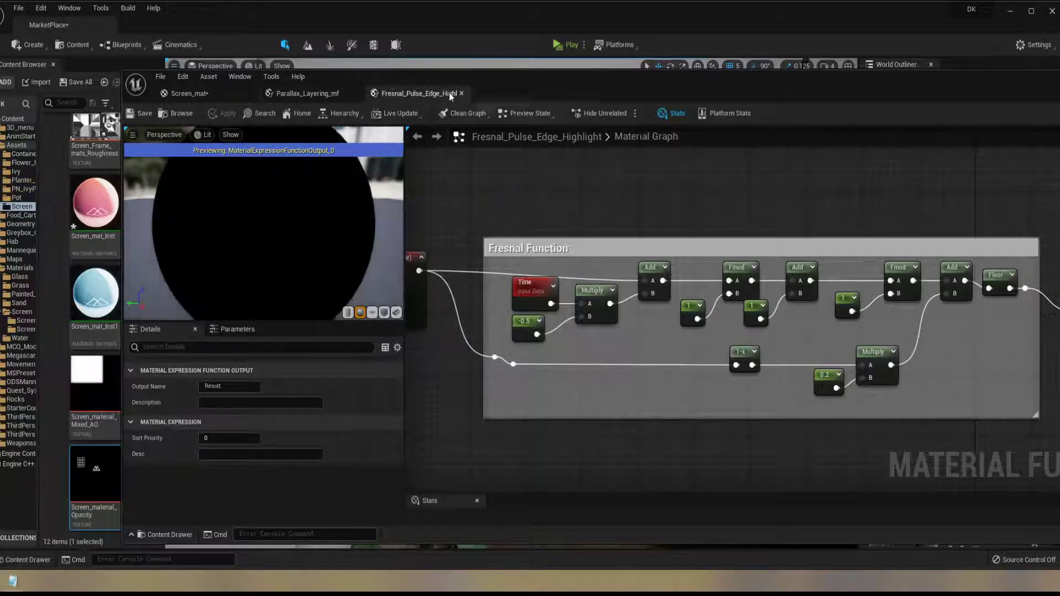
{"action": "left_click", "coordinate": [462, 93]}
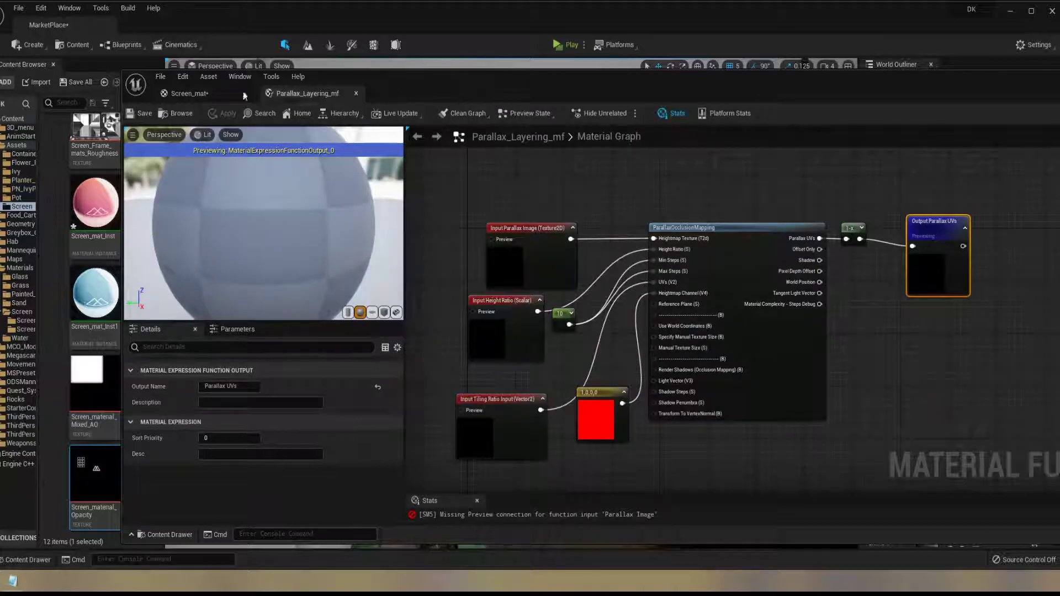
Return to the Screen_mat graph and trace the AO + Fresnel group's Lerp output through the Multiply node to the material output
{"action": "left_click", "coordinate": [226, 97]}
{"action": "right_click_drag", "start_coordinate": [756, 274], "coordinate": [831, 329]}
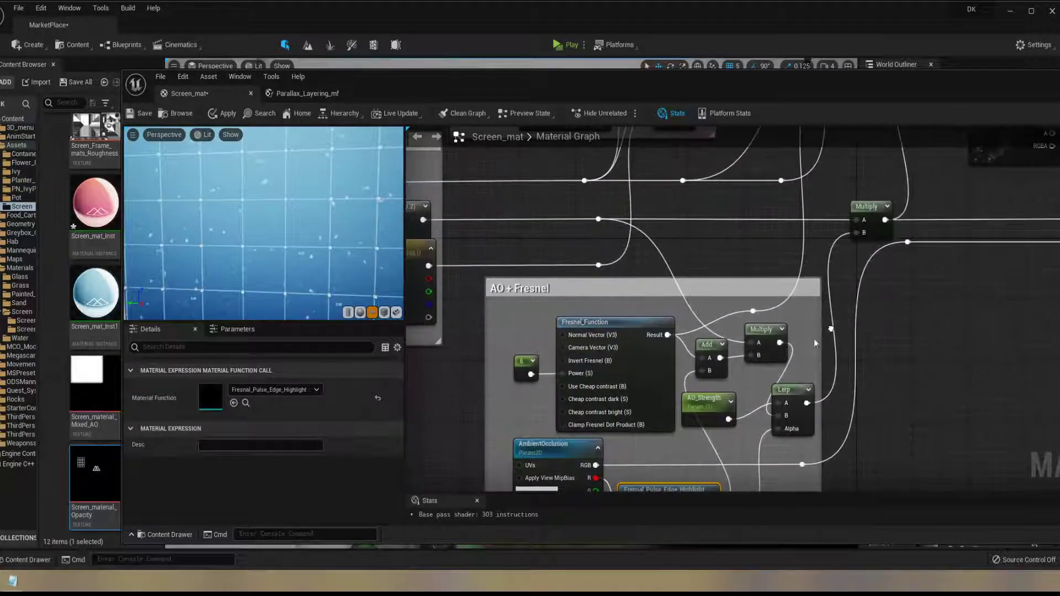
{"action": "right_click", "coordinate": [796, 394]}
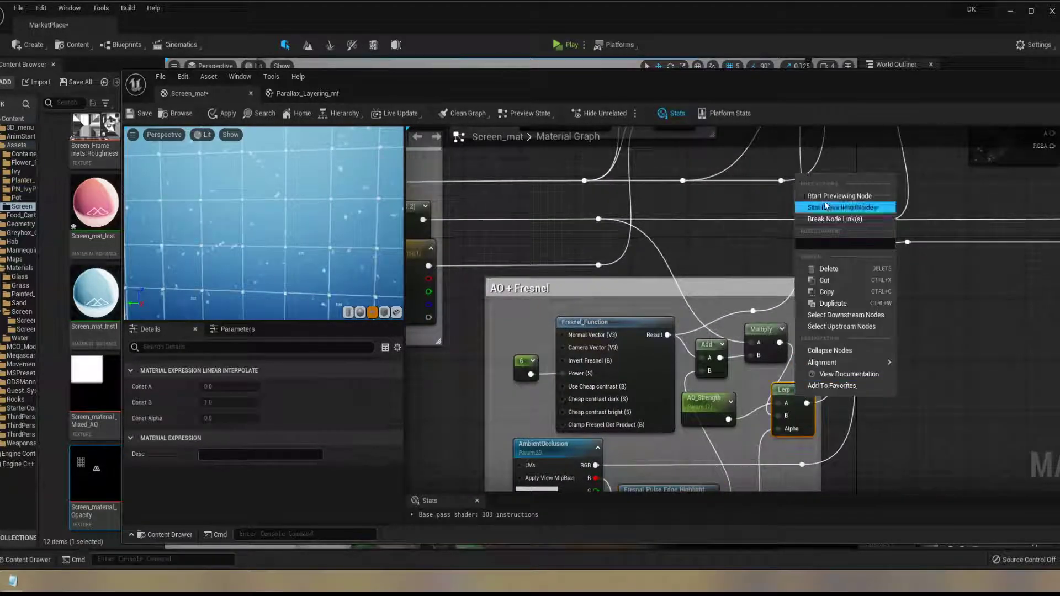
{"action": "mouse_move", "coordinate": [850, 363]}
{"action": "left_click", "coordinate": [987, 314]}
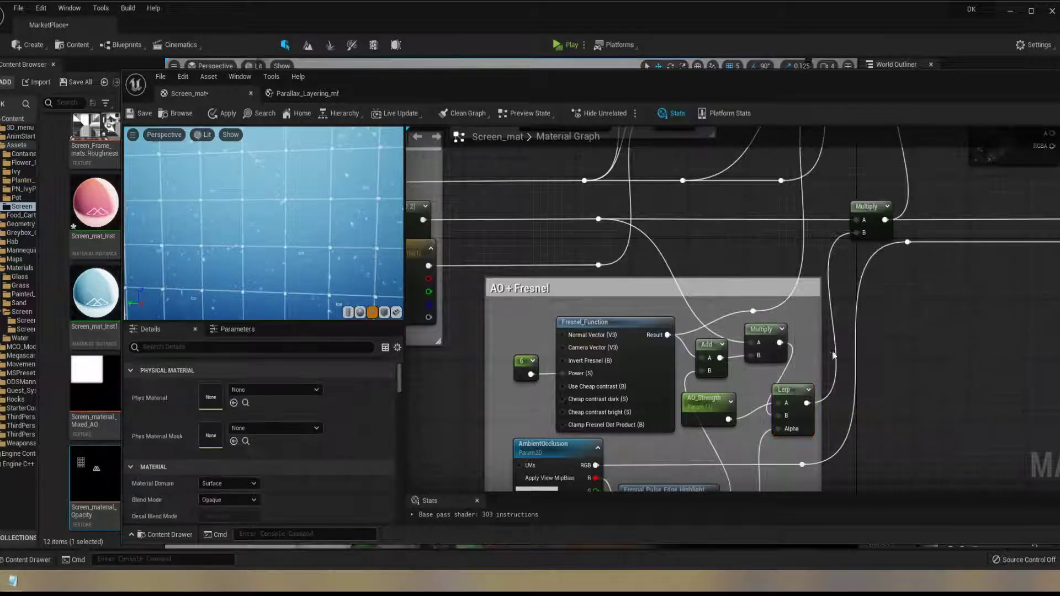
{"action": "left_click_drag", "start_coordinate": [437, 91], "coordinate": [395, 62]}
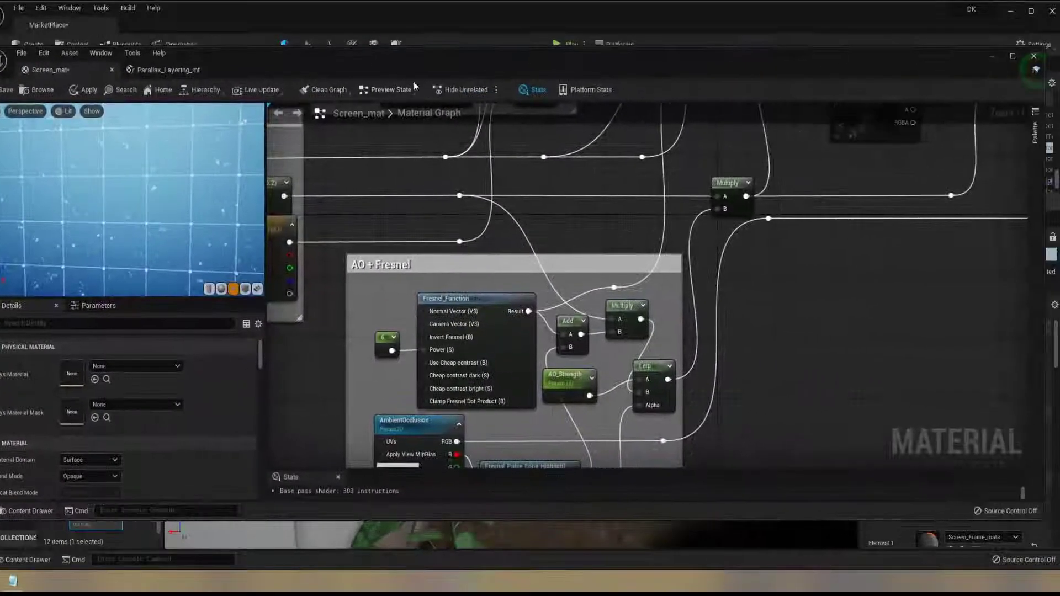
{"action": "scroll", "coordinate": [621, 253], "scroll_direction": "down", "scroll_amount": 5}
{"action": "scroll", "coordinate": [621, 253], "scroll_direction": "up", "scroll_amount": 5}
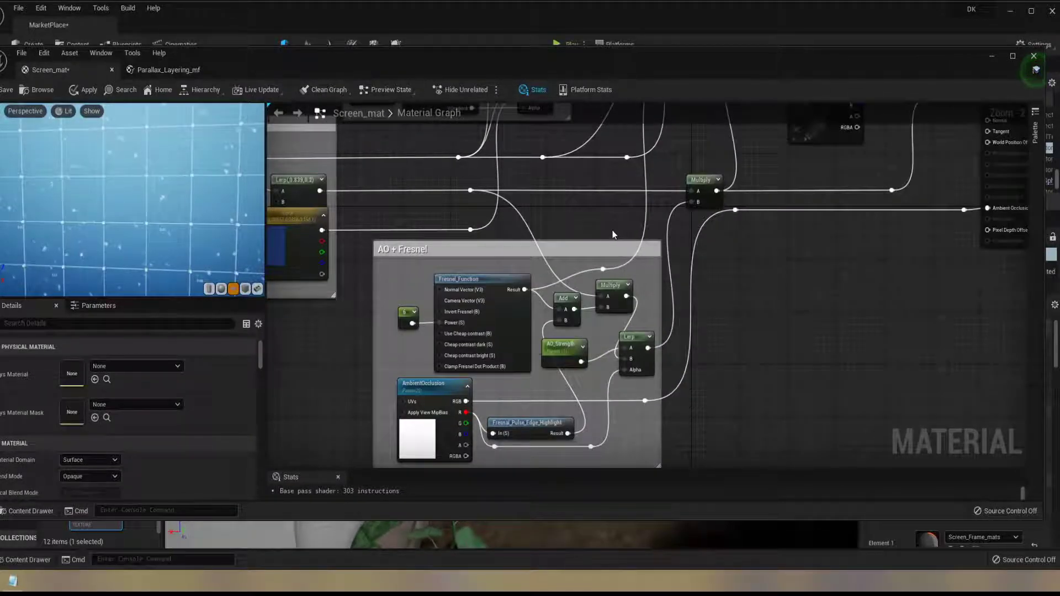
{"action": "mouse_move", "coordinate": [759, 222]}
{"action": "right_mouse_down"}
{"action": "mouse_move", "coordinate": [734, 271]}
{"action": "mouse_move", "coordinate": [746, 217]}
{"action": "mouse_move", "coordinate": [742, 232]}
{"action": "right_mouse_up"}
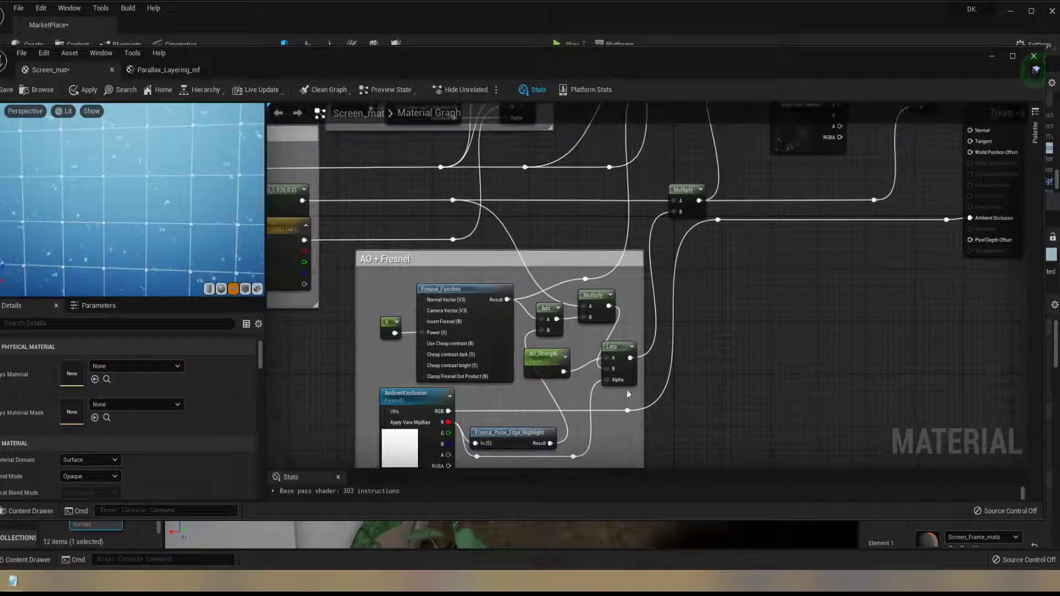
{"action": "right_click_drag", "start_coordinate": [669, 219], "coordinate": [627, 370]}
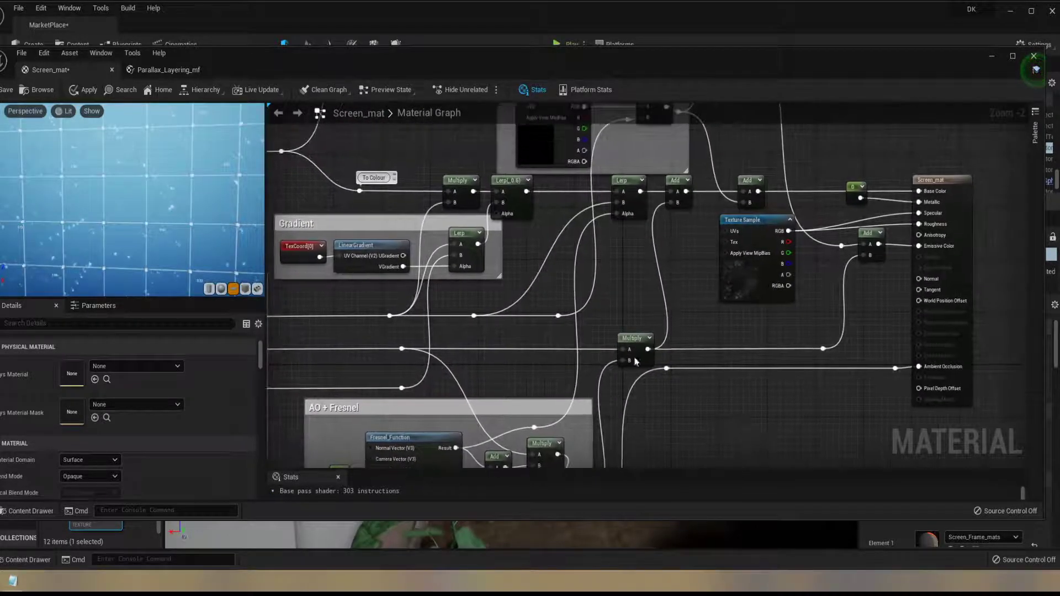
{"action": "right_click_drag", "start_coordinate": [878, 241], "coordinate": [950, 194]}
Examine the Screen_Roughness Texture Sample that feeds the Specular and Roughness inputs of the Screen_mat output node
{"action": "left_click_drag", "start_coordinate": [417, 66], "coordinate": [440, 82]}
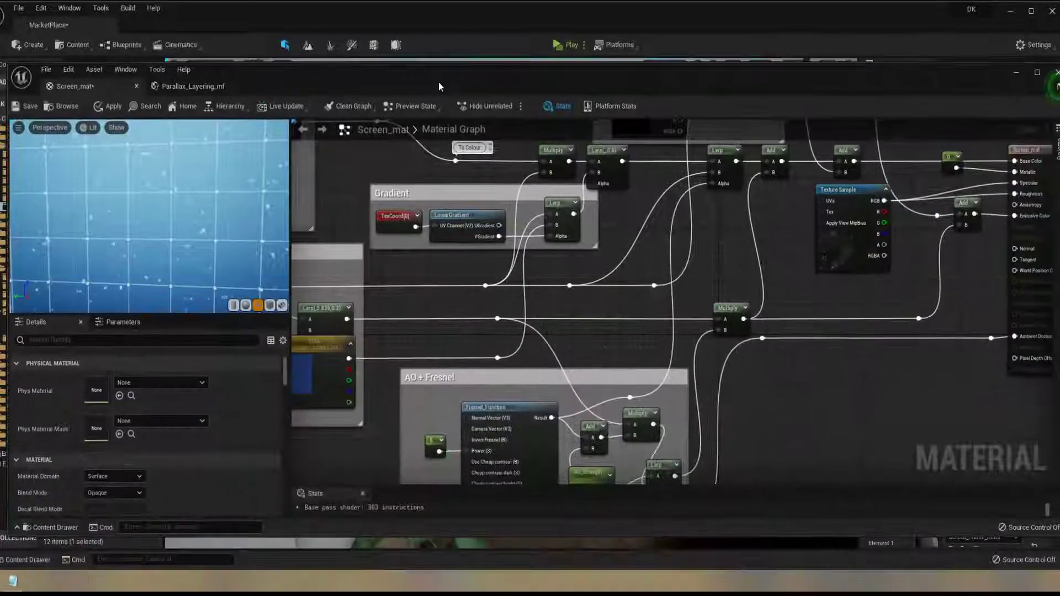
{"action": "scroll", "coordinate": [641, 259], "scroll_direction": "down", "scroll_amount": 1}
{"action": "scroll", "coordinate": [646, 260], "scroll_direction": "down", "scroll_amount": 1}
{"action": "right_click_drag", "start_coordinate": [686, 254], "coordinate": [492, 310]}
{"action": "scroll", "coordinate": [648, 257], "scroll_direction": "up", "scroll_amount": 2}
{"action": "scroll", "coordinate": [698, 237], "scroll_direction": "up", "scroll_amount": 2}
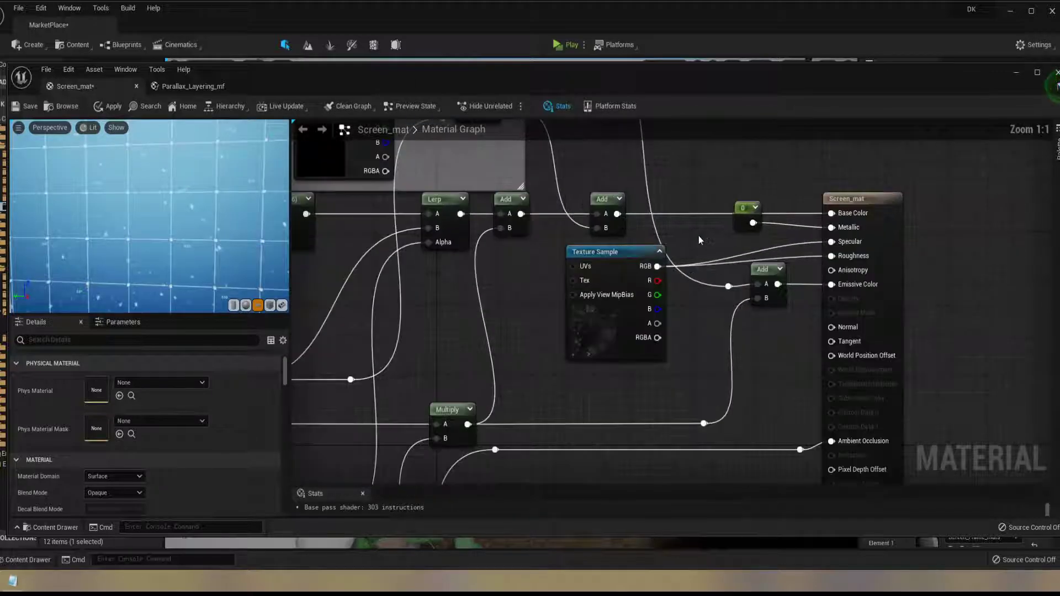
{"action": "left_click", "coordinate": [609, 252]}
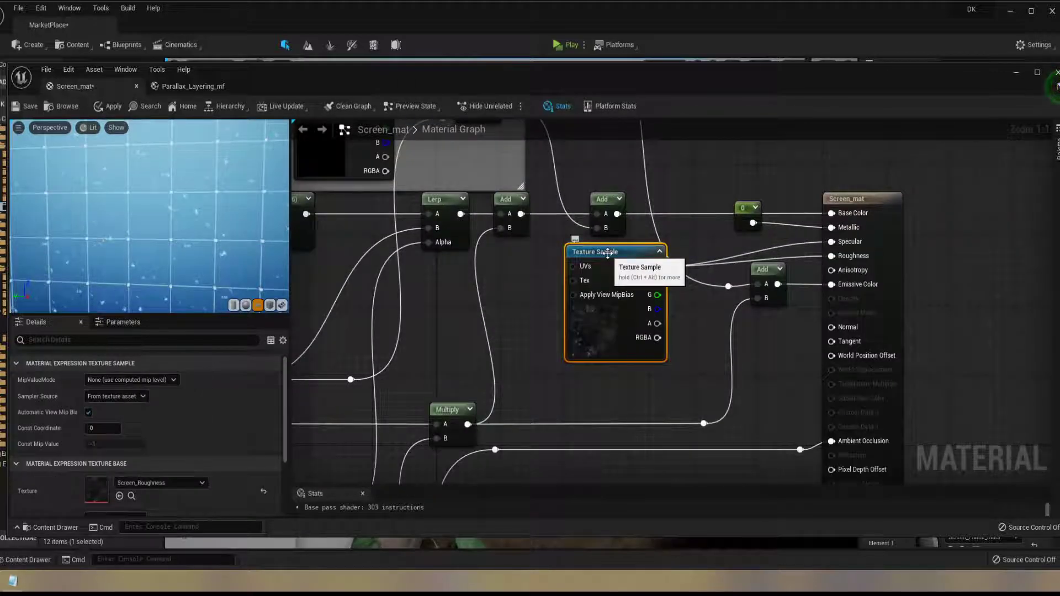
Uncover the level viewport, focus on the Screen mesh to view its surface up close, and bring the material graph back
{"action": "left_click_drag", "start_coordinate": [309, 86], "coordinate": [334, 448]}
{"action": "scroll", "coordinate": [428, 305], "scroll_direction": "down", "scroll_amount": 6}
{"action": "key", "text": "f"}
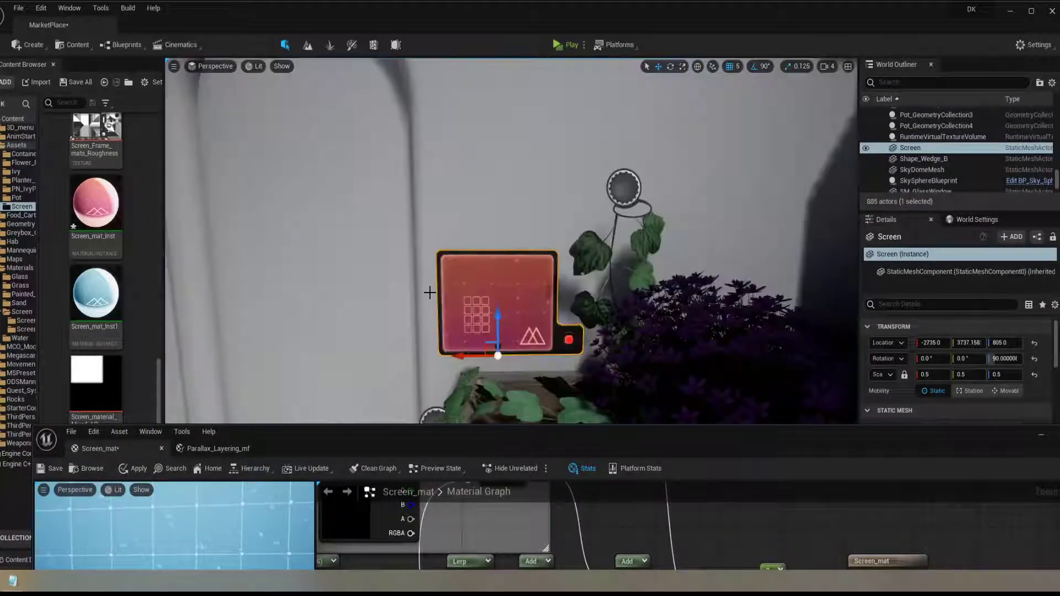
{"action": "left_click_drag", "start_coordinate": [442, 268], "coordinate": [497, 205], "text": "alt"}
{"action": "left_click_drag", "start_coordinate": [529, 442], "coordinate": [554, 74]}
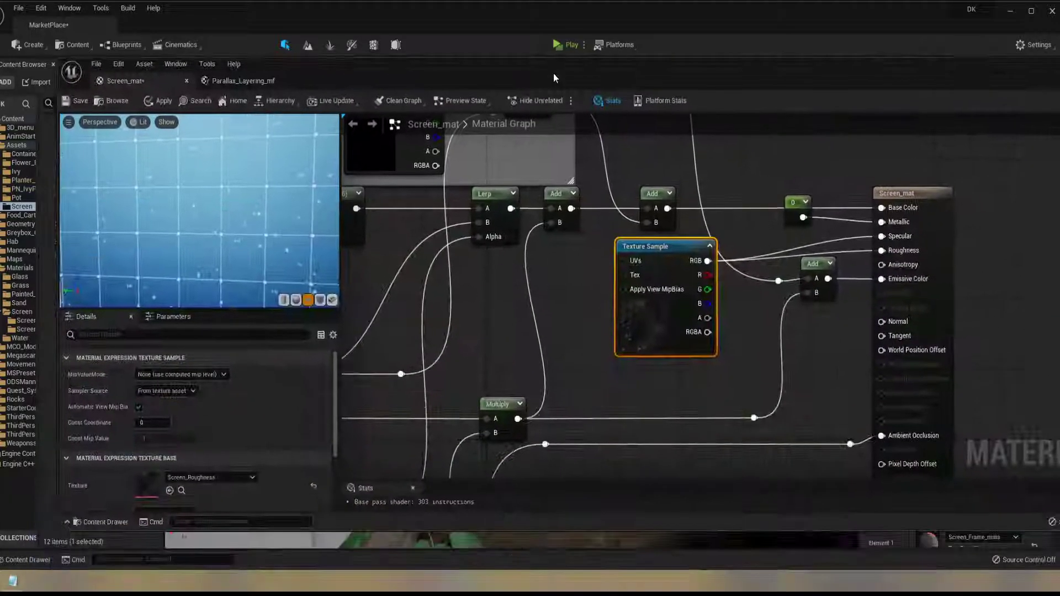
Save the Screen_mat material, and close both it and the Parallax_Layering_mf function
{"action": "scroll", "coordinate": [692, 322], "scroll_direction": "down", "scroll_amount": 6}
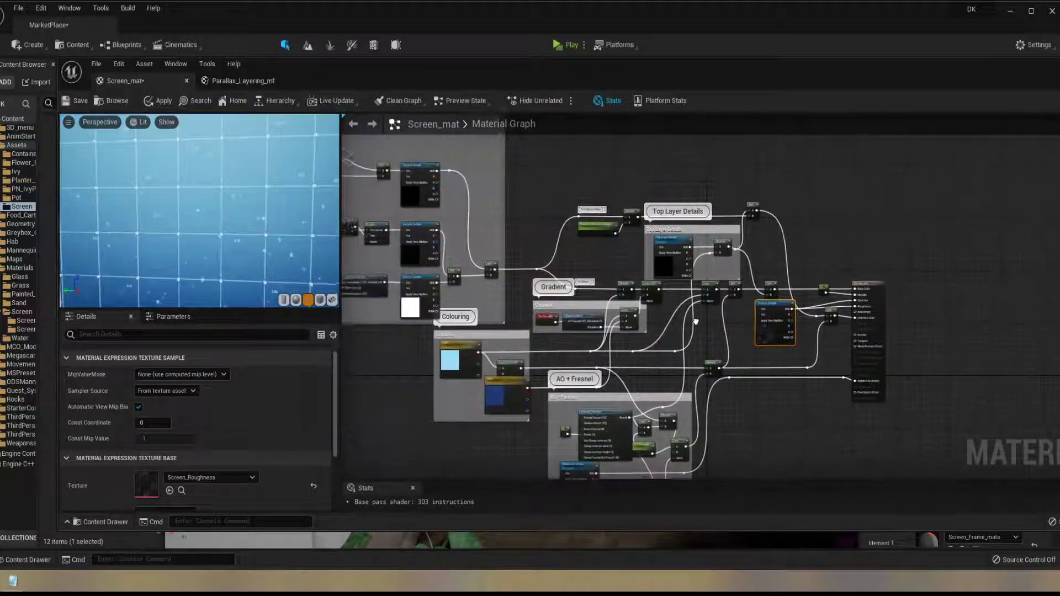
{"action": "scroll", "coordinate": [750, 311], "scroll_direction": "up", "scroll_amount": 4}
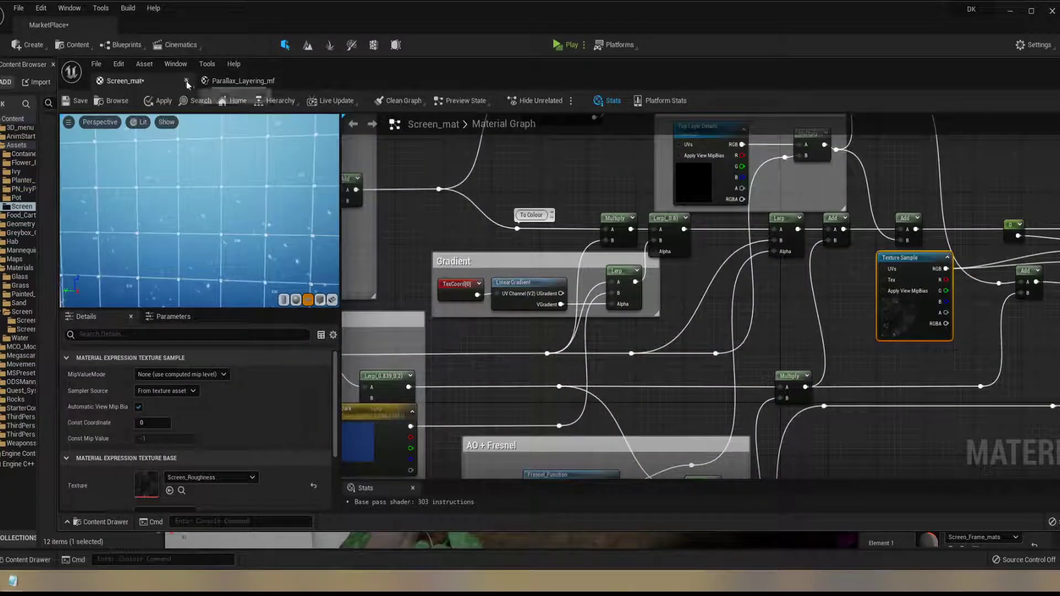
{"action": "left_click", "coordinate": [76, 105]}
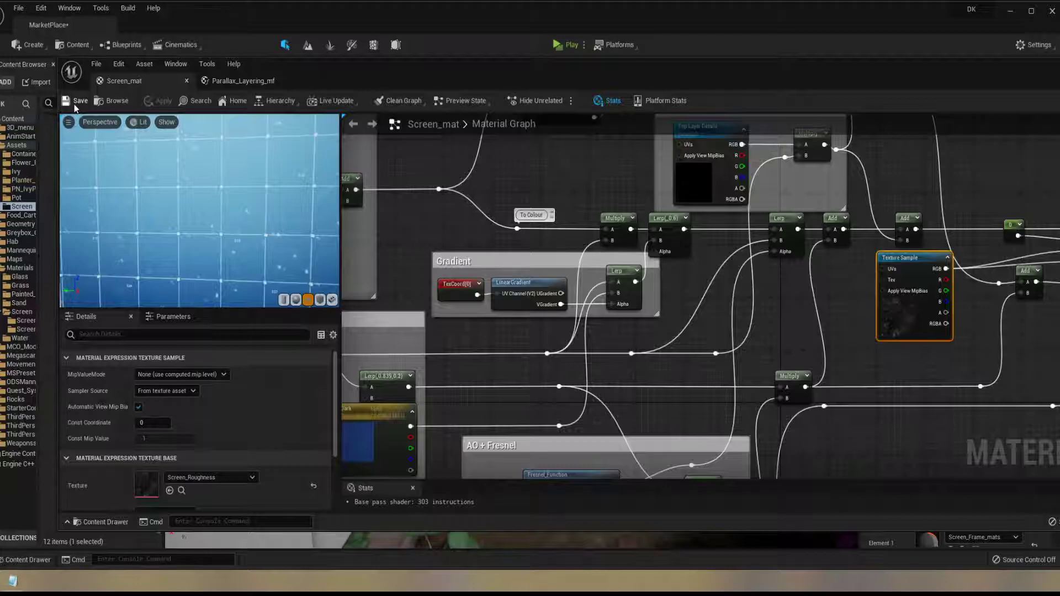
{"action": "left_click", "coordinate": [187, 81]}
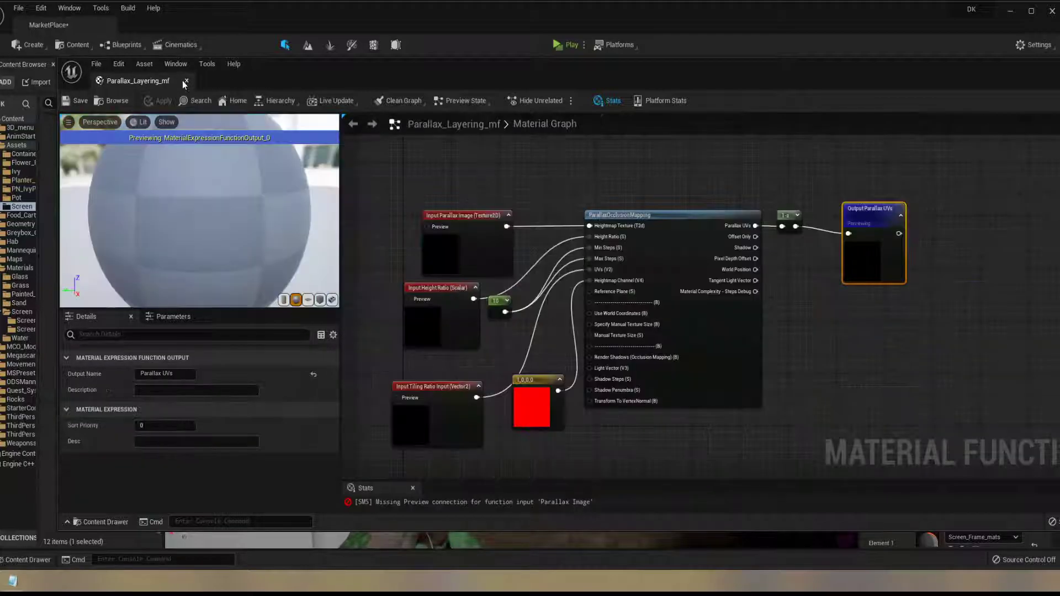
{"action": "left_click", "coordinate": [185, 81]}
Open the Screen_mat_Inst material instance and place its editor beside the screen mesh in the level viewport
{"action": "double_click", "coordinate": [101, 221]}
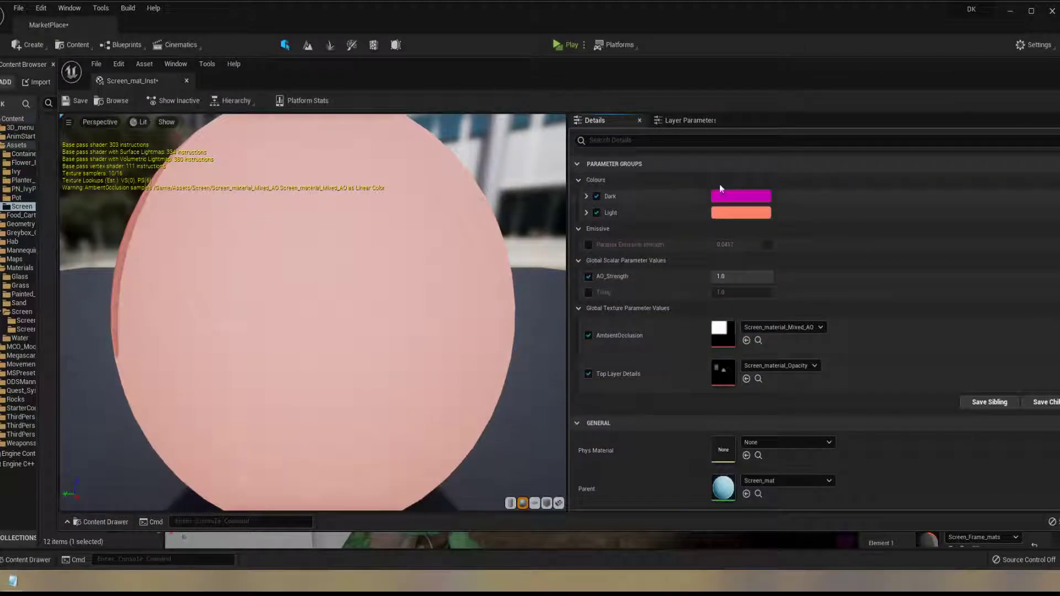
{"action": "left_click_drag", "start_coordinate": [641, 71], "coordinate": [927, 74]}
{"action": "left_click_drag", "start_coordinate": [342, 238], "coordinate": [818, 238]}
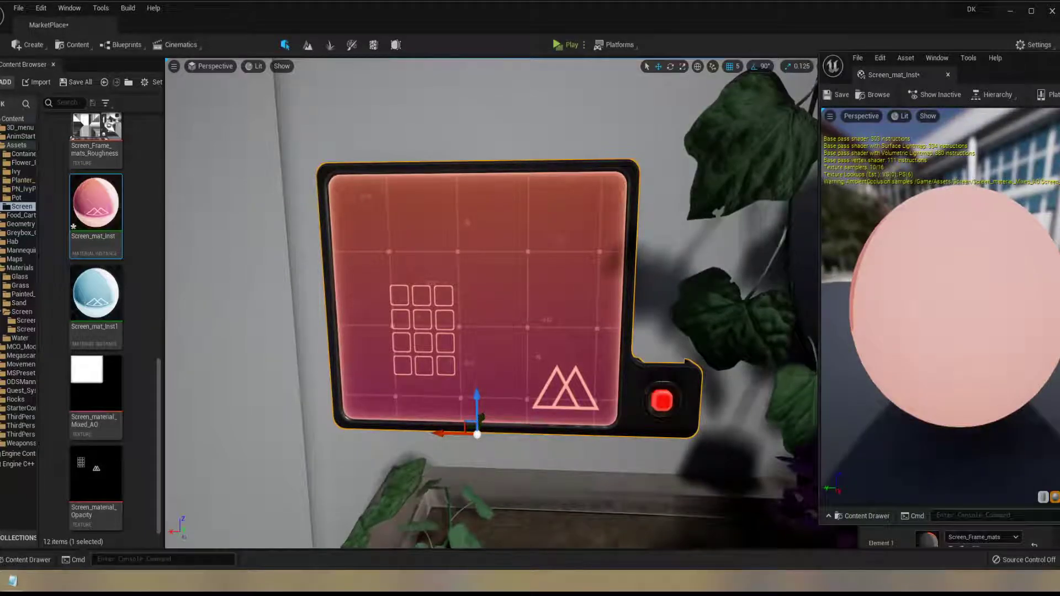
{"action": "left_click_drag", "start_coordinate": [1059, 58], "coordinate": [963, 57]}
Try a blue Dark colour on the material instance, with R 0.0, G 0.100909 and B 0.5625
{"action": "left_click", "coordinate": [909, 190]}
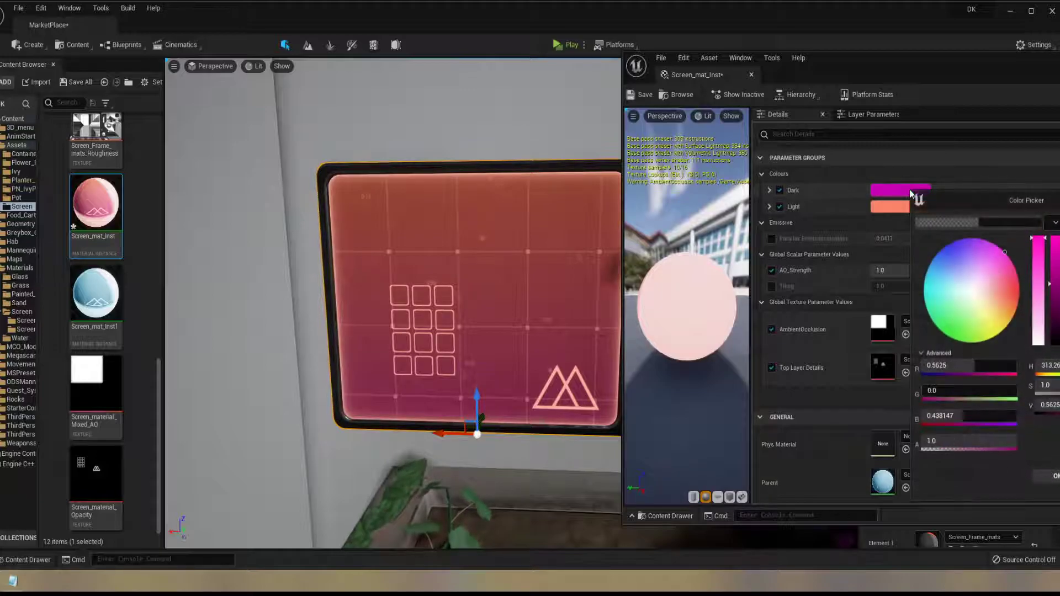
{"action": "left_click_drag", "start_coordinate": [1002, 278], "coordinate": [908, 211]}
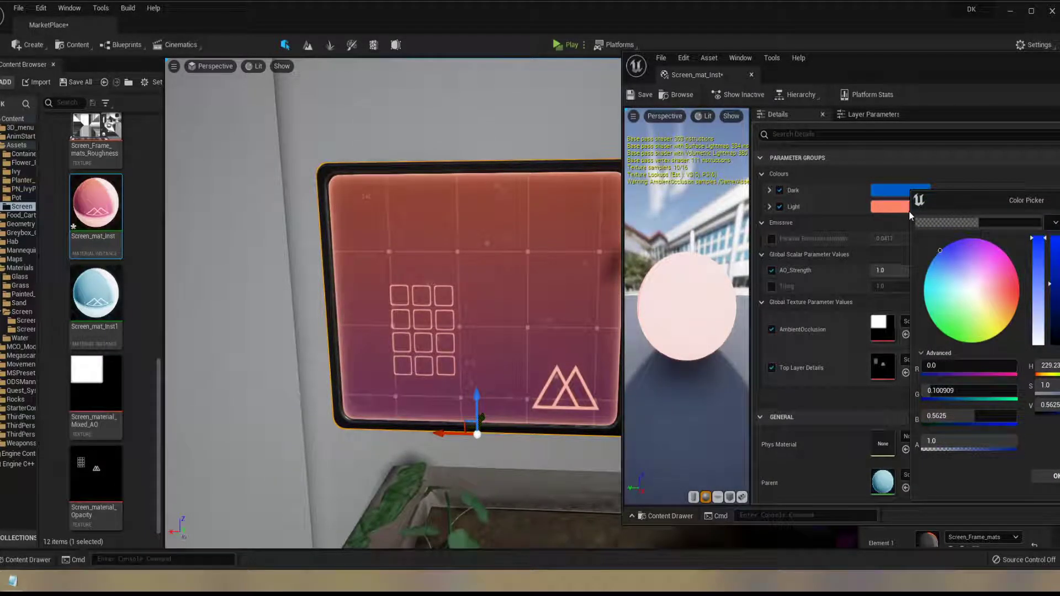
{"action": "left_click", "coordinate": [878, 190]}
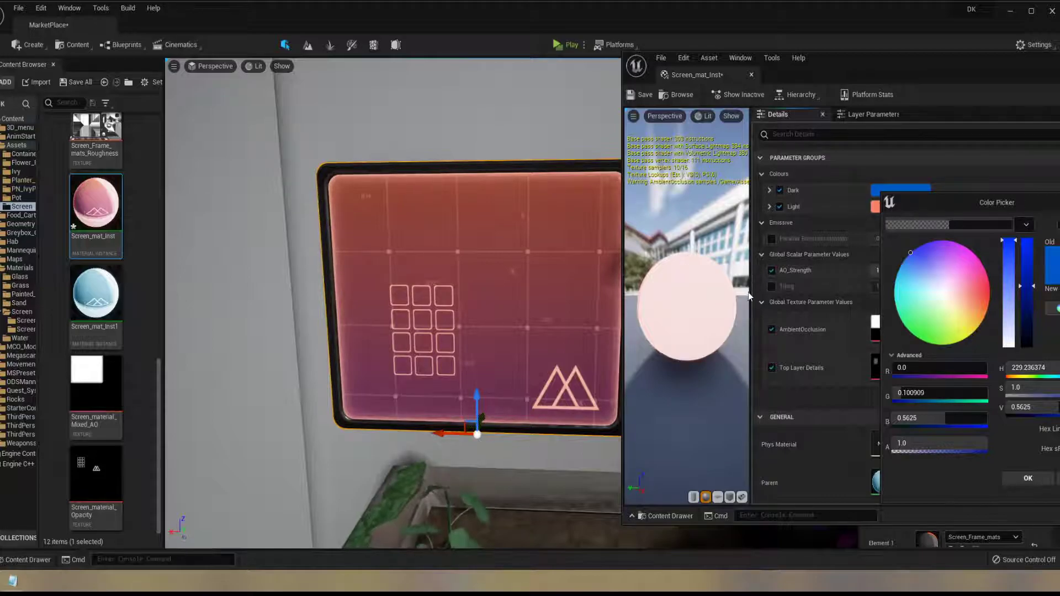
{"action": "left_click", "coordinate": [1058, 478]}
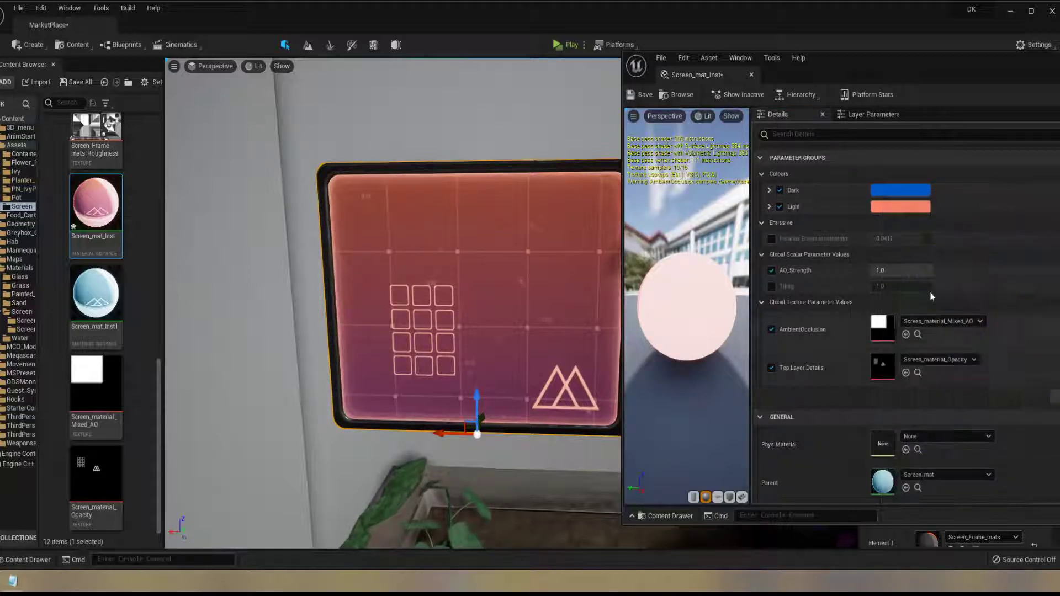
Try a pinkish red Light colour, with R 0.942708, G 0.0 and B 0.071864, and view the screen from an angle
{"action": "left_click", "coordinate": [902, 209]}
{"action": "left_click", "coordinate": [1014, 303]}
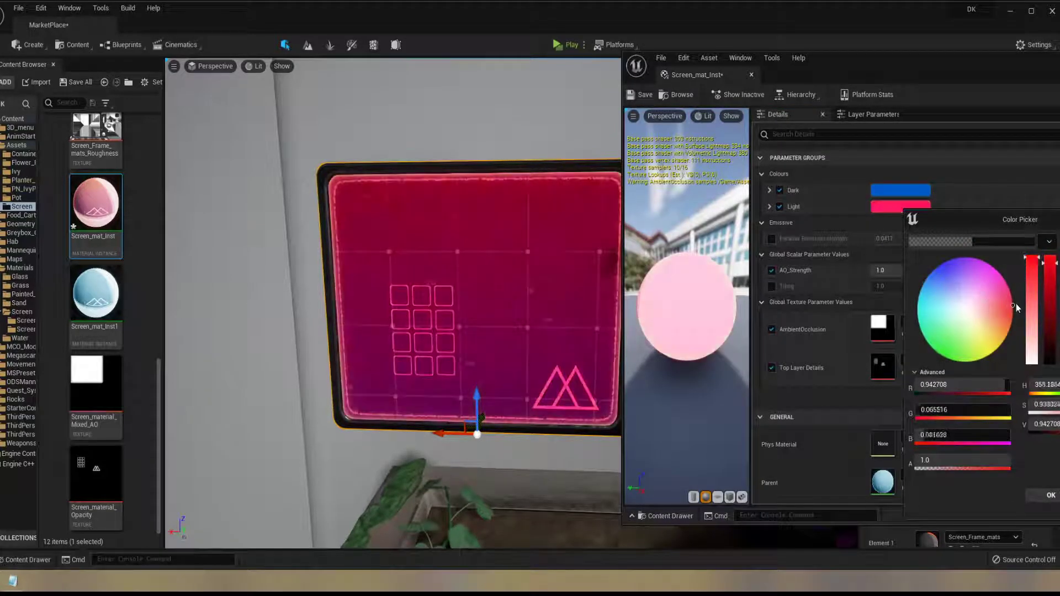
{"action": "left_click_drag", "start_coordinate": [1019, 301], "coordinate": [1015, 305]}
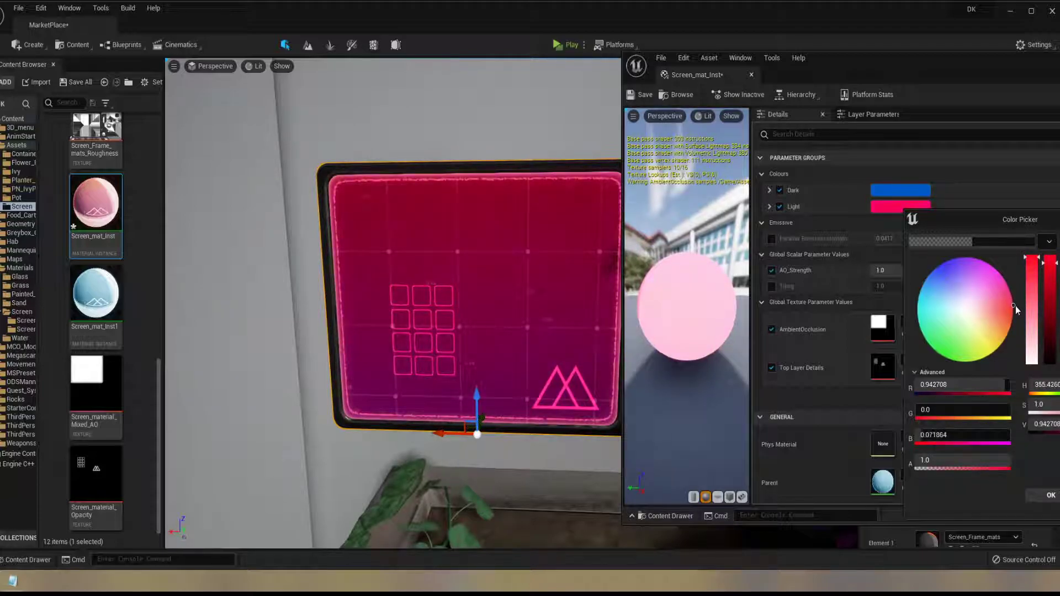
{"action": "left_click", "coordinate": [1051, 495]}
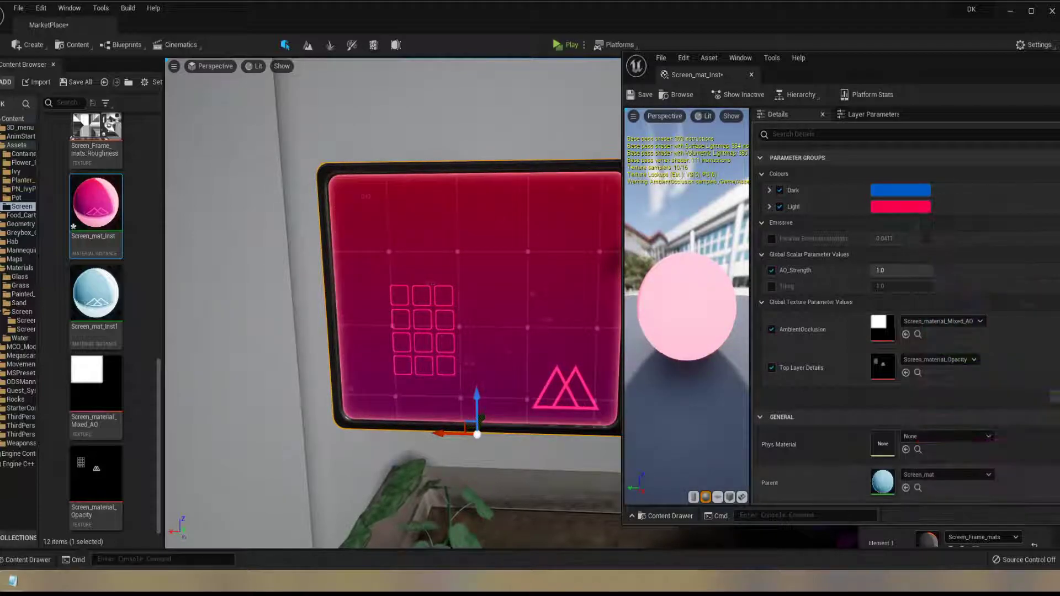
{"action": "left_click_drag", "start_coordinate": [393, 303], "coordinate": [370, 343], "text": "alt"}
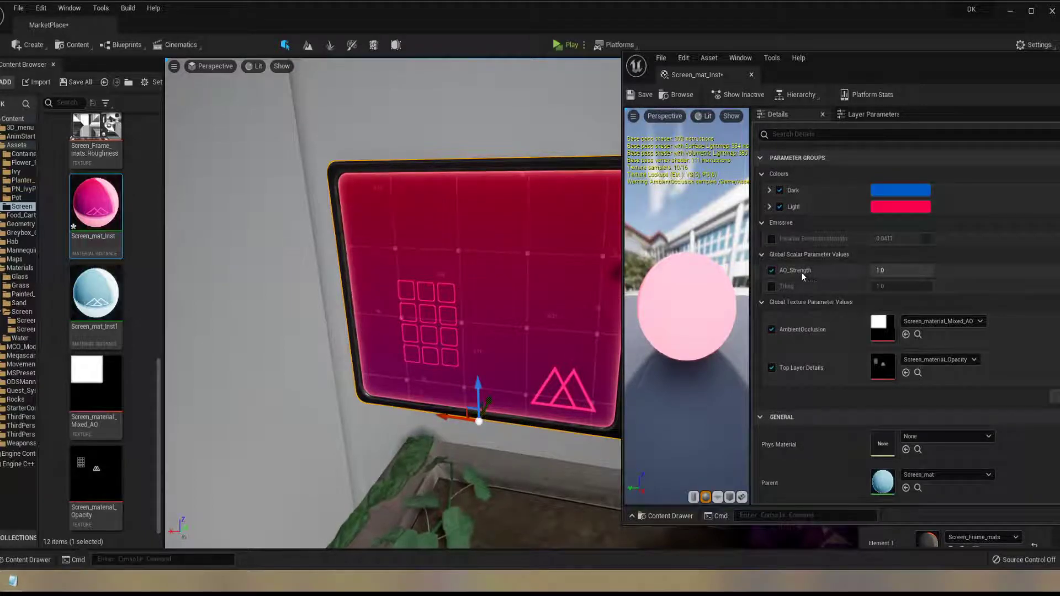
Disable the Dark and Light overrides, and undo the changes back to the magenta and salmon colours
{"action": "left_click", "coordinate": [780, 190]}
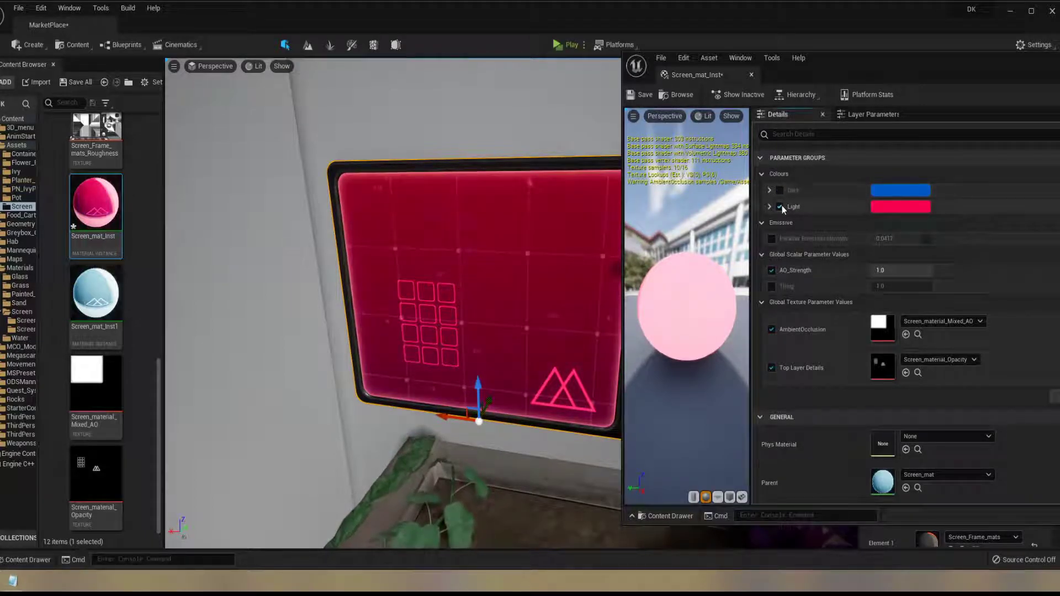
{"action": "left_click", "coordinate": [780, 207]}
{"action": "key", "text": "ctrl+z"}
{"action": "key", "text": "ctrl+z"}
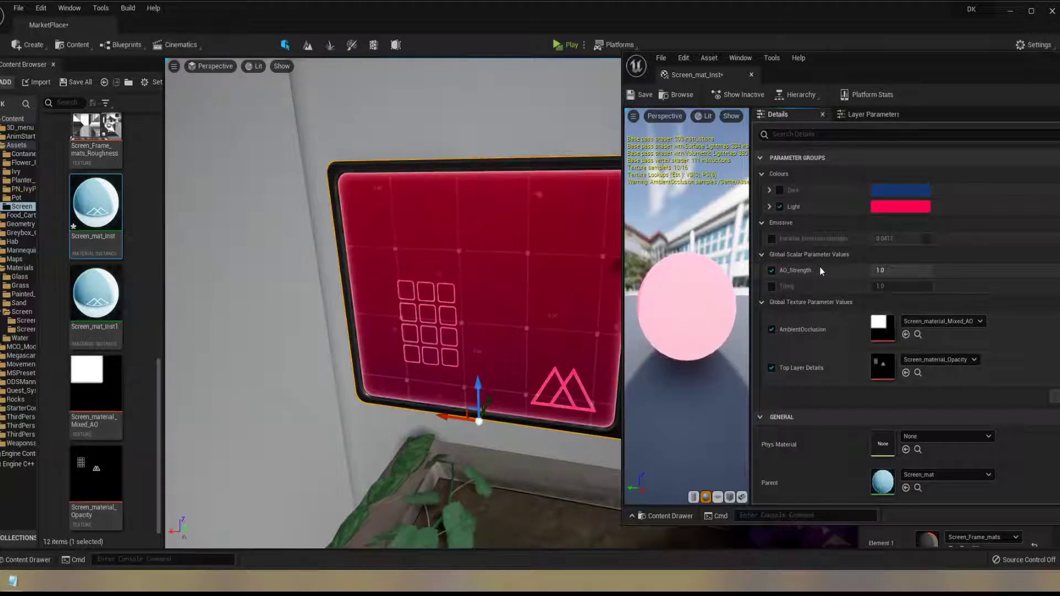
{"action": "key", "text": "ctrl+z"}
{"action": "key", "text": "ctrl+z"}
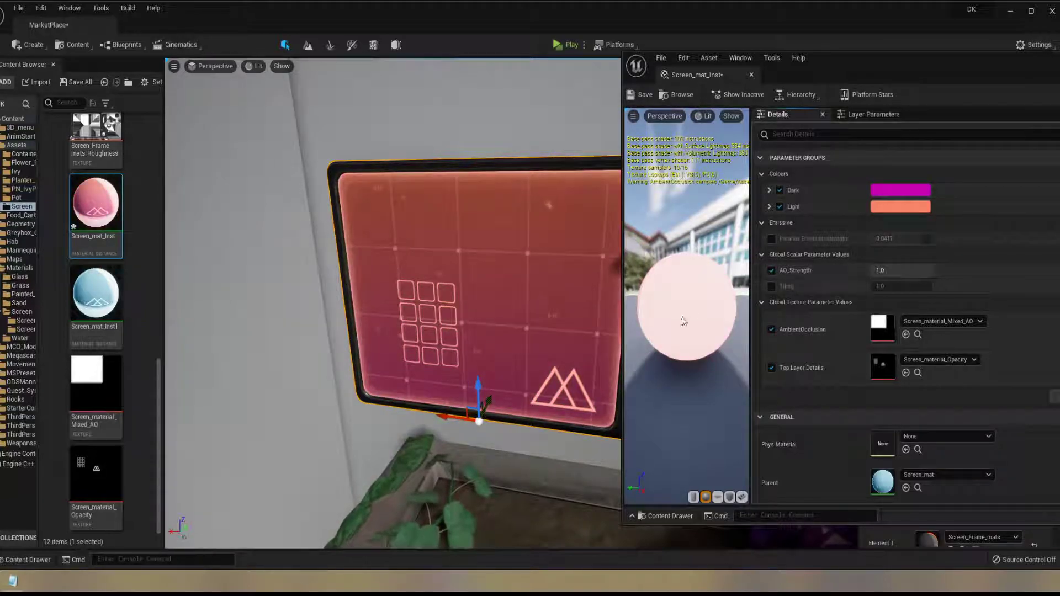
Enable the Tiling override, try values of 1.208268 and 0.756422 on the screen, and disable the override again
{"action": "left_click", "coordinate": [772, 286]}
{"action": "mouse_move", "coordinate": [900, 285]}
{"action": "left_mouse_down"}
{"action": "mouse_move", "coordinate": [884, 286]}
{"action": "mouse_move", "coordinate": [901, 286]}
{"action": "left_mouse_up"}
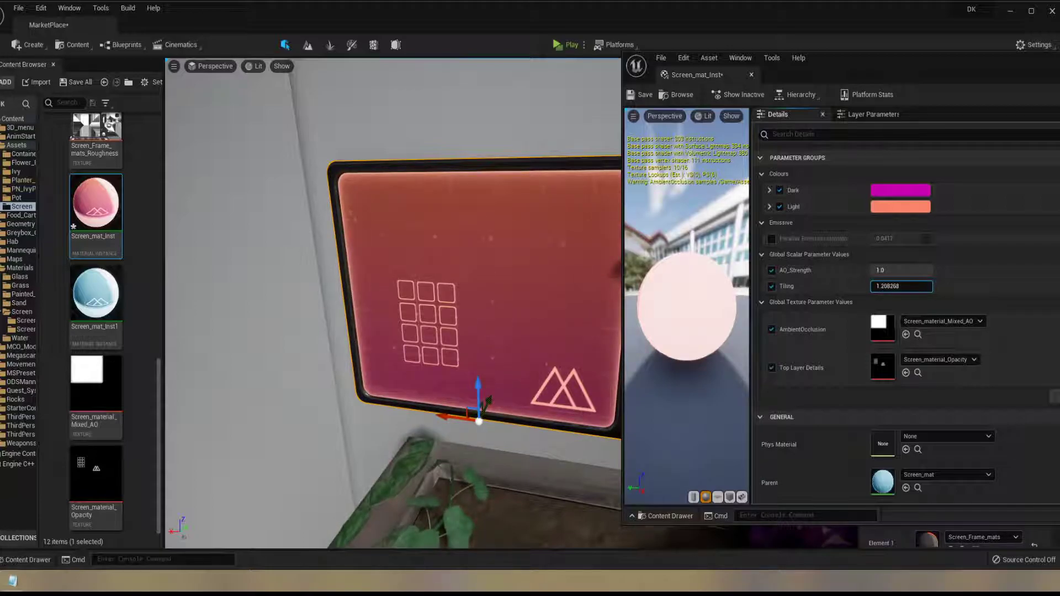
{"action": "left_click_drag", "start_coordinate": [902, 286], "coordinate": [878, 287]}
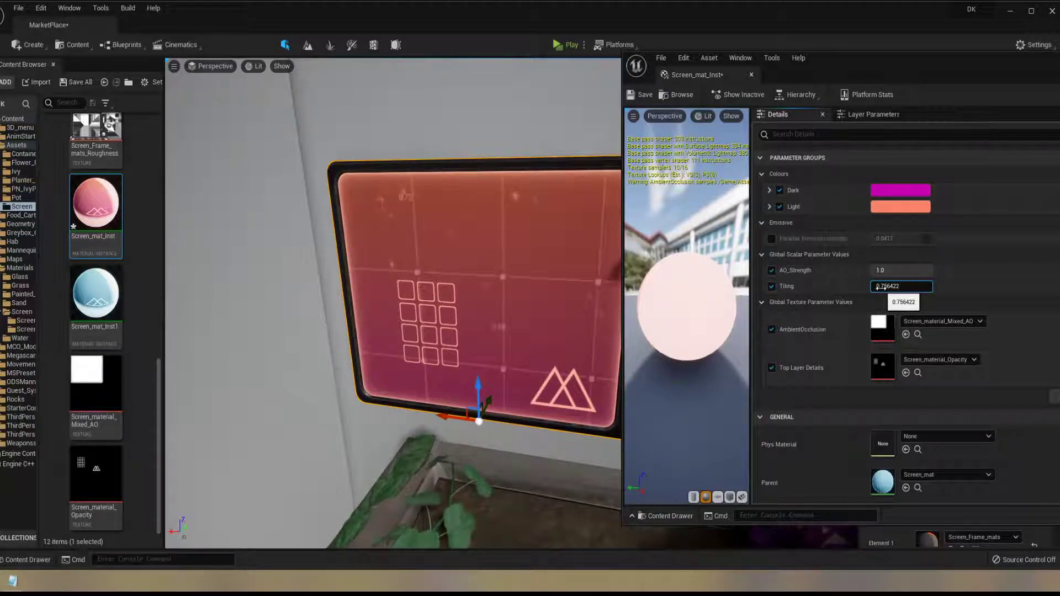
{"action": "left_click", "coordinate": [772, 287]}
Toggle the AmbientOcclusion texture override off and on to compare the screen's edge glow, leaving it enabled
{"action": "left_click", "coordinate": [772, 329]}
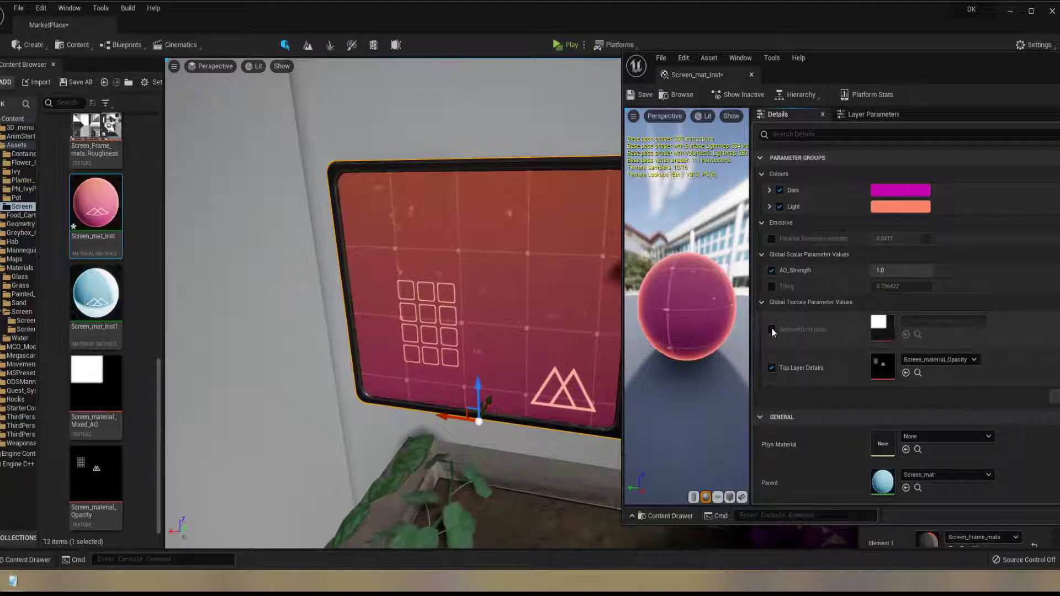
{"action": "left_click", "coordinate": [771, 330]}
{"action": "left_click_drag", "start_coordinate": [680, 298], "coordinate": [764, 301]}
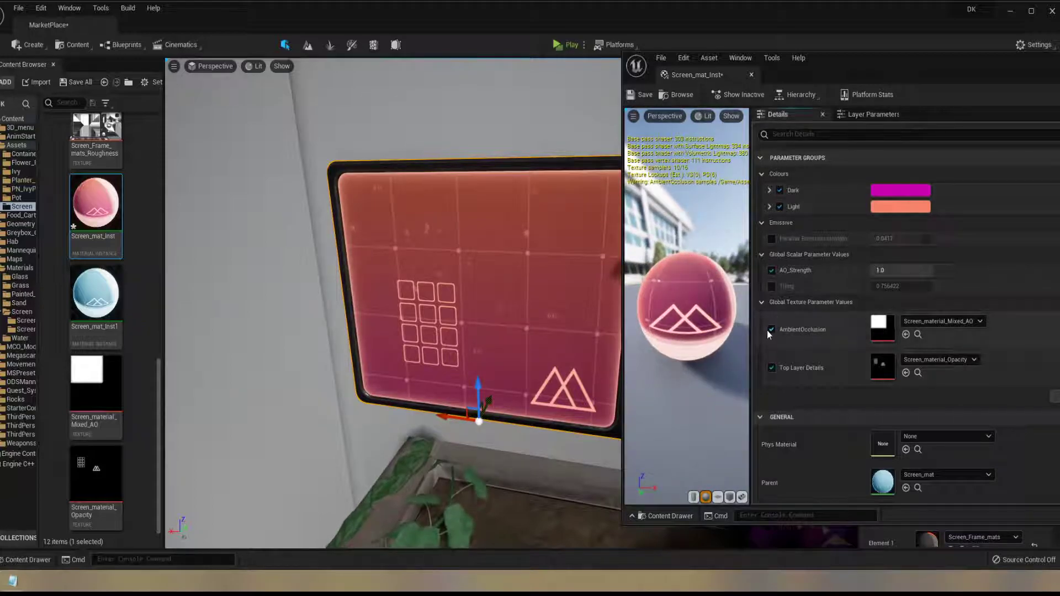
{"action": "left_click", "coordinate": [768, 331]}
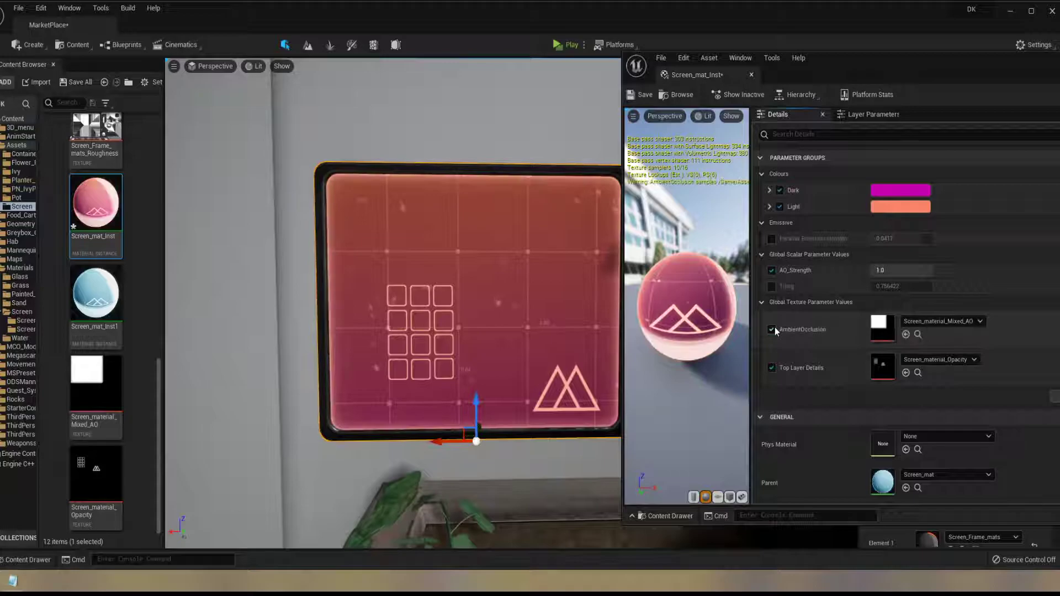
{"action": "left_click", "coordinate": [771, 329]}
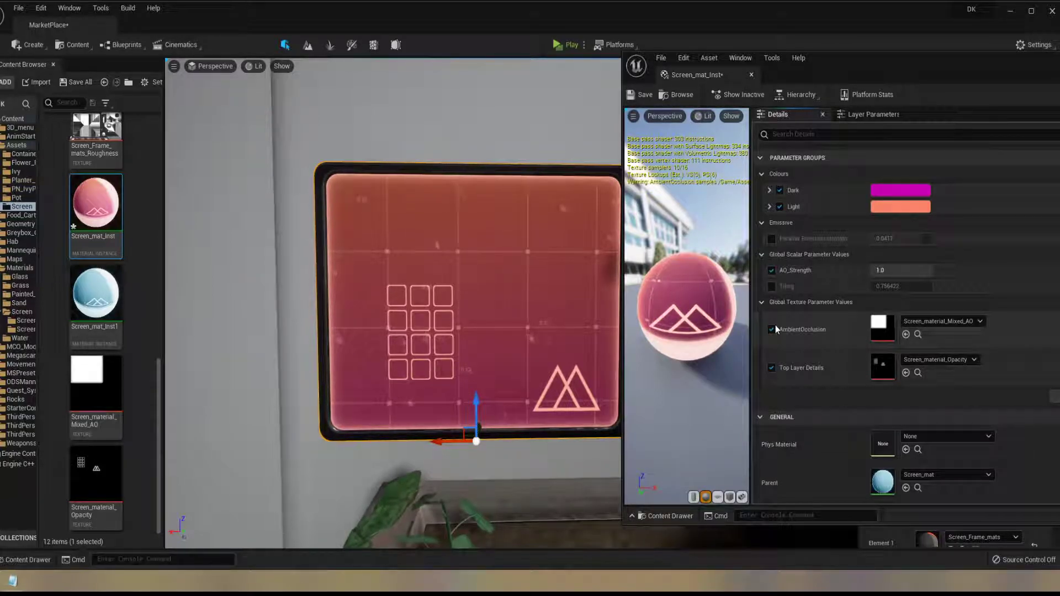
Toggle the AmbientOcclusion and Top Layer Details texture overrides off and on to compare their effect on the screen, leaving both enabled
{"action": "left_click", "coordinate": [776, 329]}
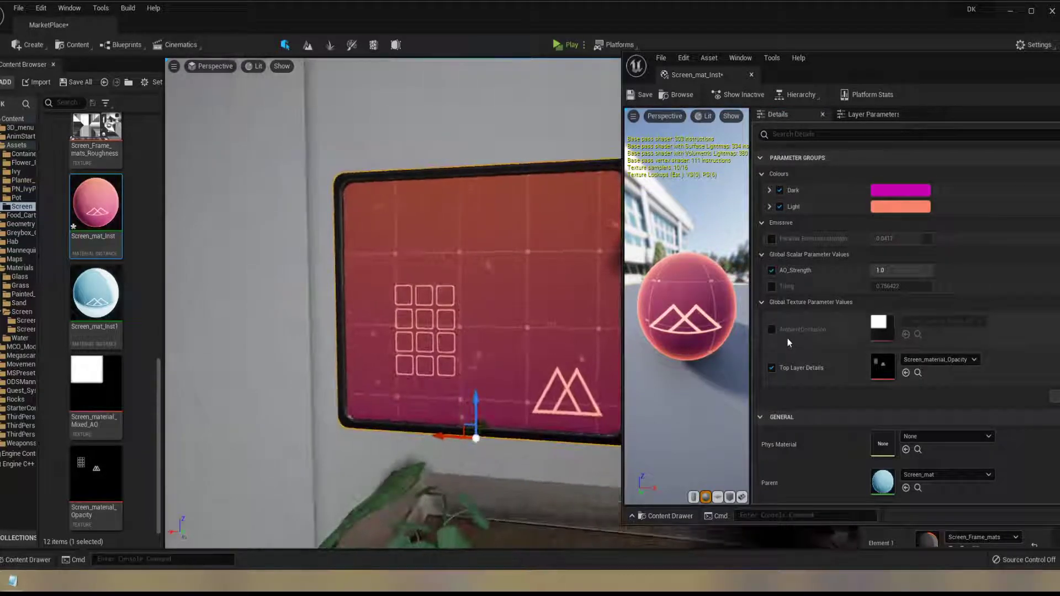
{"action": "left_click", "coordinate": [771, 330]}
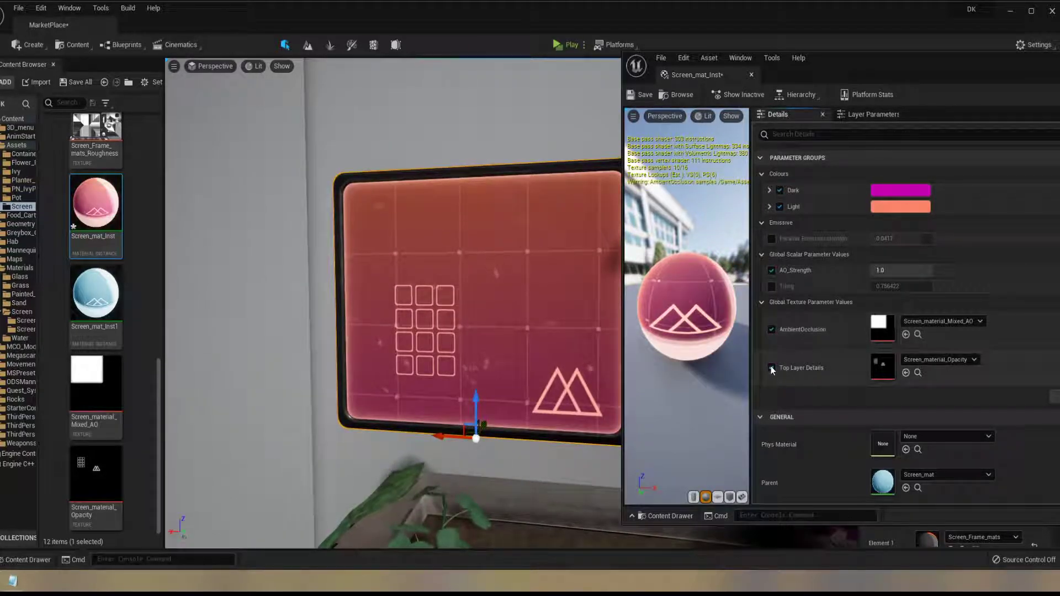
{"action": "left_click", "coordinate": [771, 368]}
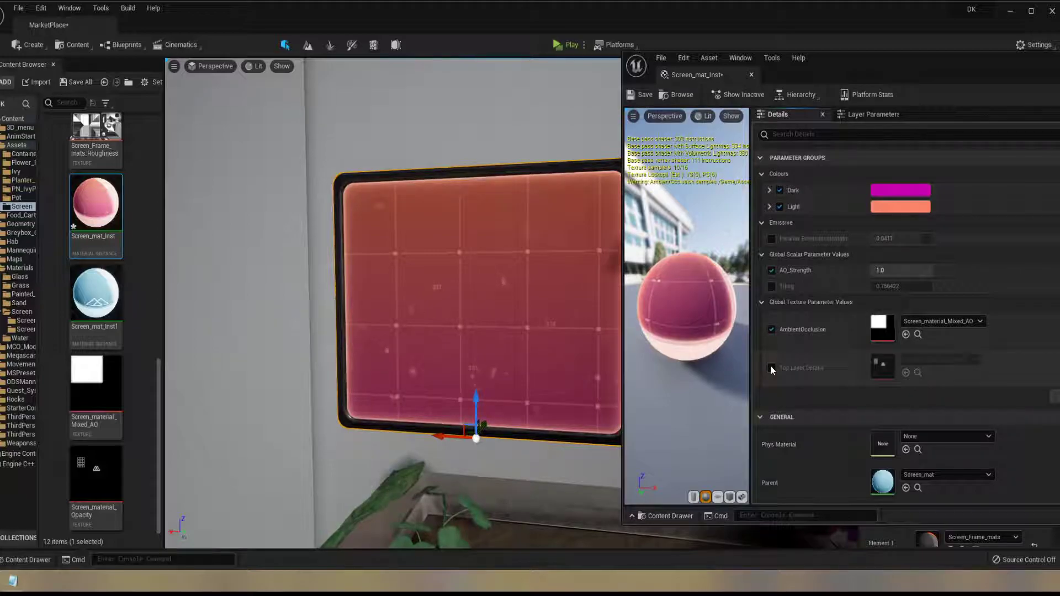
{"action": "left_click", "coordinate": [771, 368]}
{"action": "left_click", "coordinate": [769, 369]}
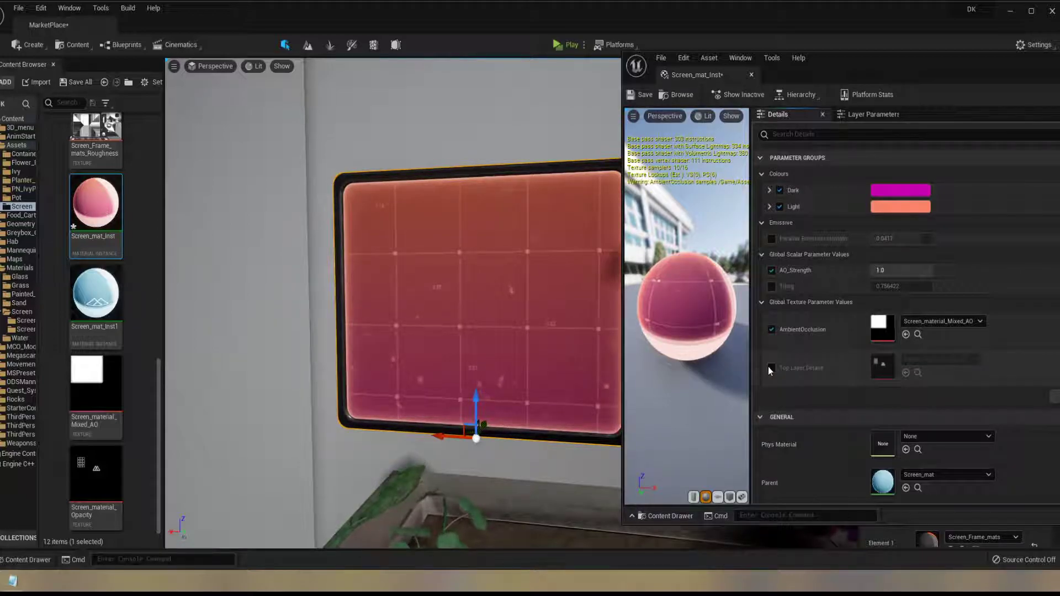
{"action": "left_click", "coordinate": [771, 368]}
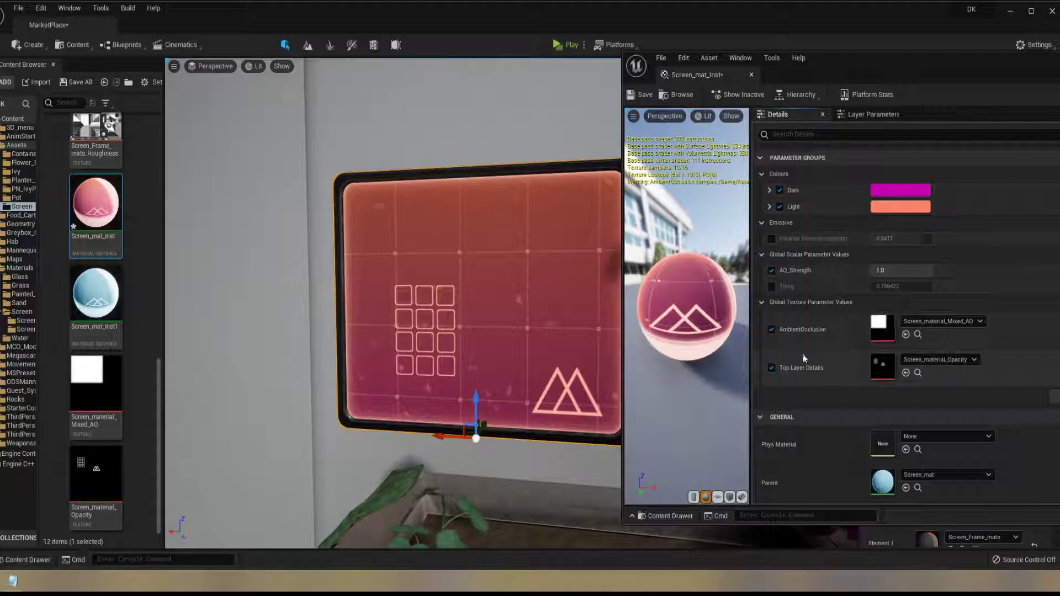
Reposition the Screen_mat_Inst editor window to show more of its settings, and enable the Tiling override
{"action": "scroll", "coordinate": [809, 296], "scroll_direction": "down", "scroll_amount": 3}
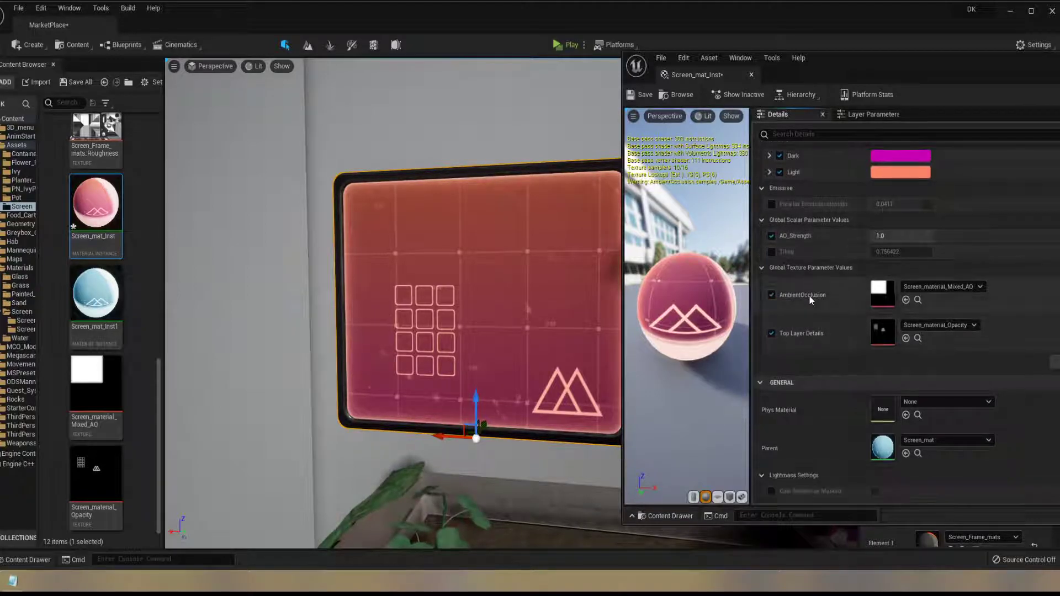
{"action": "left_click_drag", "start_coordinate": [950, 75], "coordinate": [843, 74]}
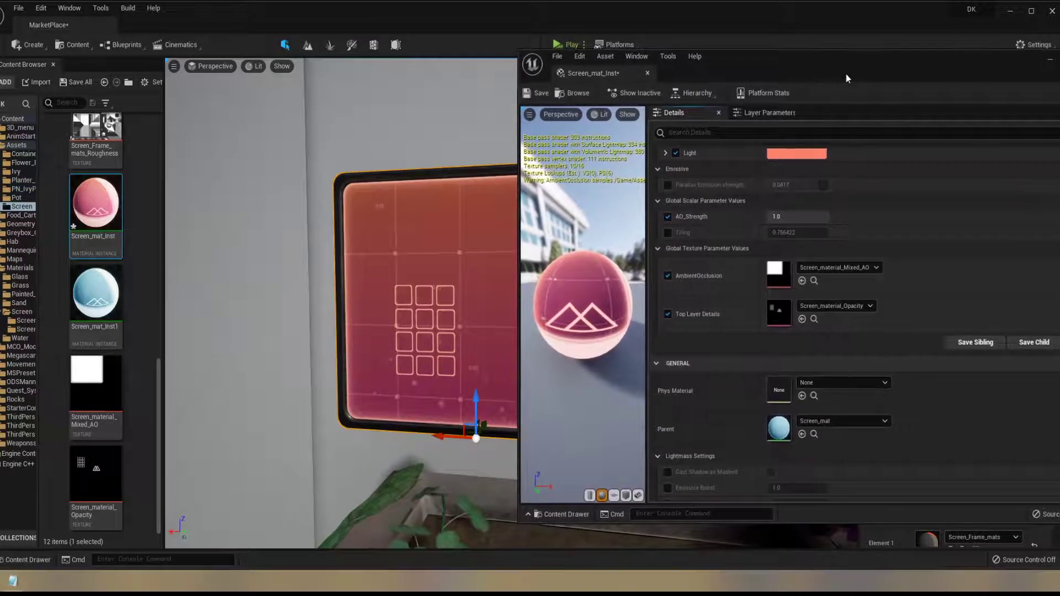
{"action": "scroll", "coordinate": [756, 284], "scroll_direction": "down", "scroll_amount": 4}
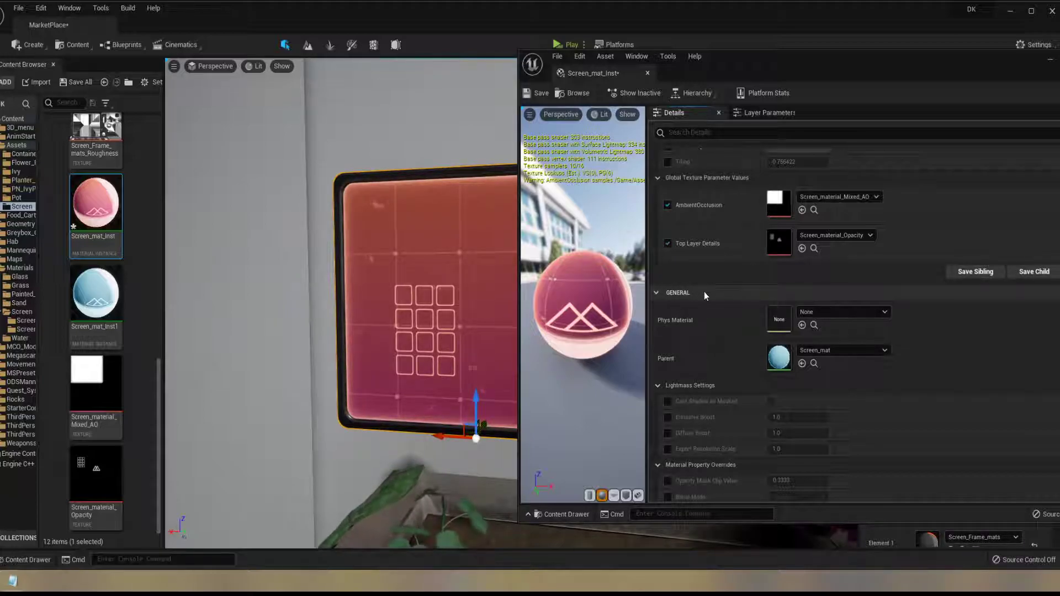
{"action": "scroll", "coordinate": [704, 291], "scroll_direction": "up", "scroll_amount": 4}
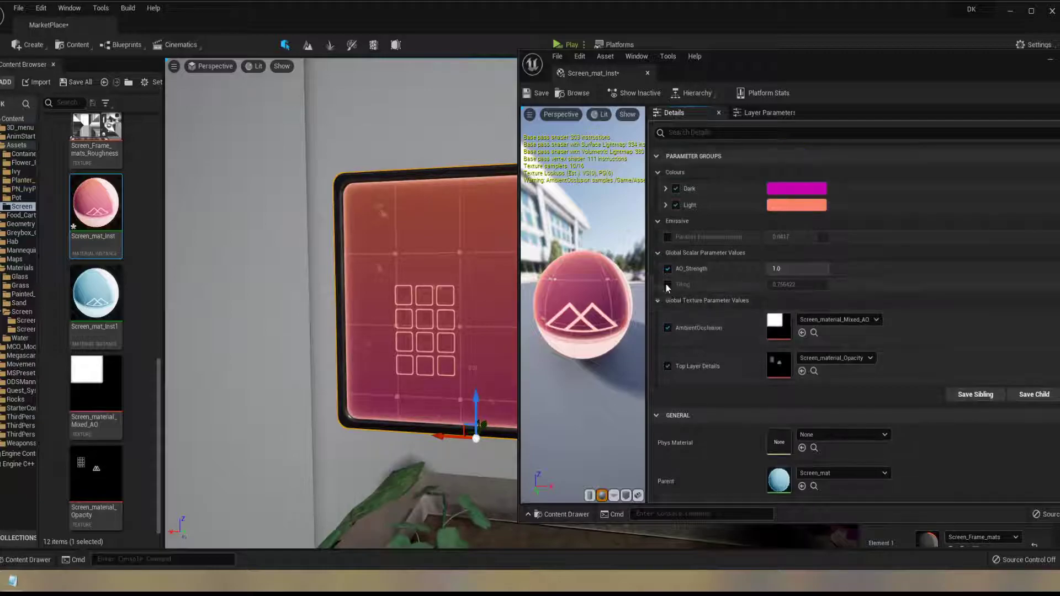
{"action": "left_click", "coordinate": [667, 285]}
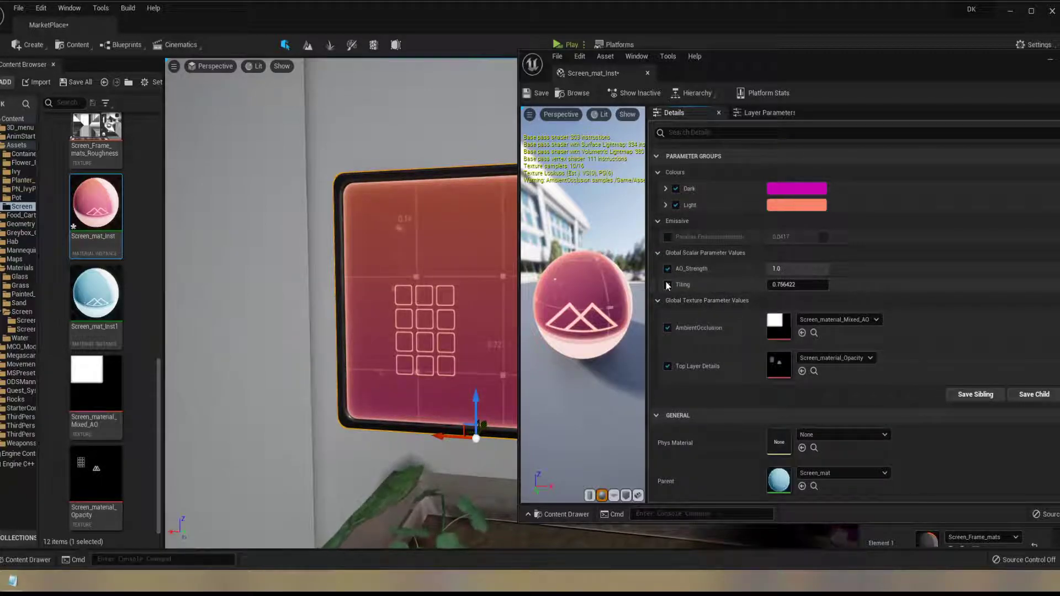